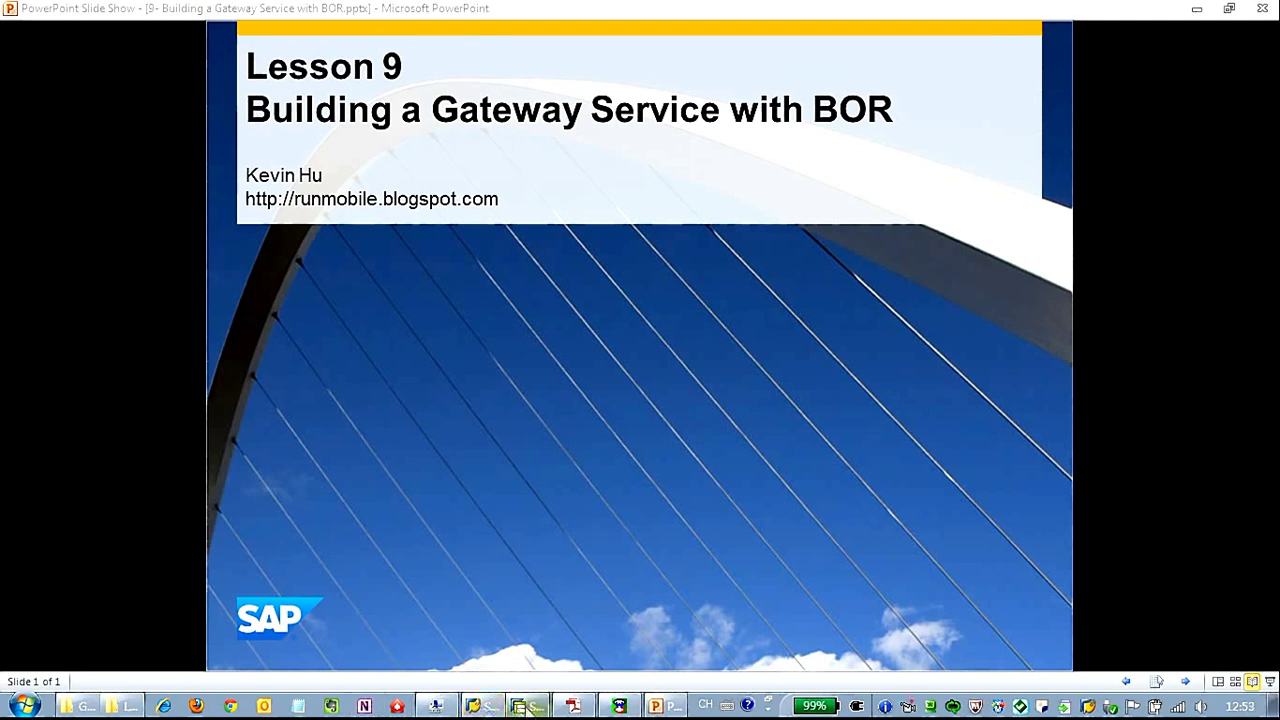
Switch from the PowerPoint Lesson 9 slide show to the SAP logon window.
left_click(530, 706)
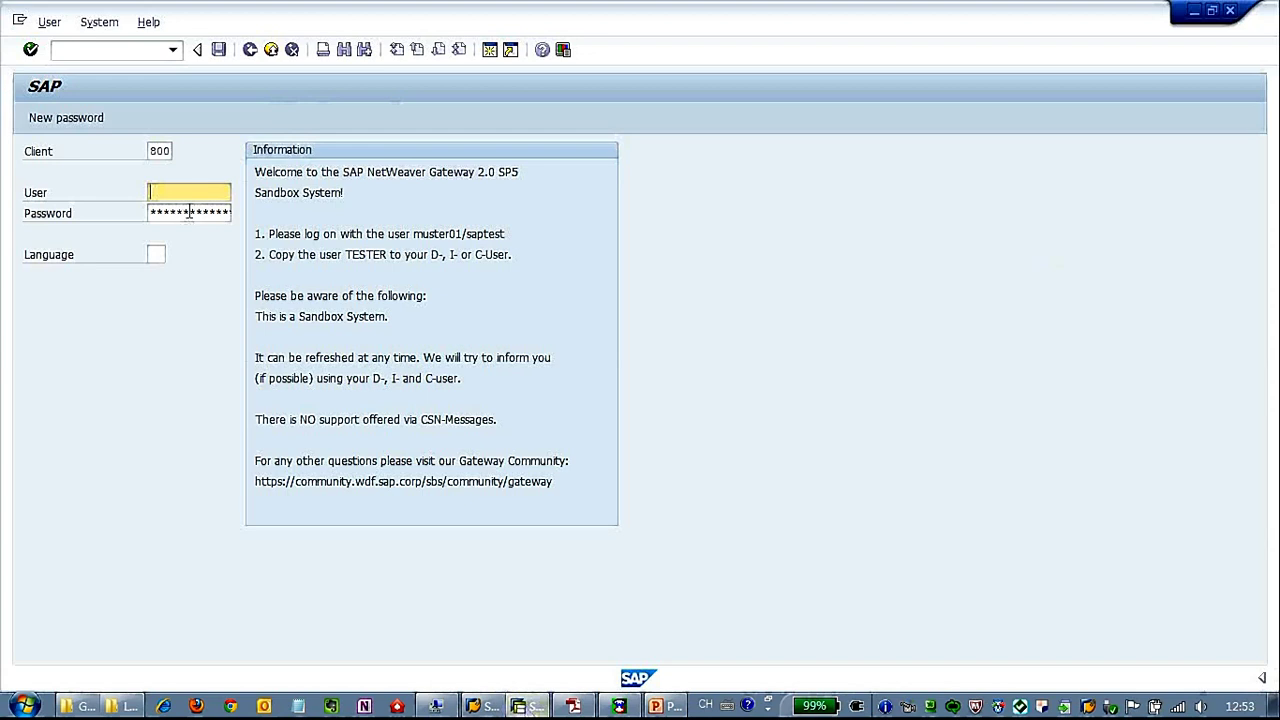
Log on to the Gateway sandbox with the suggested user name and the account password.
type("I0683")
key("Down")
key("Tab")
key("ctrl+v")
key("Return")
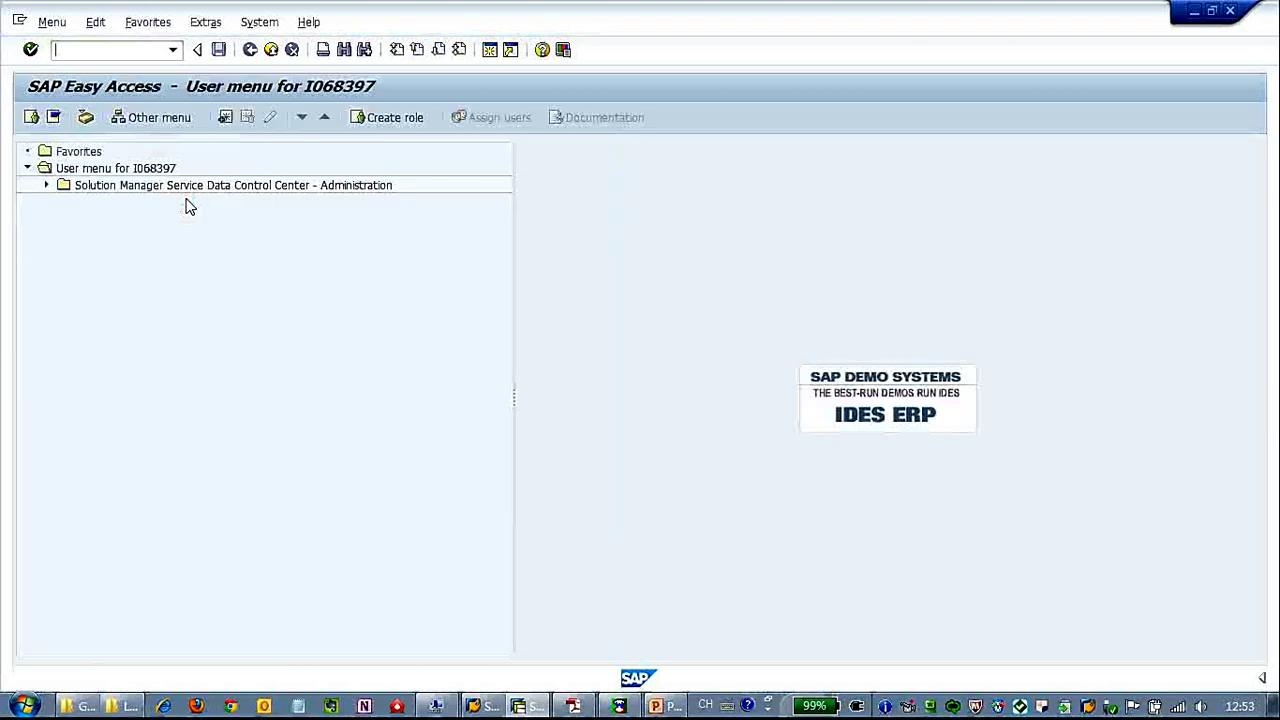
Show the System Status details and open the installed component information list.
left_click(270, 28)
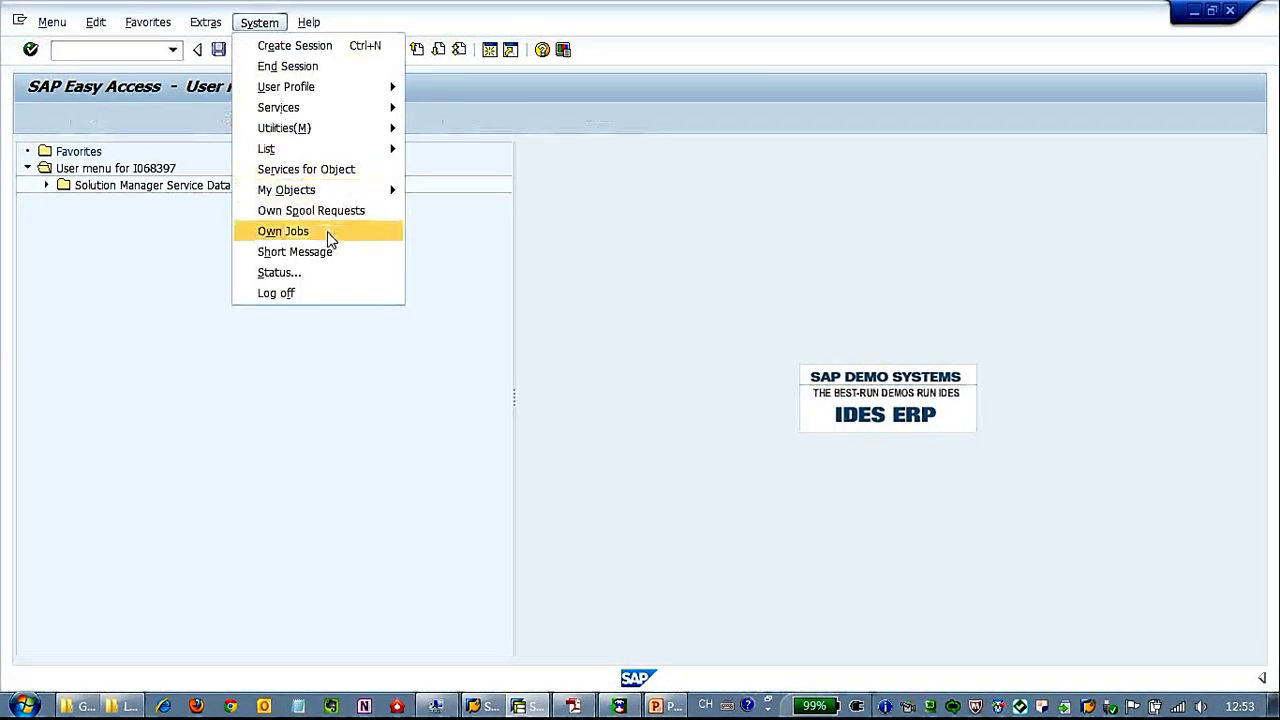
left_click(340, 275)
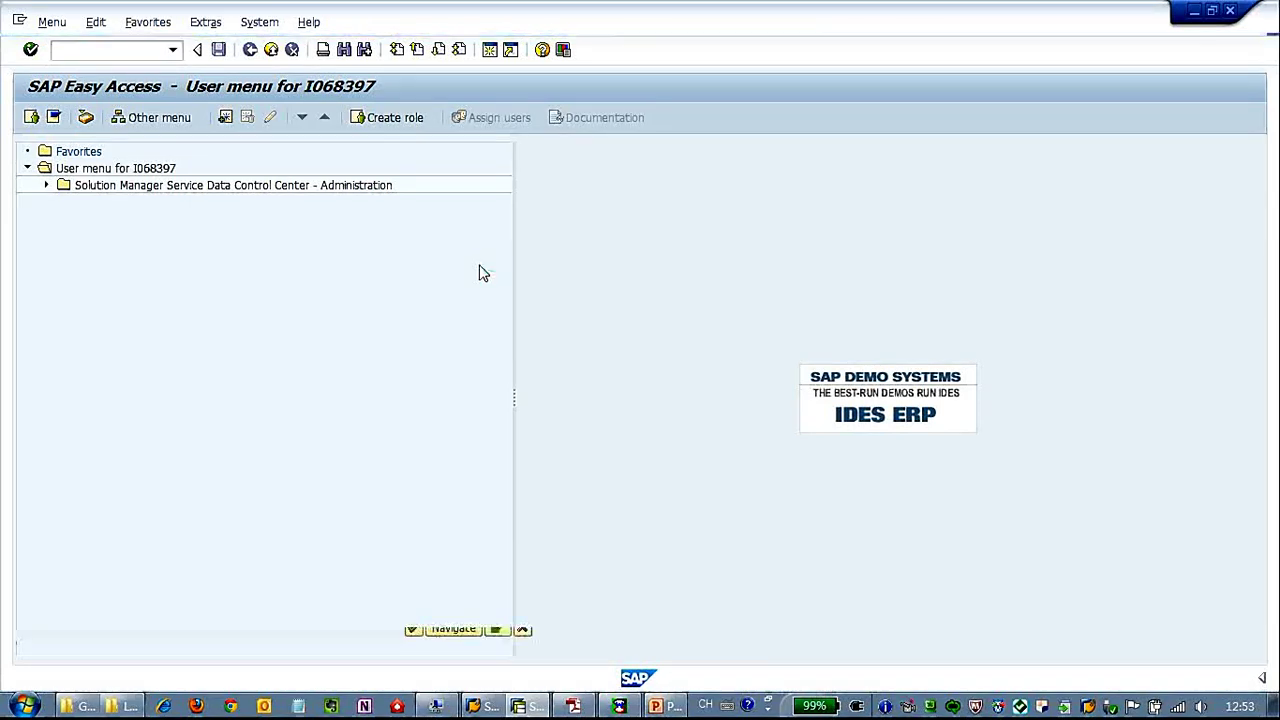
left_click_drag(505, 325, 398, 330)
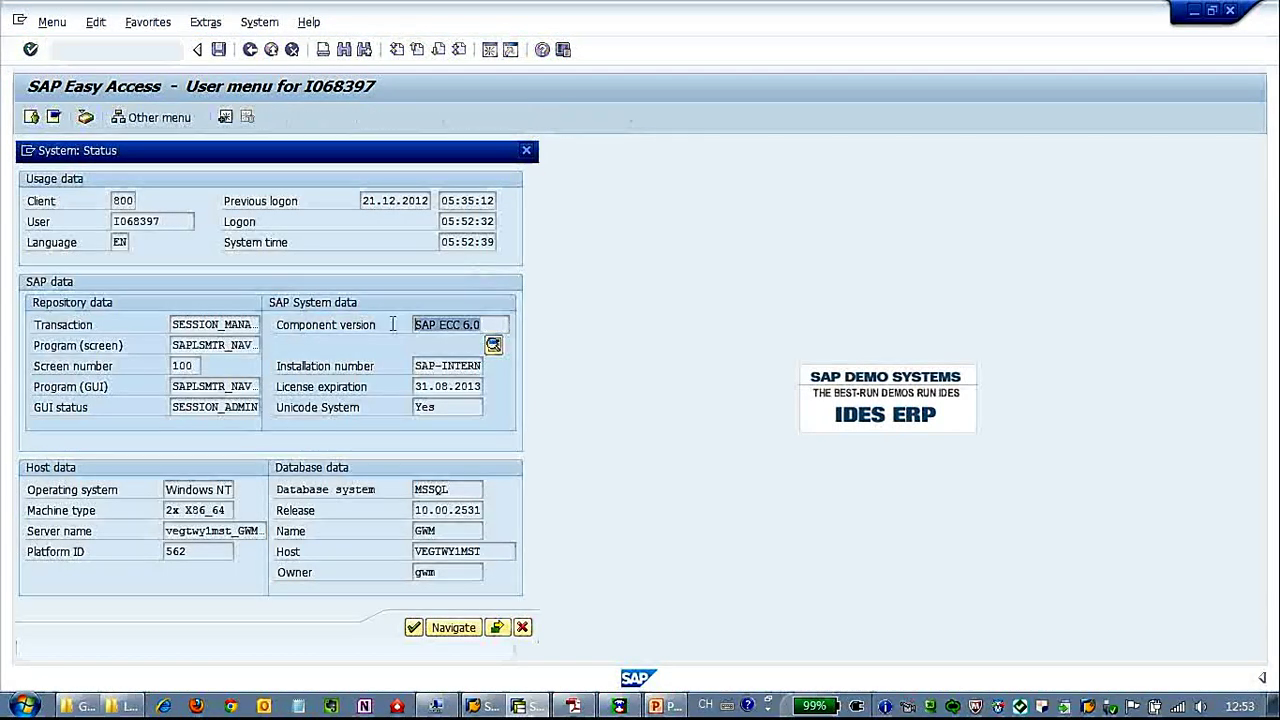
left_click(494, 346)
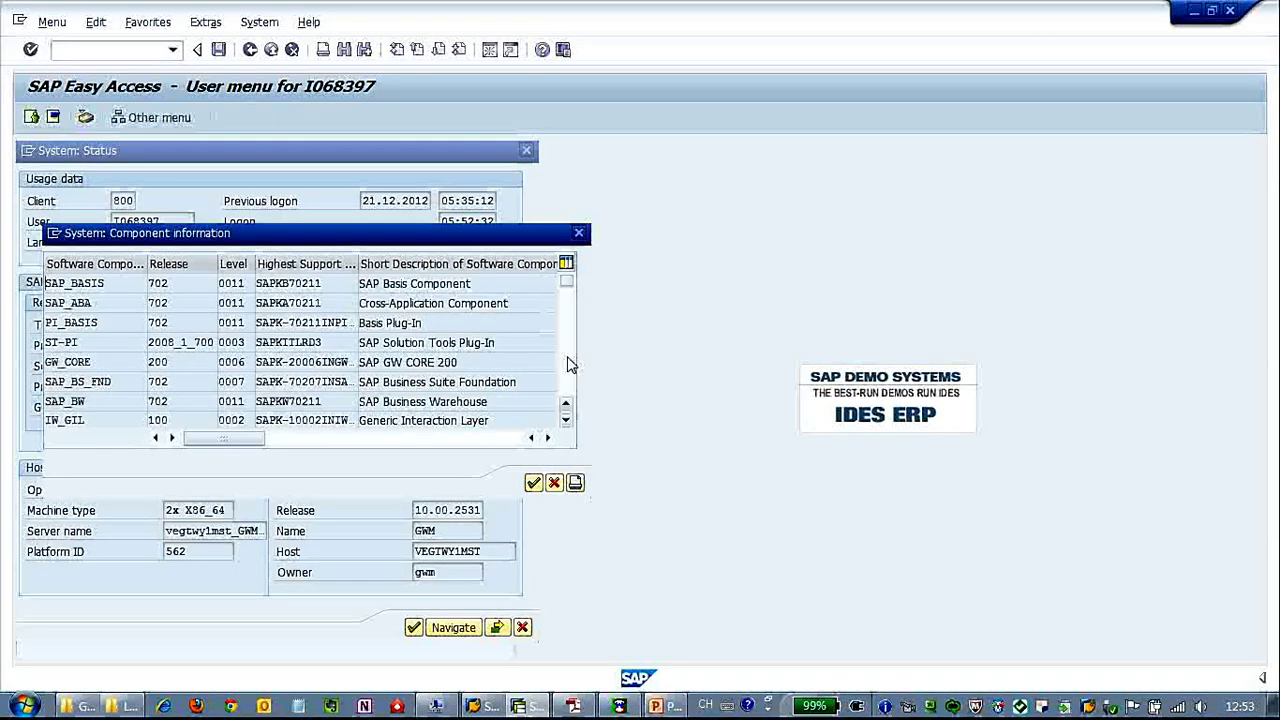
Confirm the IW_BEP 200 and IW_FND 250 components are installed, then close both status dialogs.
left_click(62, 361)
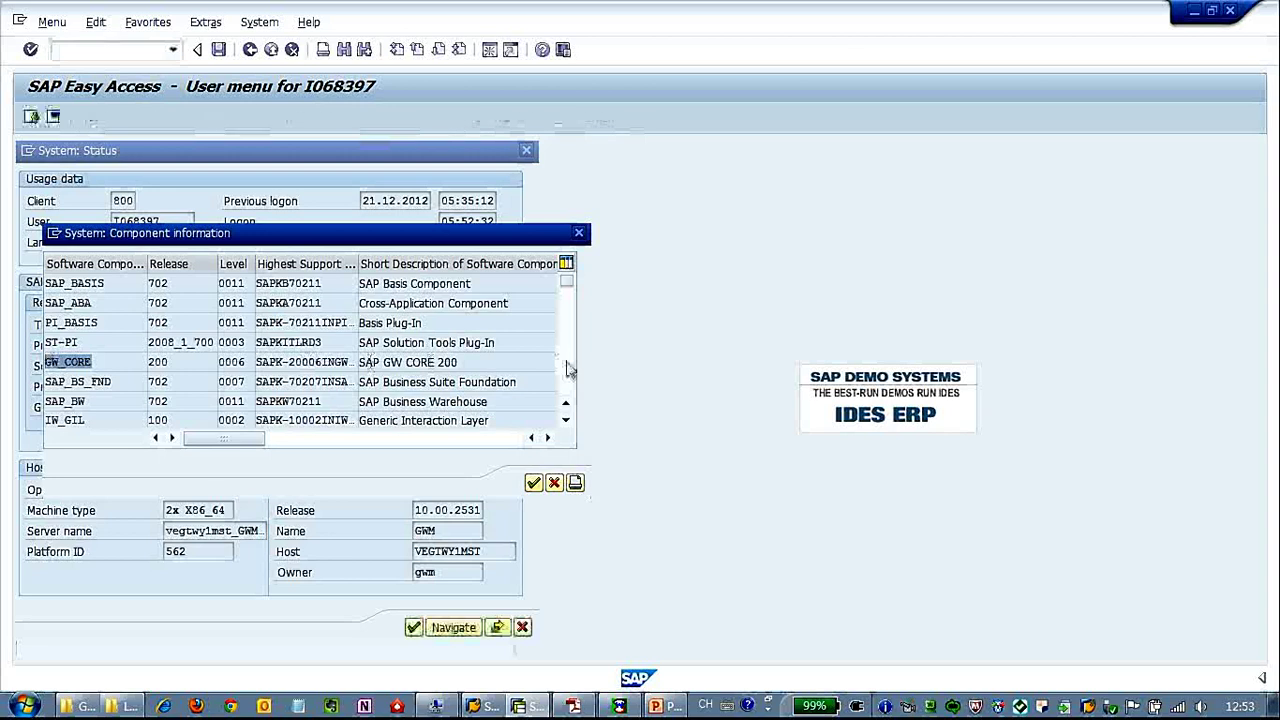
scroll(570, 382, "down", 10)
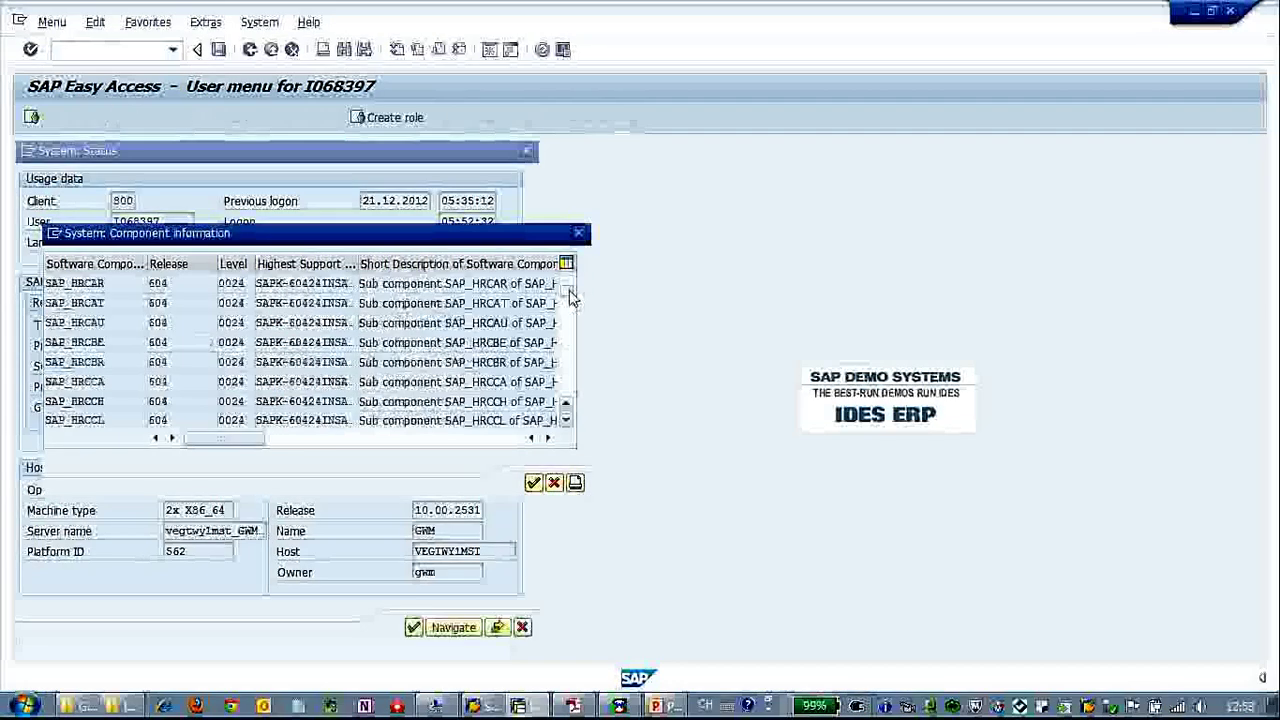
scroll(570, 360, "down", 5)
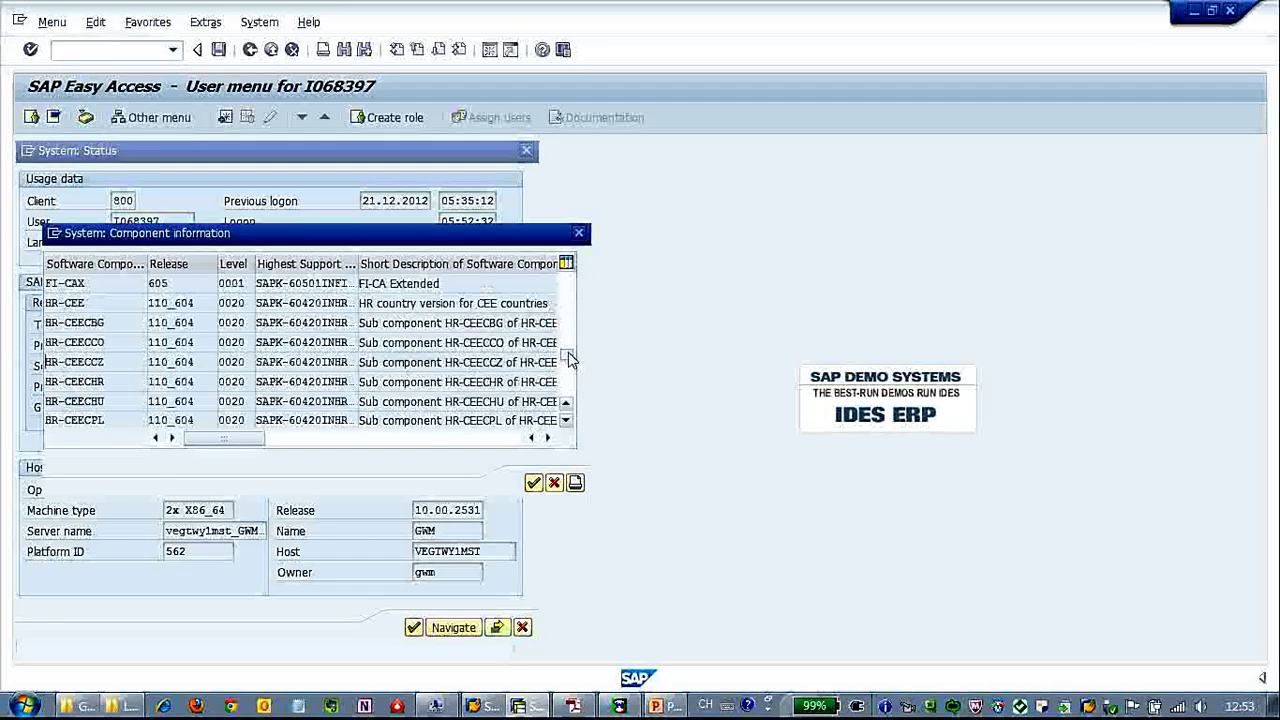
scroll(570, 370, "down", 8)
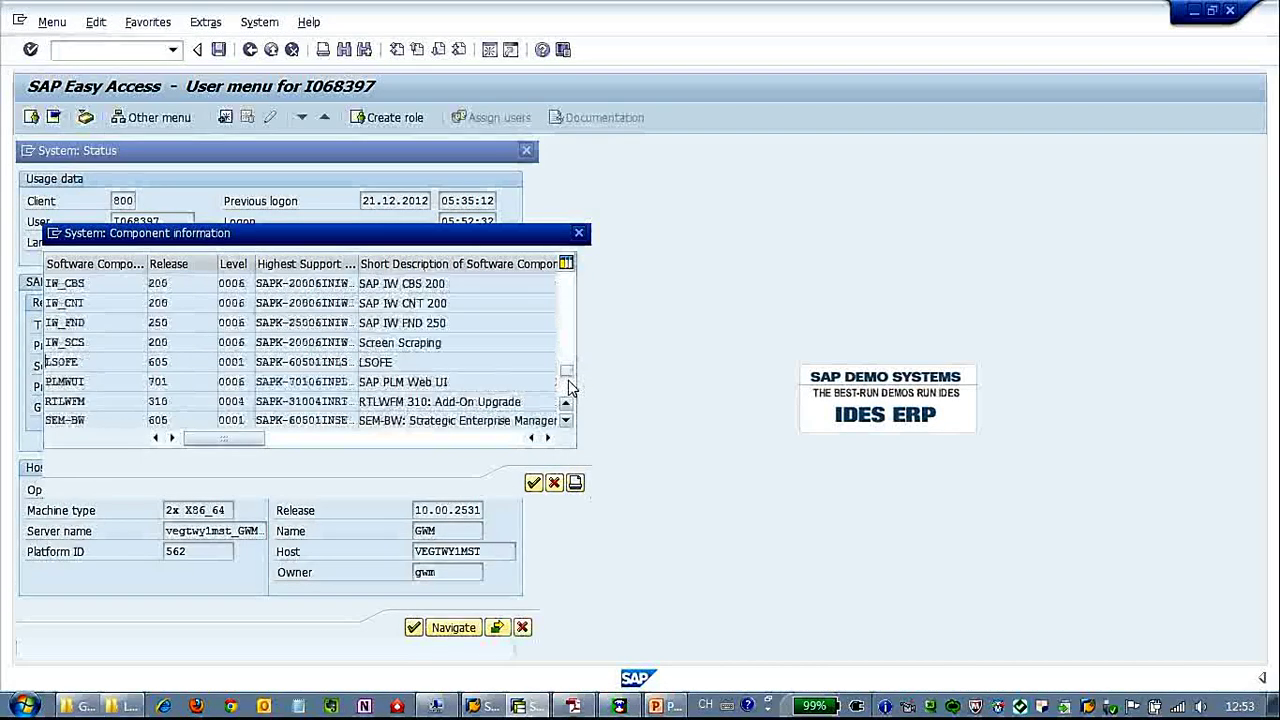
scroll(570, 343, "up", 3)
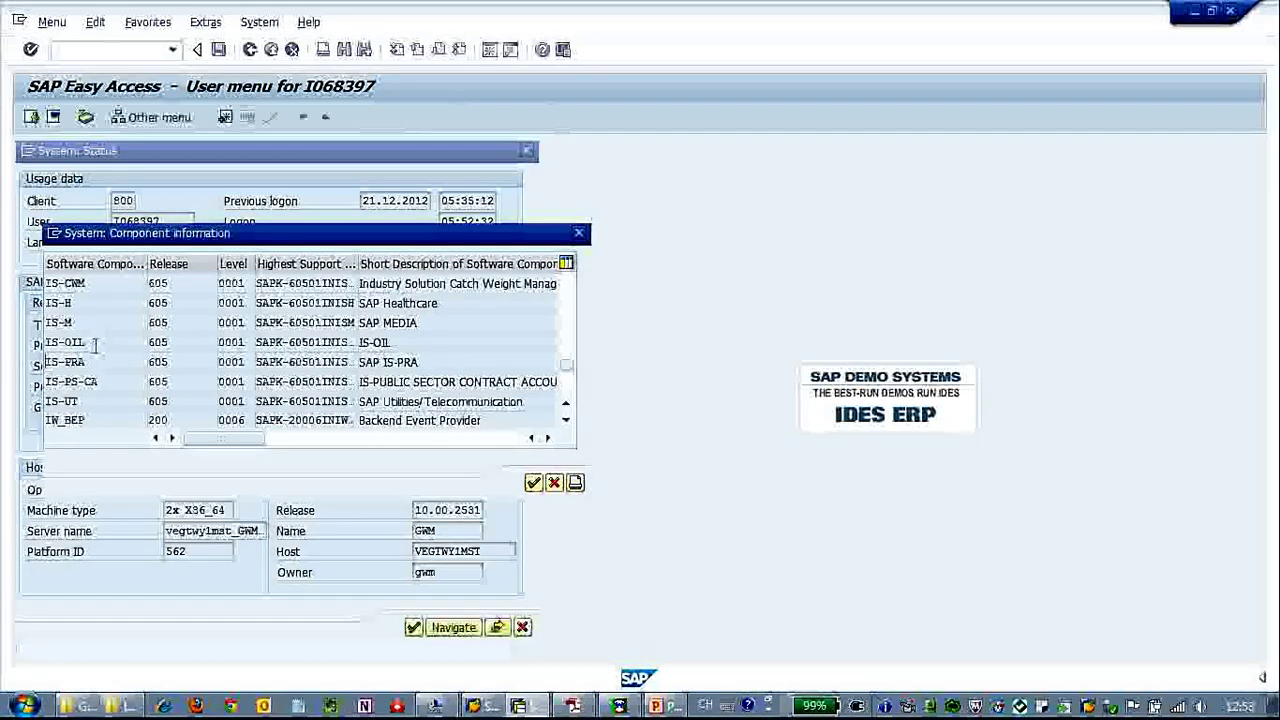
left_click(566, 420)
left_click(566, 420)
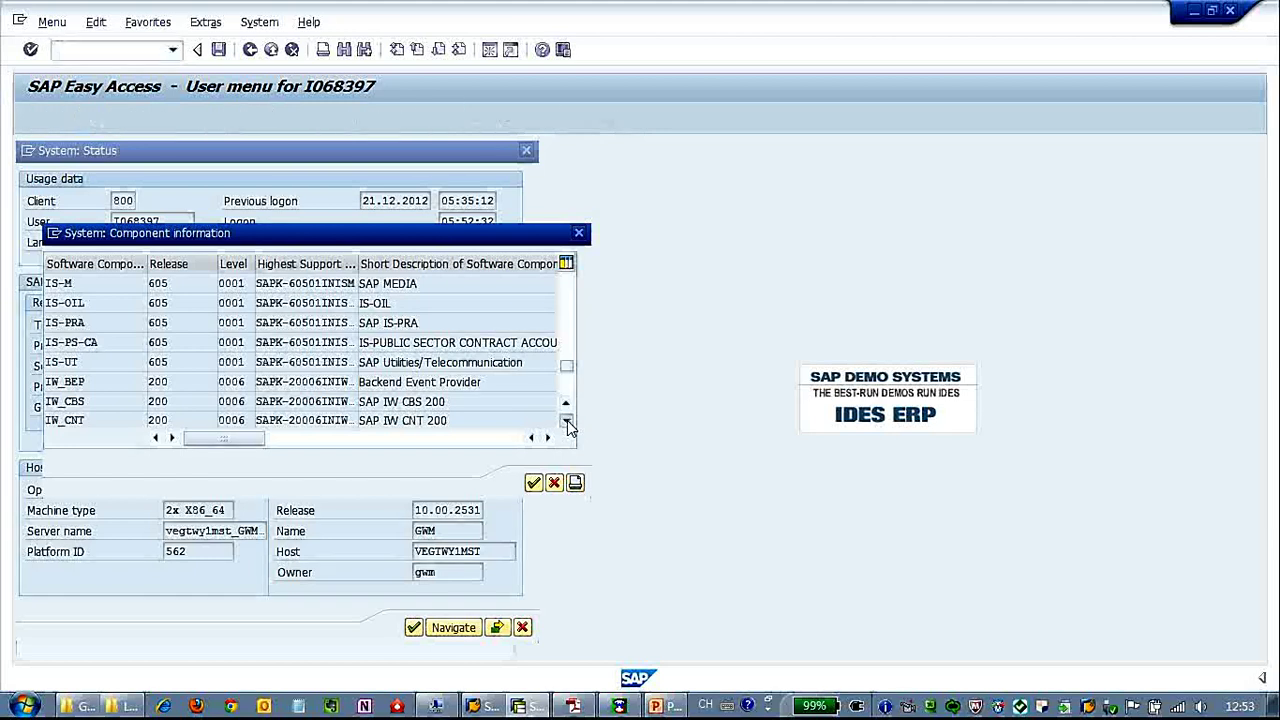
left_click(566, 420)
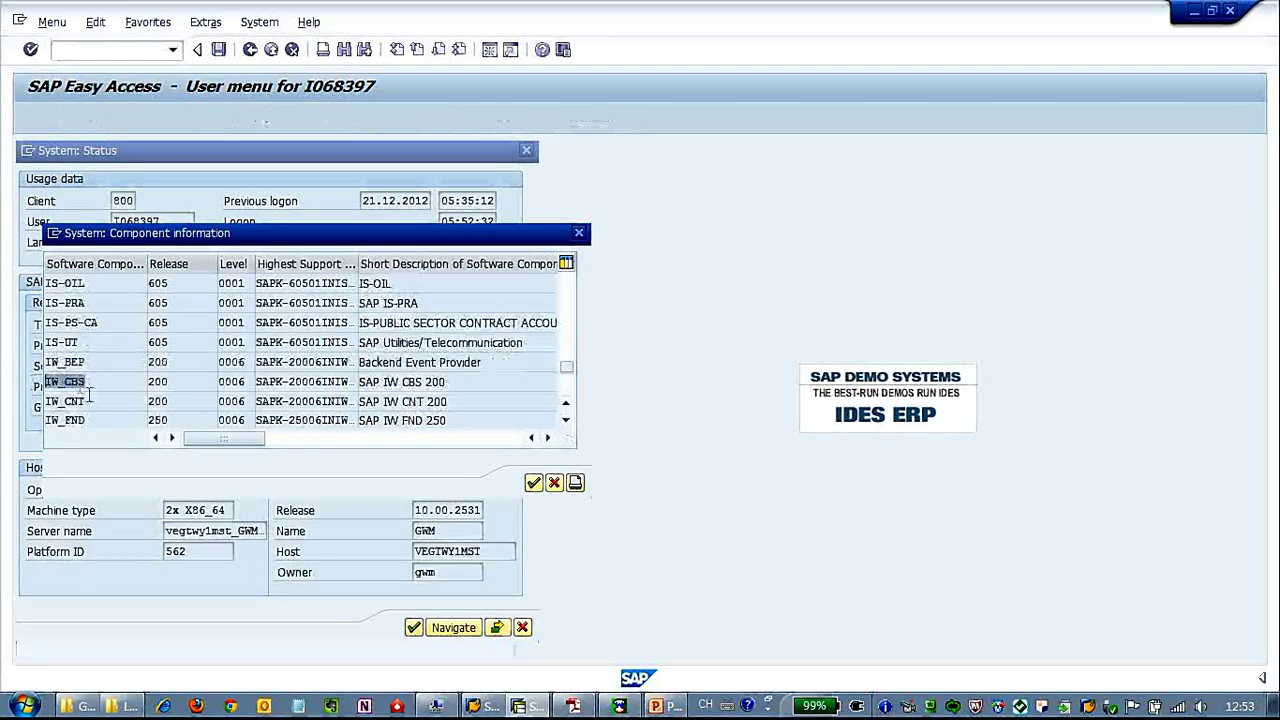
left_click(80, 420)
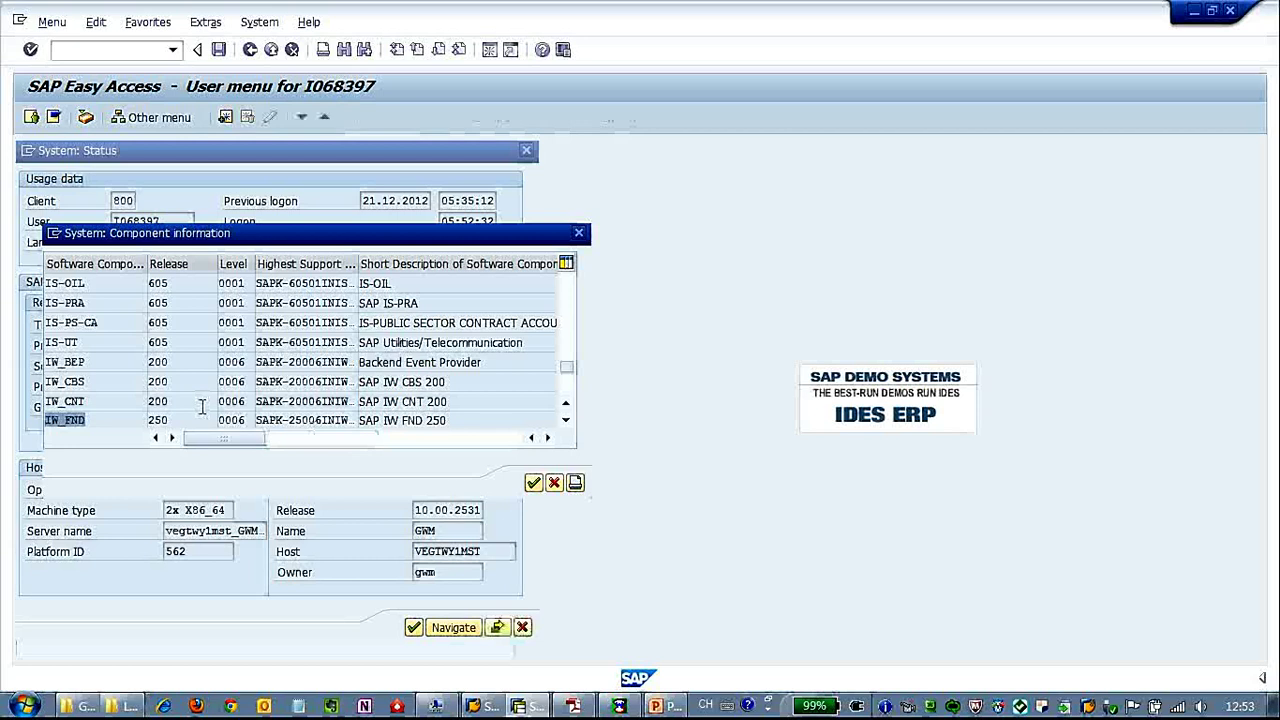
left_click(532, 483)
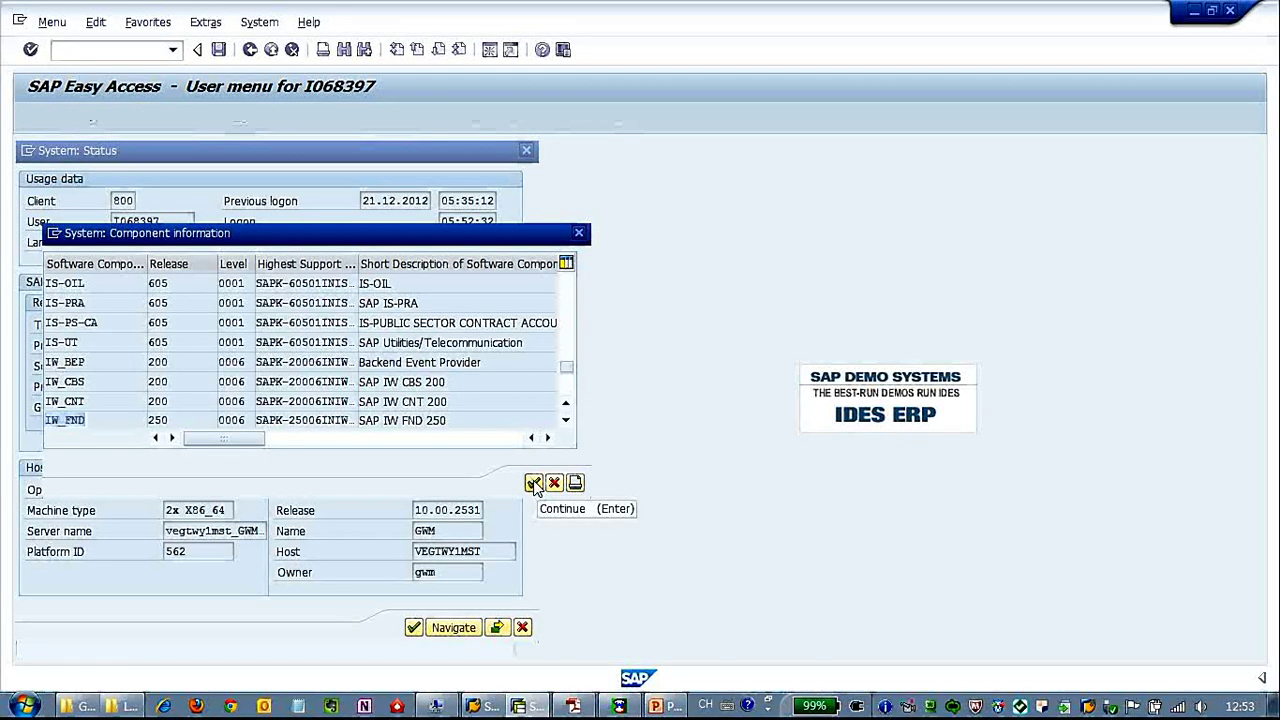
left_click(523, 627)
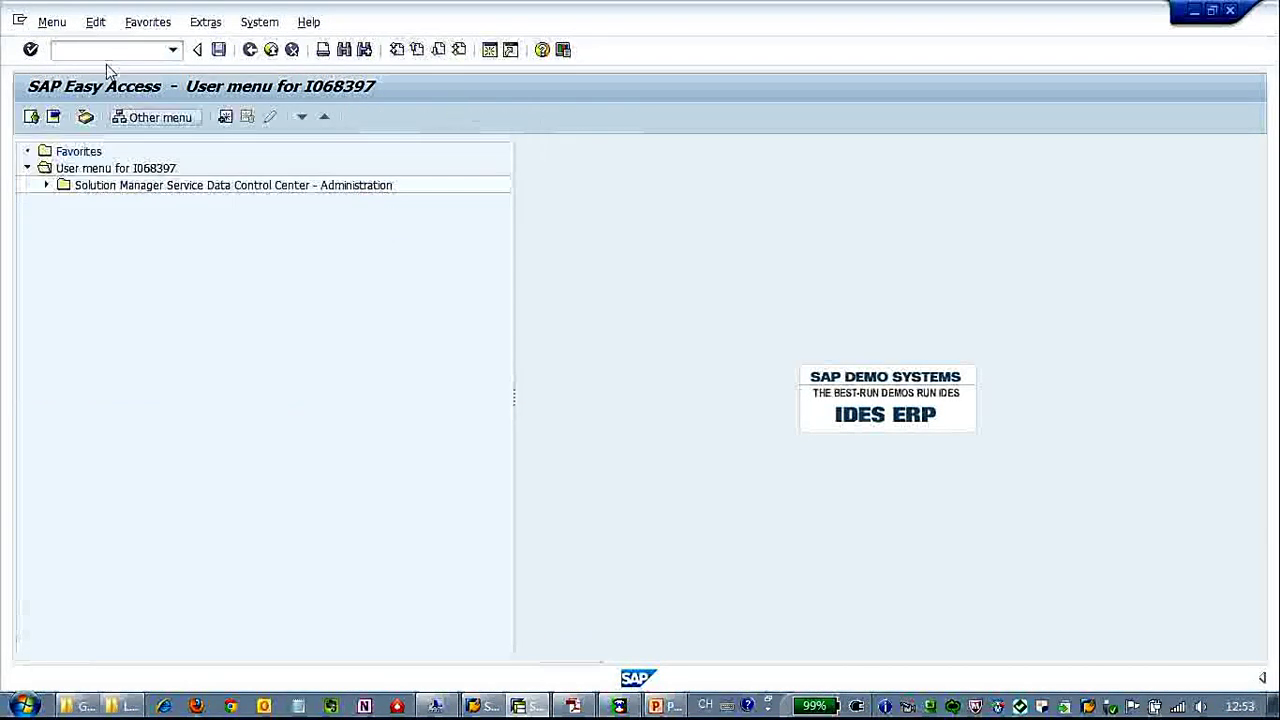
Run SE80 and keep GW Data Model as the object type.
type("80")
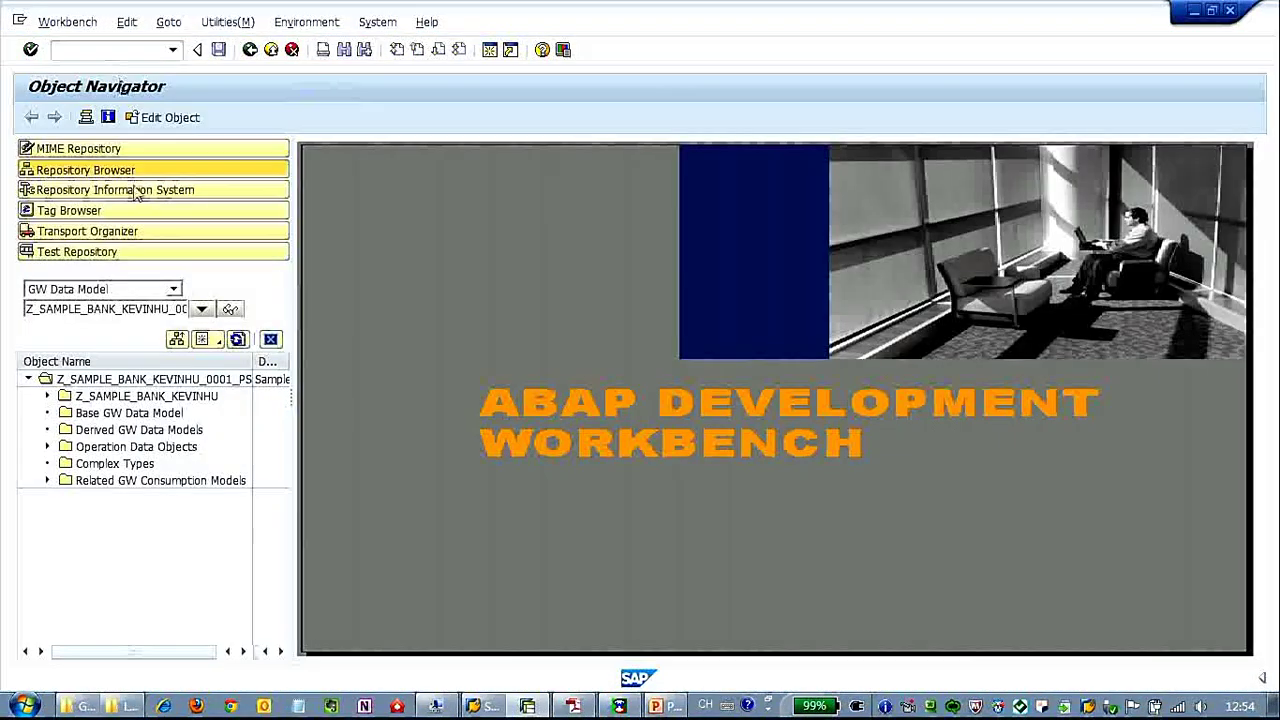
left_click(173, 289)
left_click(134, 437)
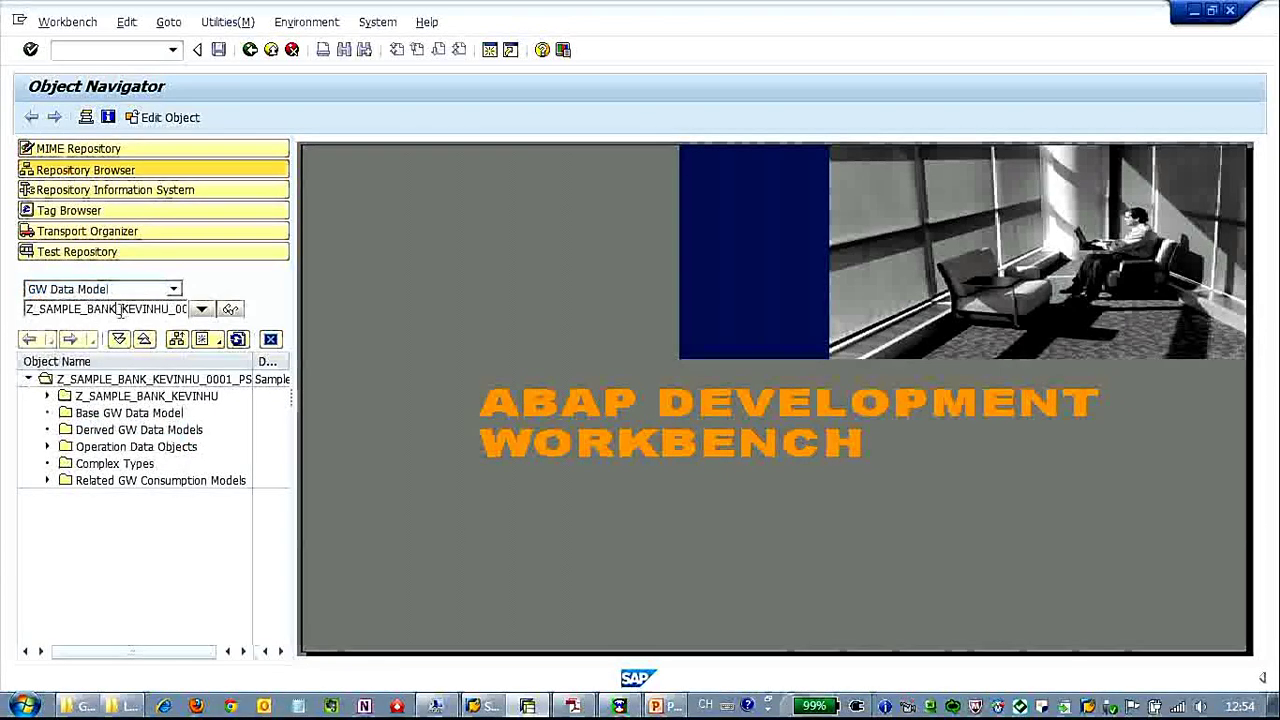
Change the data model name suffix to 2 and agree to create the new model.
left_click_drag(166, 309, 253, 315)
key("Delete")
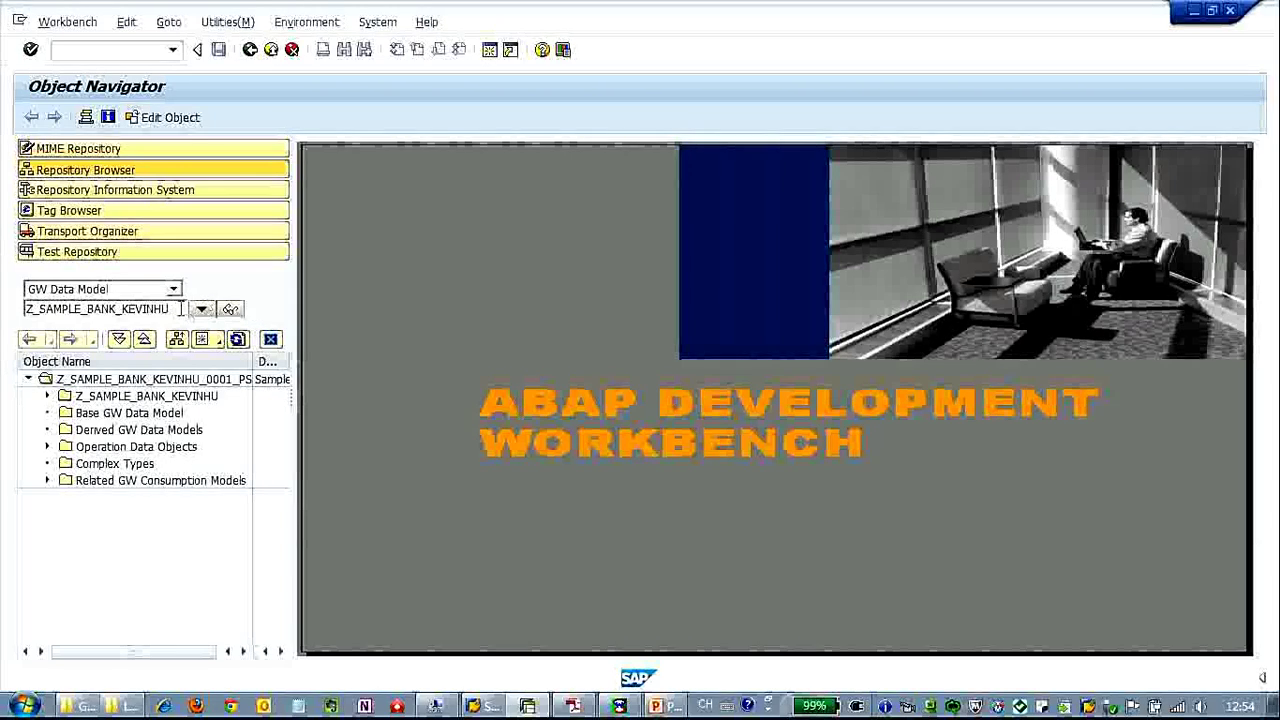
type("2")
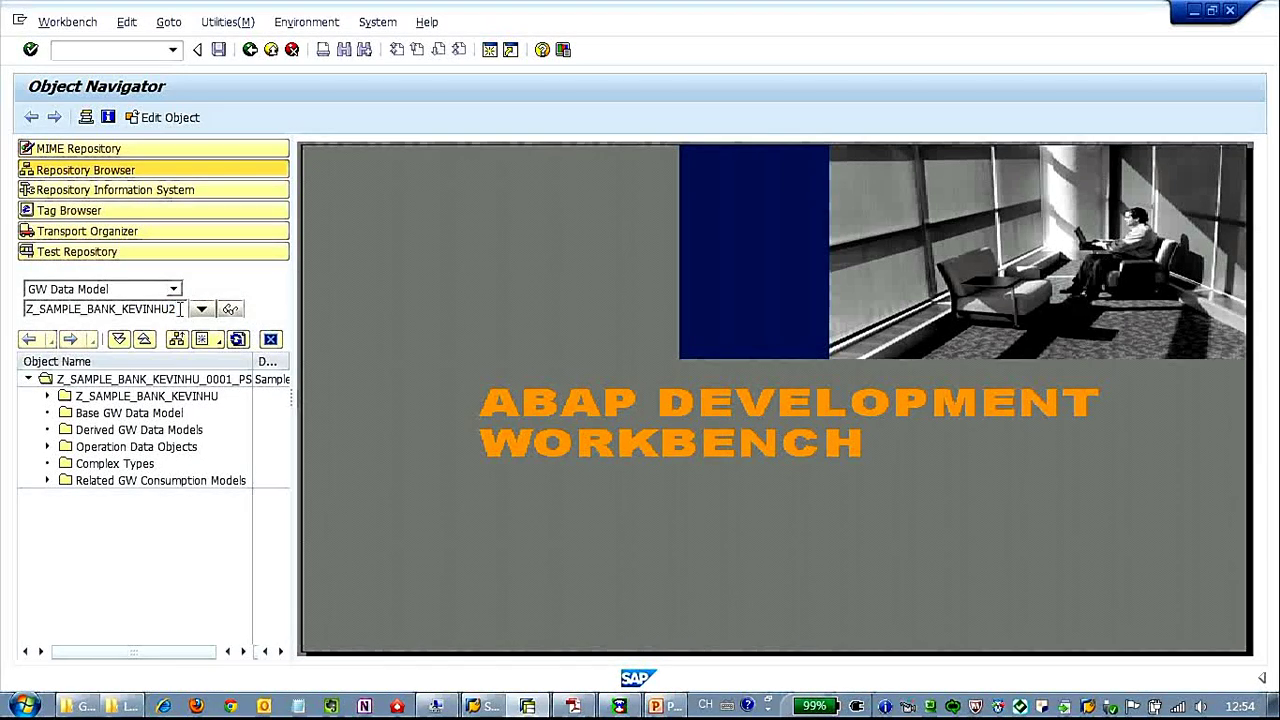
left_click(231, 309)
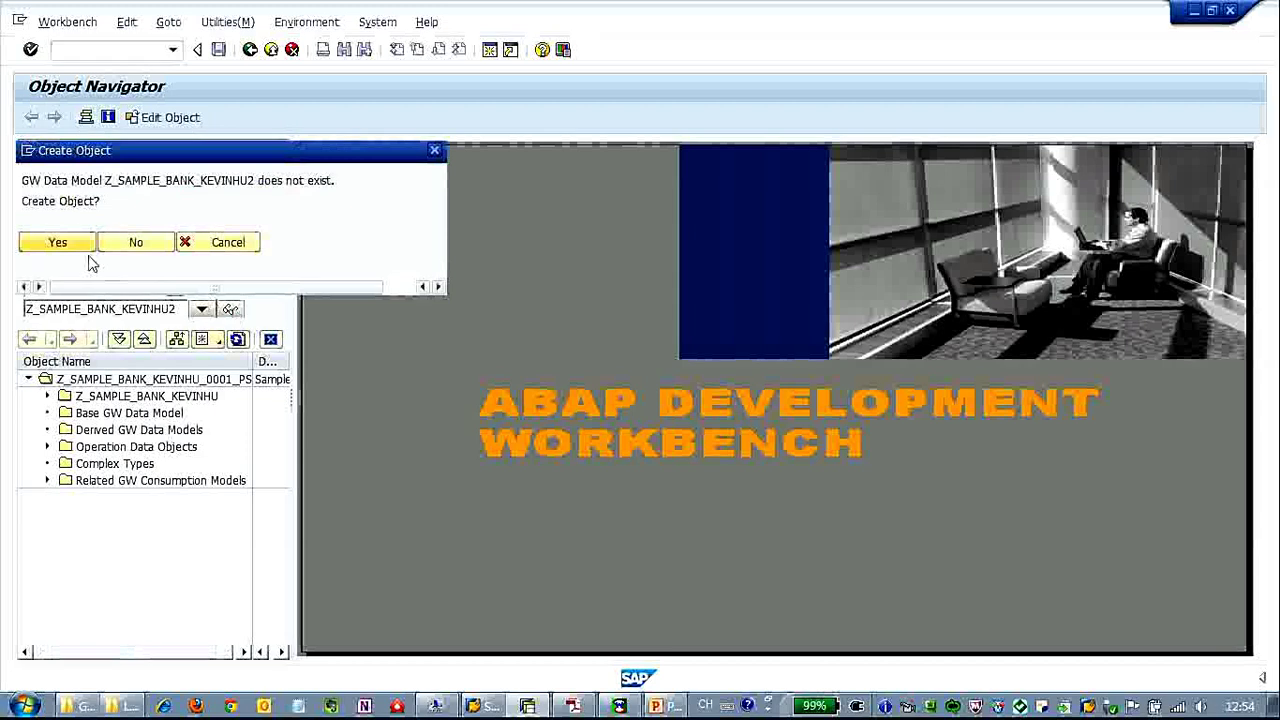
left_click(79, 248)
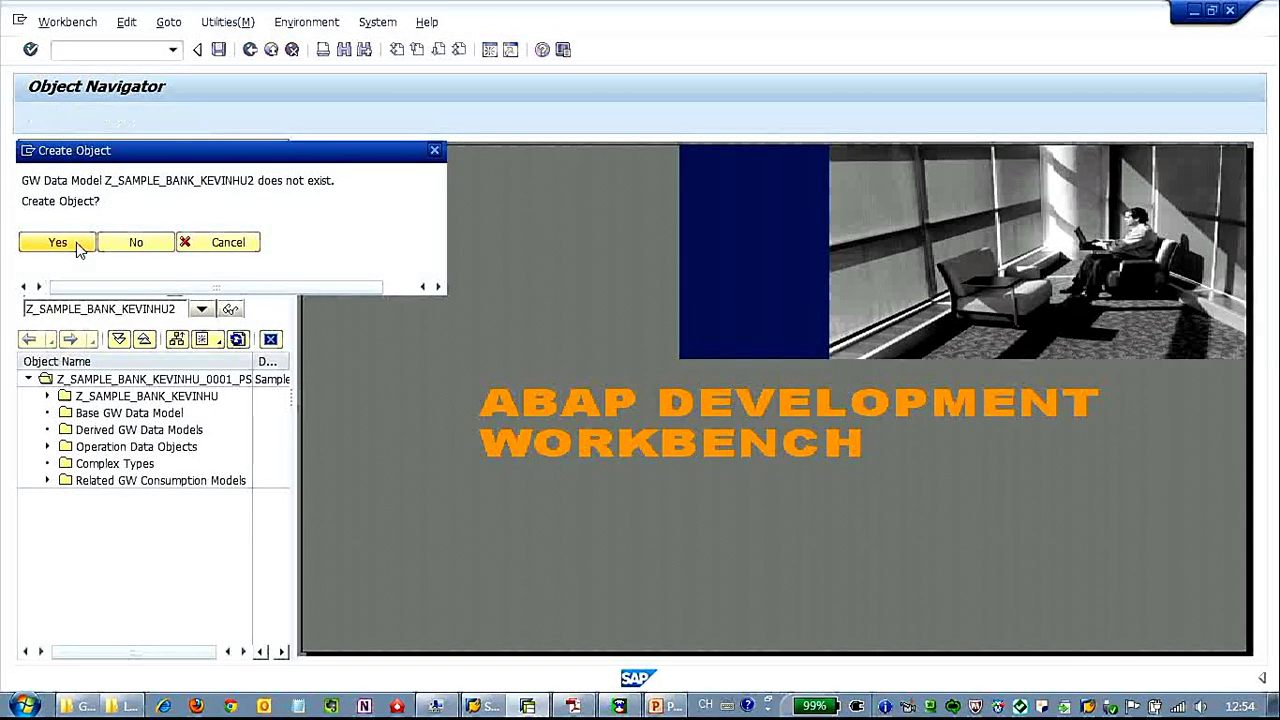
left_click(79, 246)
left_click(329, 311)
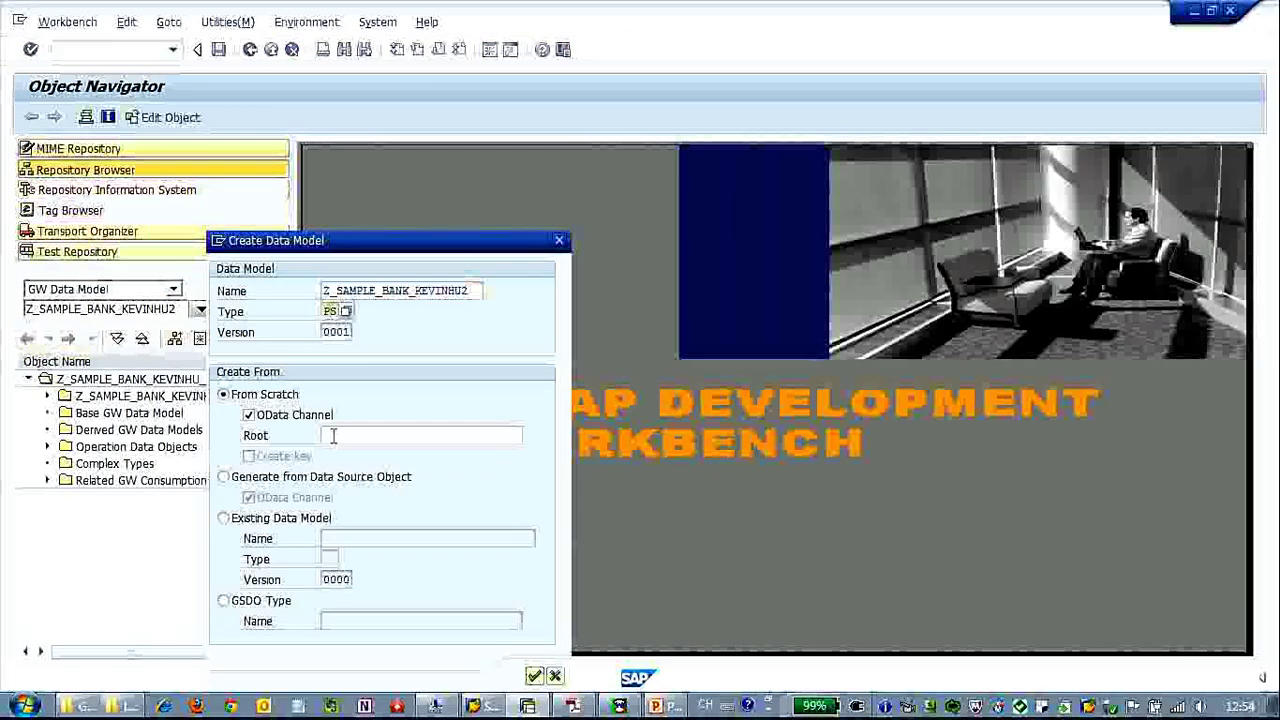
Generate the model from a data source without the OData channel, described 'Sample Bank Service'.
left_click(243, 481)
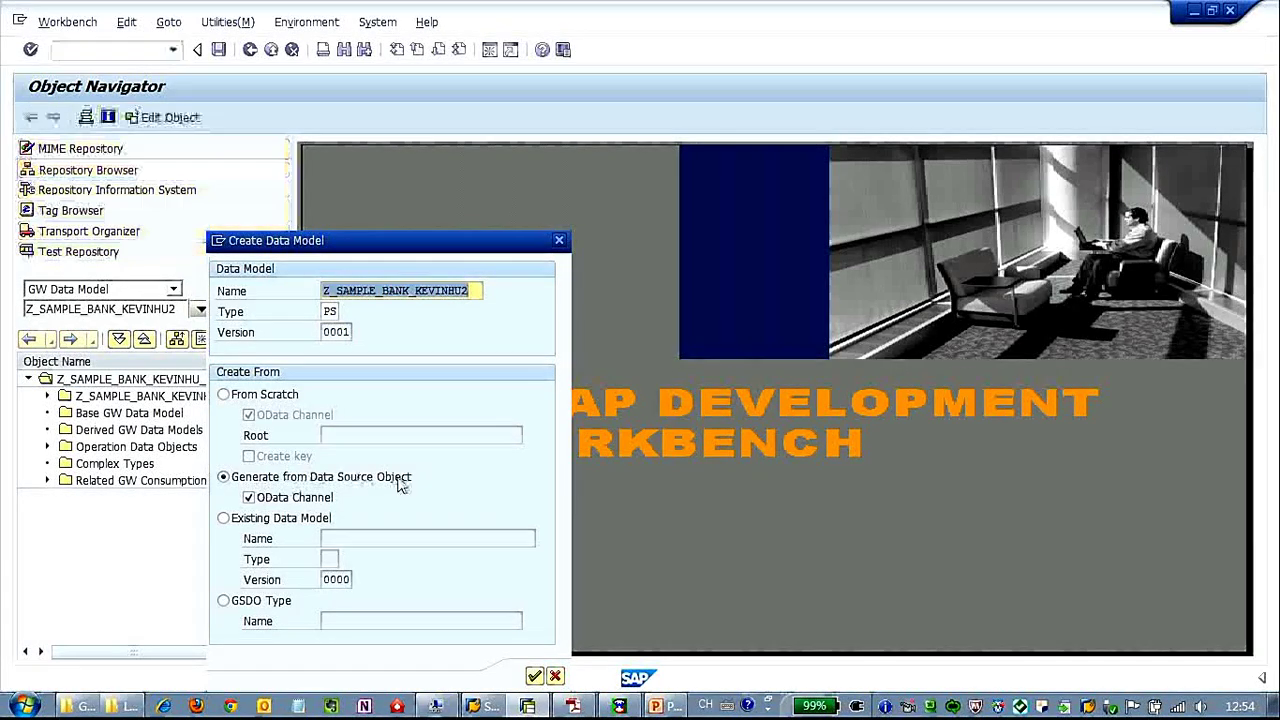
left_click(249, 497)
left_click(534, 676)
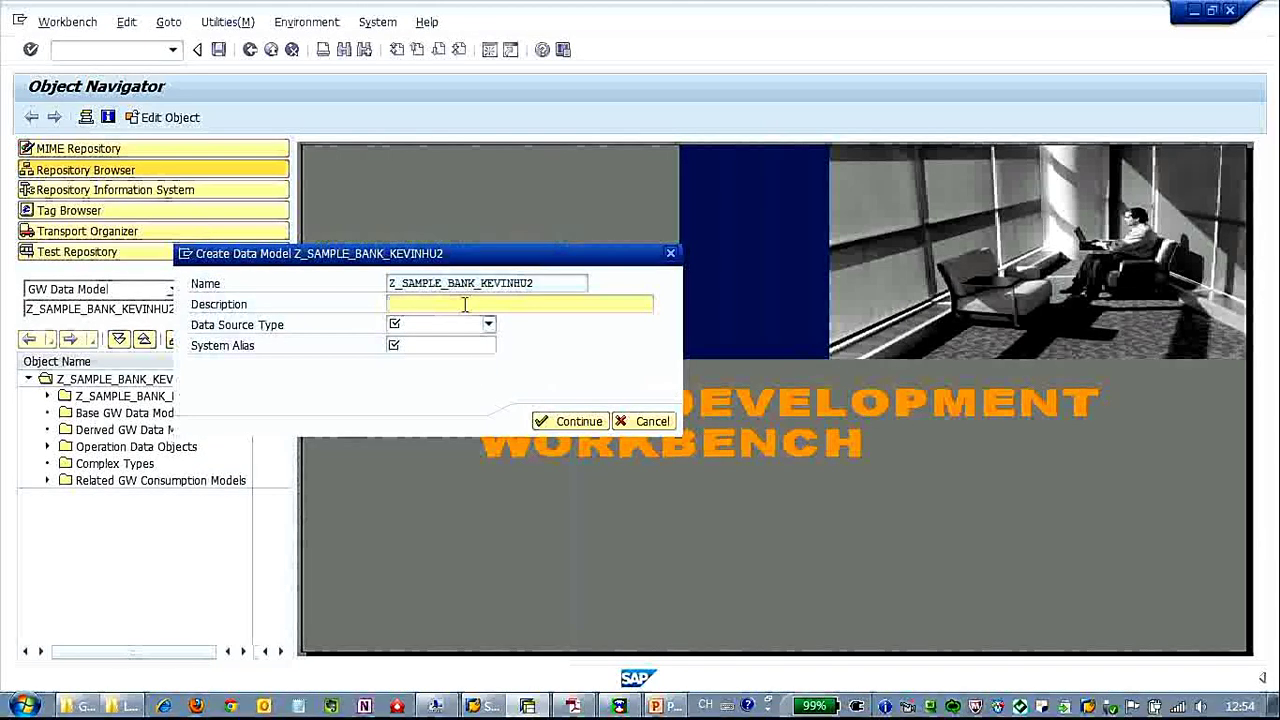
type("Sample Ban")
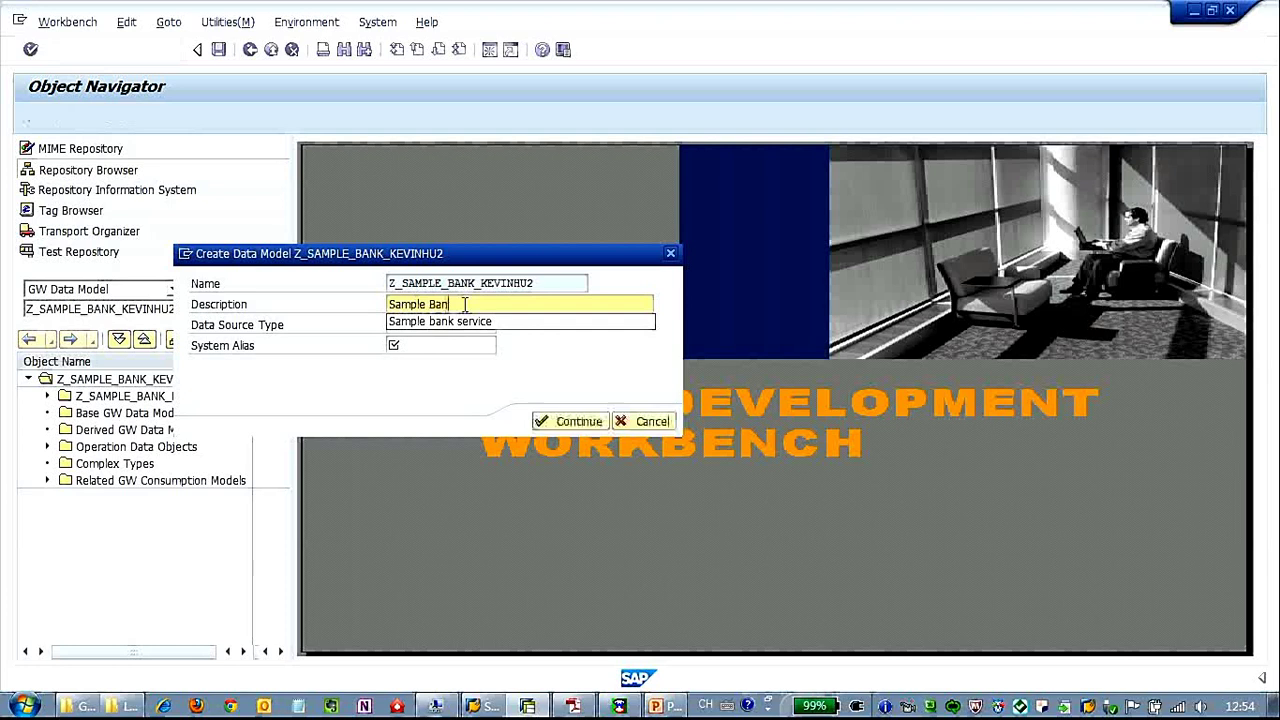
type("k Service")
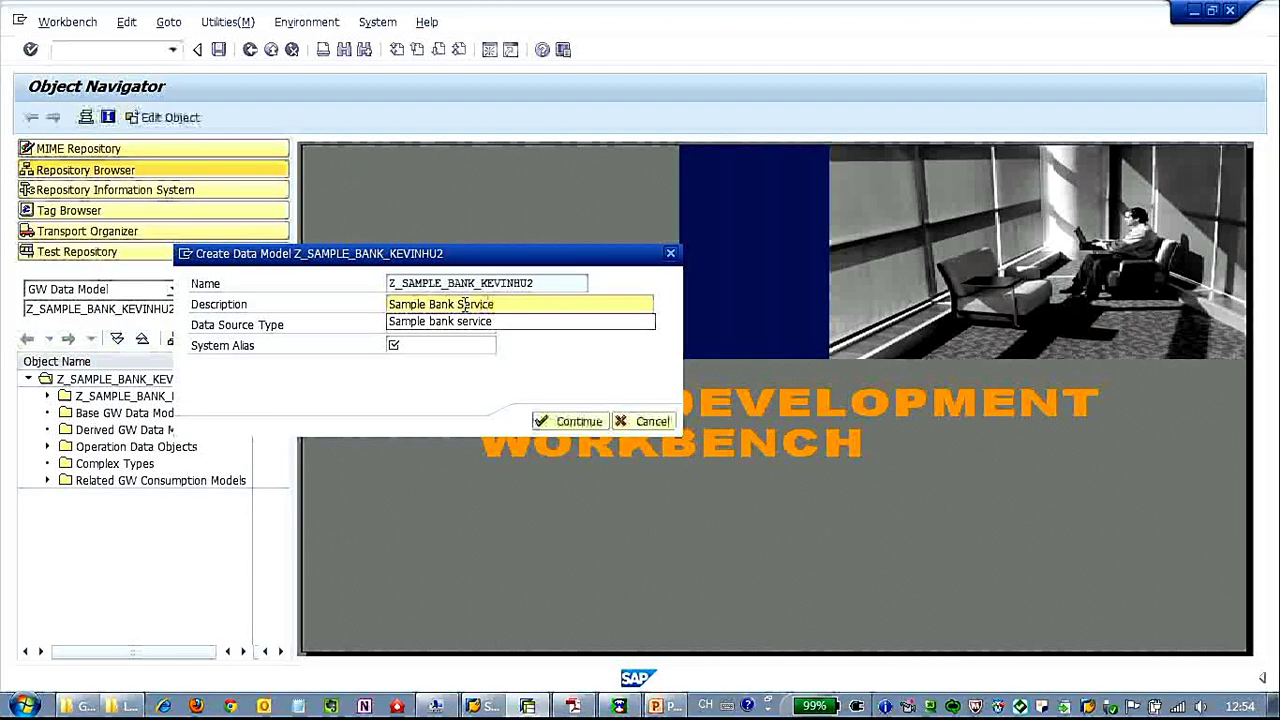
Set the data source type to BOR with system alias LOCAL, and save as a local object.
left_click(487, 325)
left_click(474, 342)
left_click(474, 343)
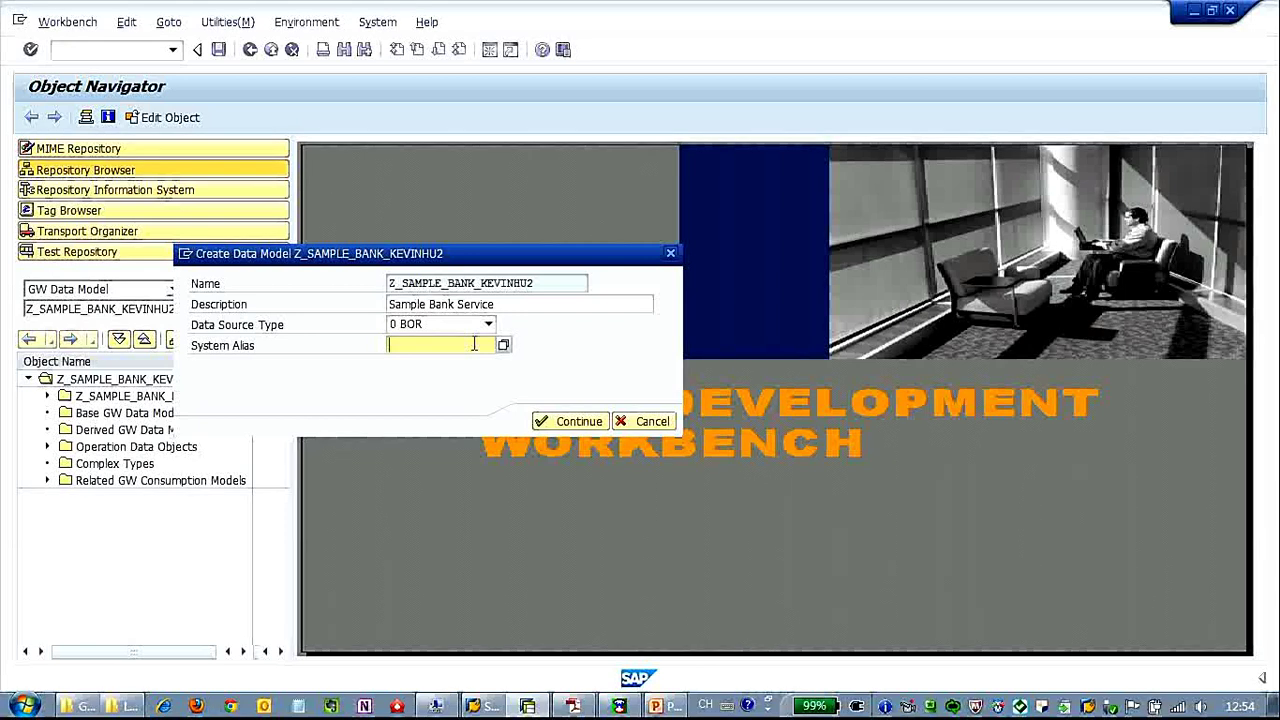
key("Return")
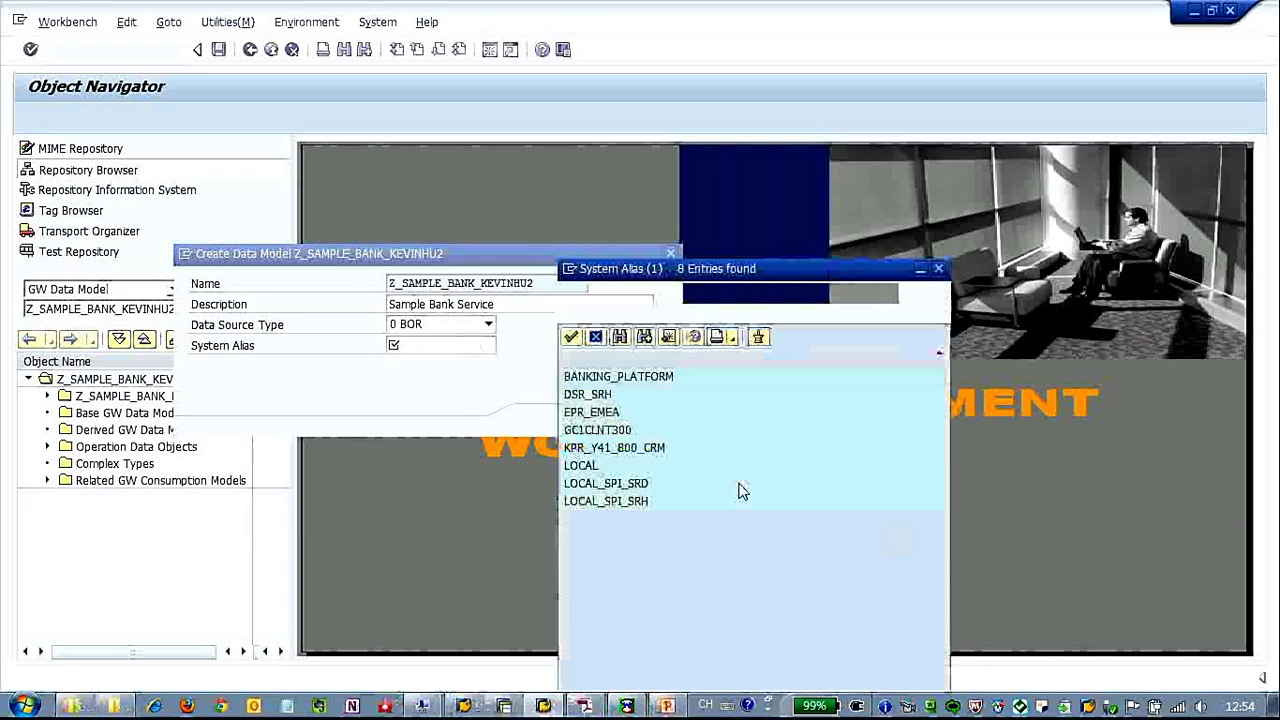
left_click(590, 472)
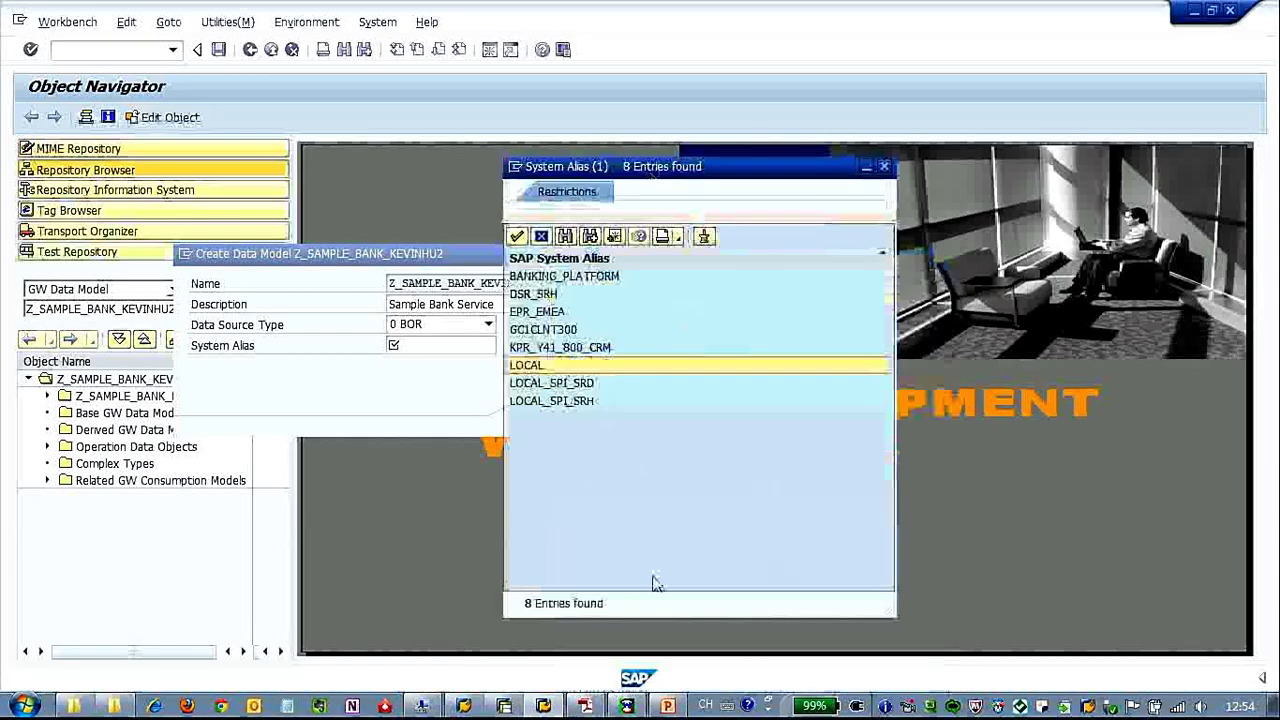
double_click(548, 352)
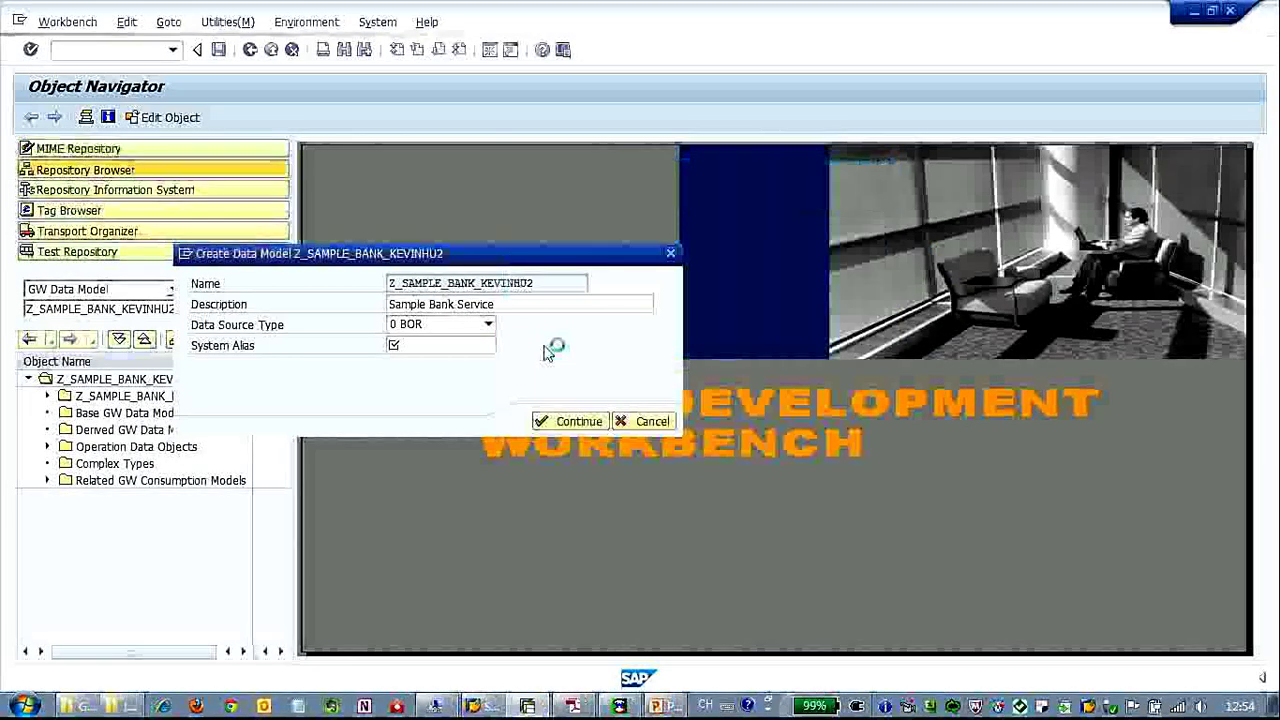
left_click(577, 422)
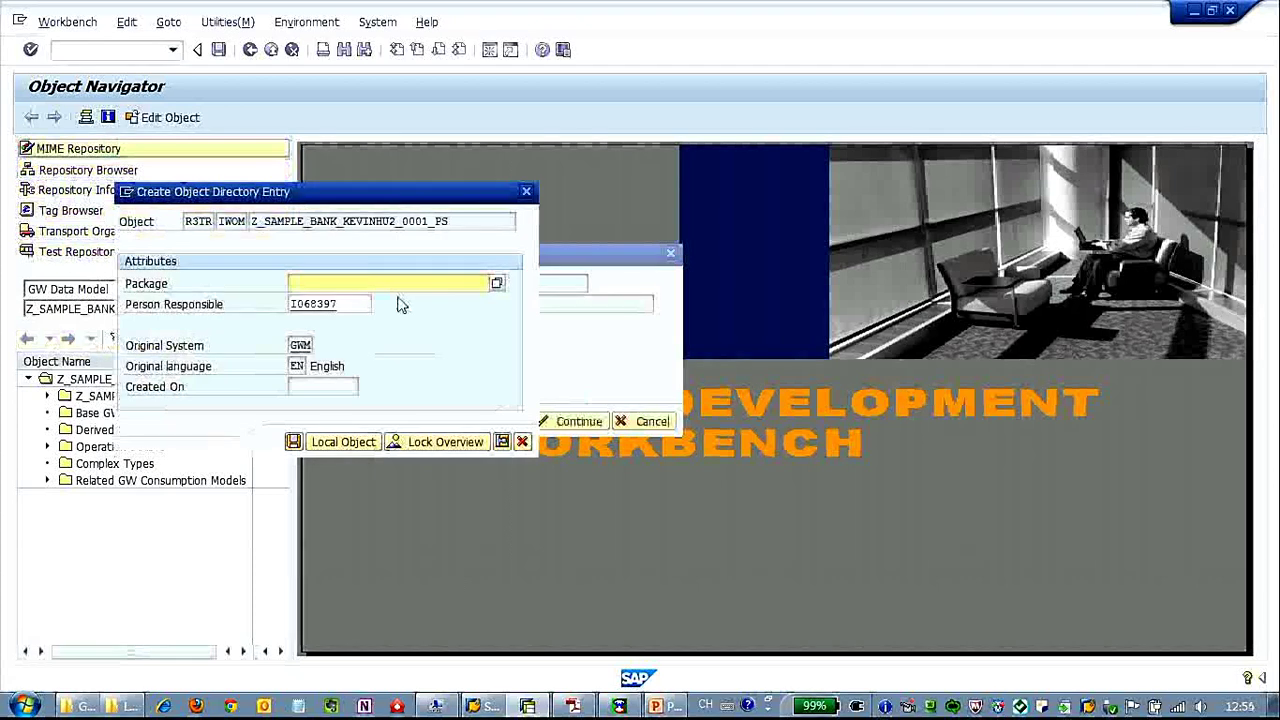
left_click(358, 446)
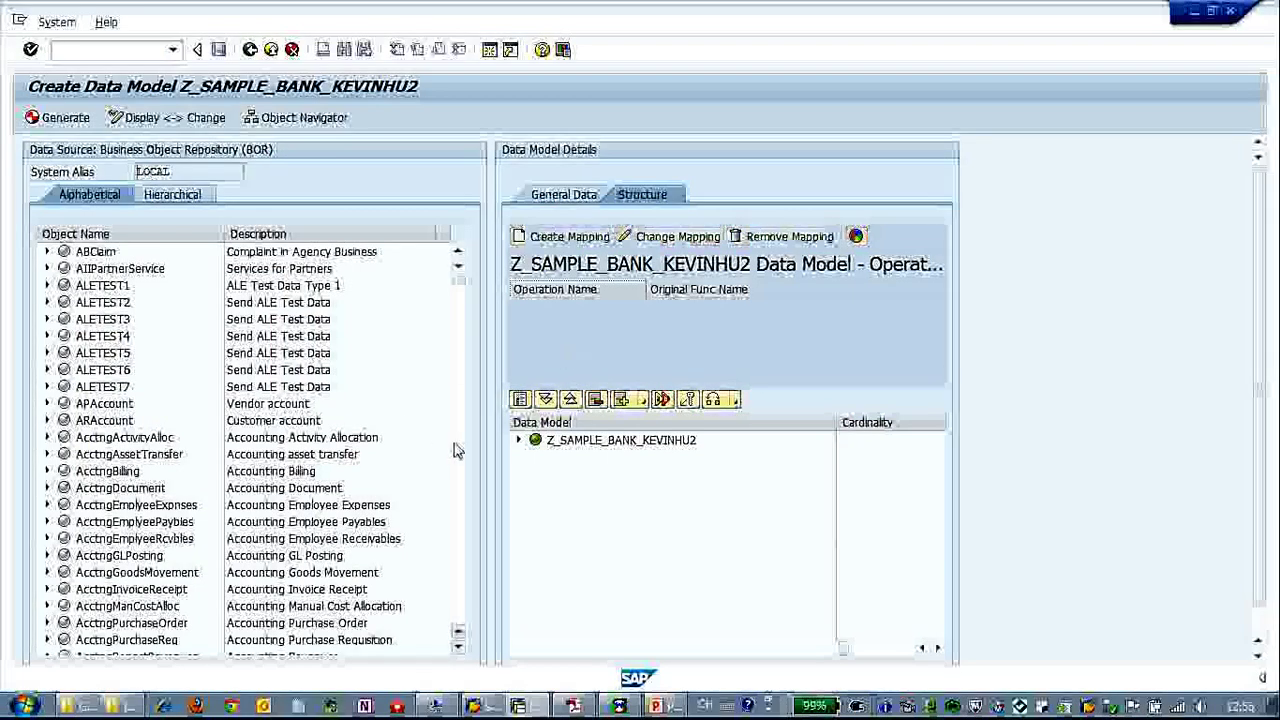
Find the Bank business object in the BOR list and select its GetList method.
scroll(460, 513, "down", 15)
scroll(460, 513, "up", 7)
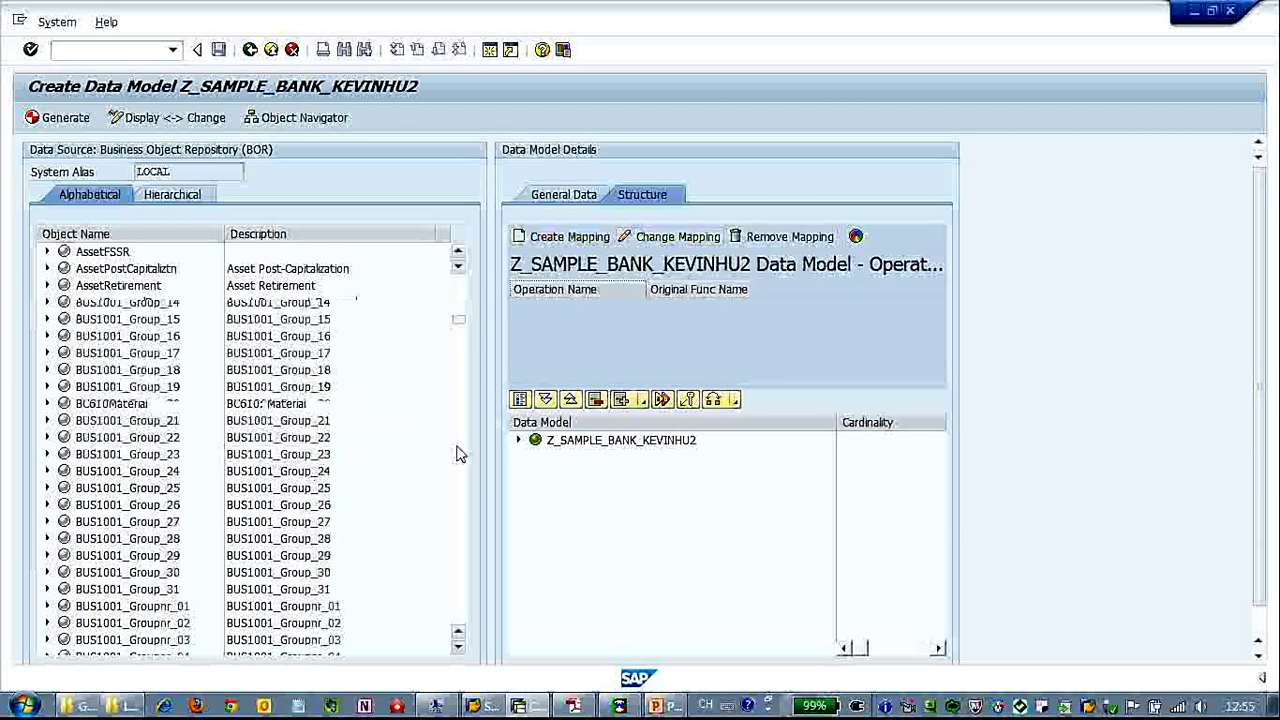
scroll(456, 454, "down", 10)
scroll(456, 454, "down", 15)
left_click_drag(462, 410, 464, 346)
left_click(47, 606)
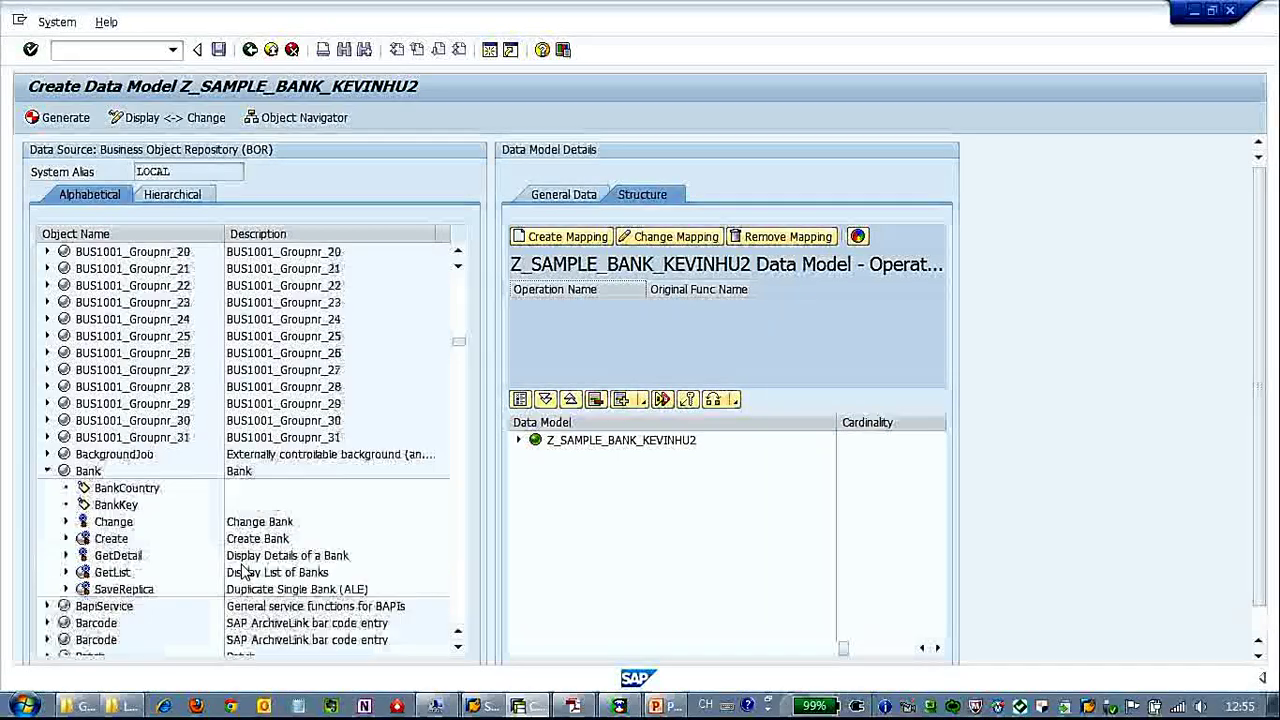
left_click(290, 557)
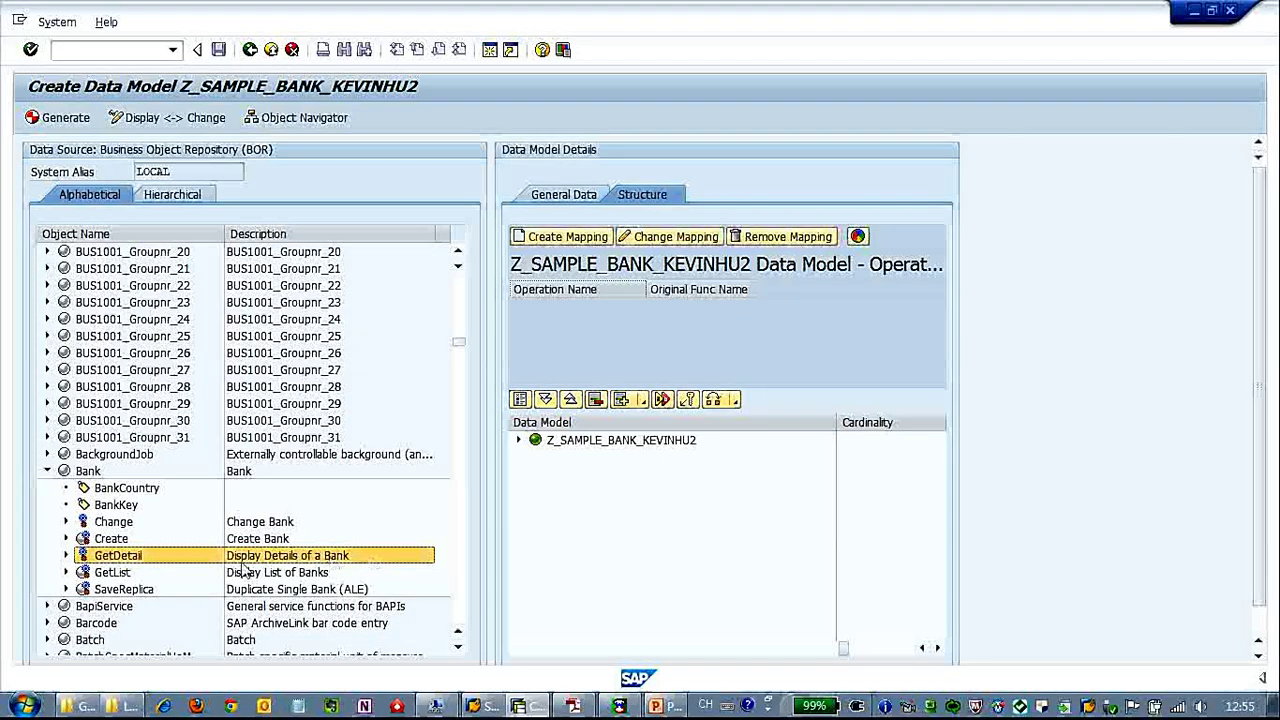
left_click(197, 573)
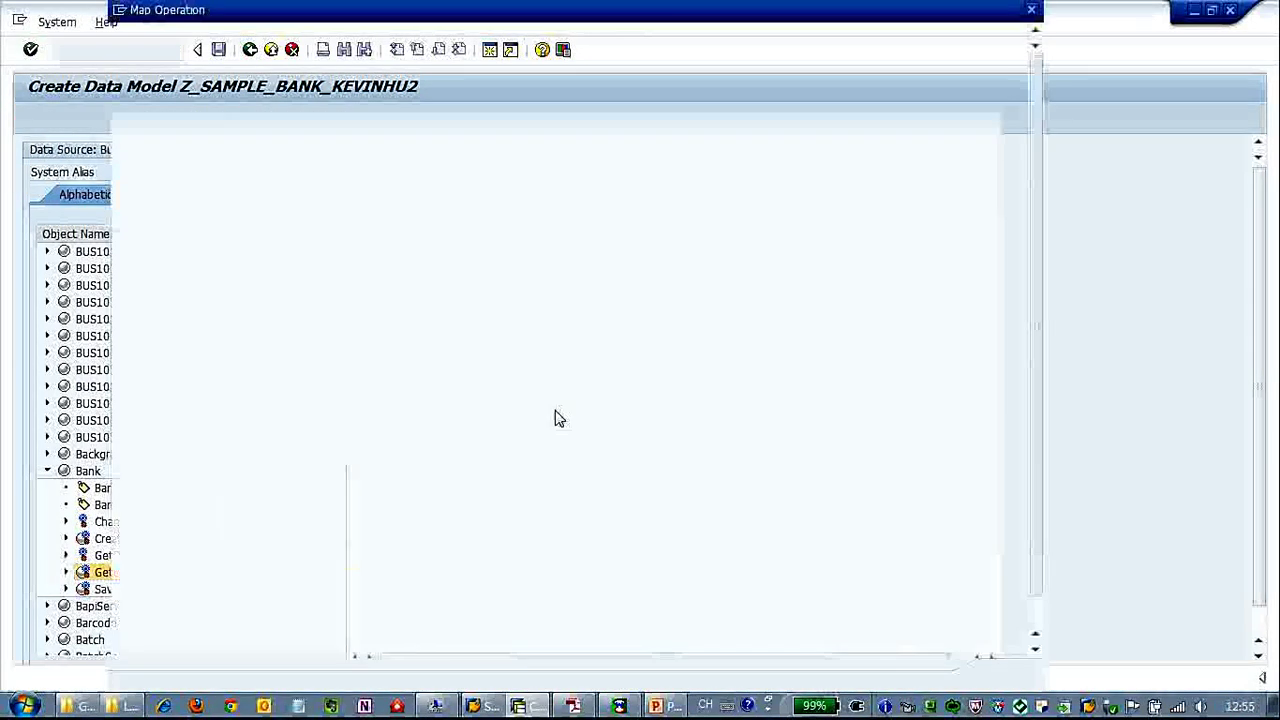
Map GetList as a Query operation with BankCtry routed to BANKCTRY.
left_click(338, 42)
left_click(324, 58)
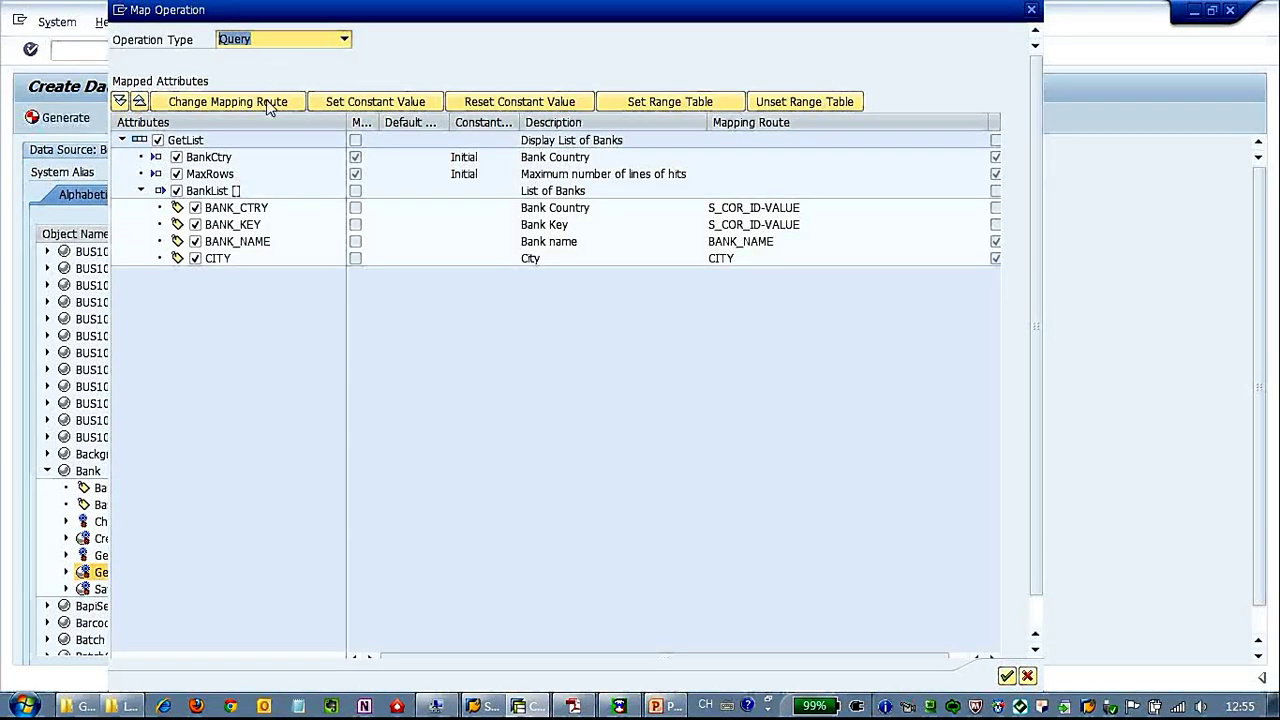
left_click(207, 157)
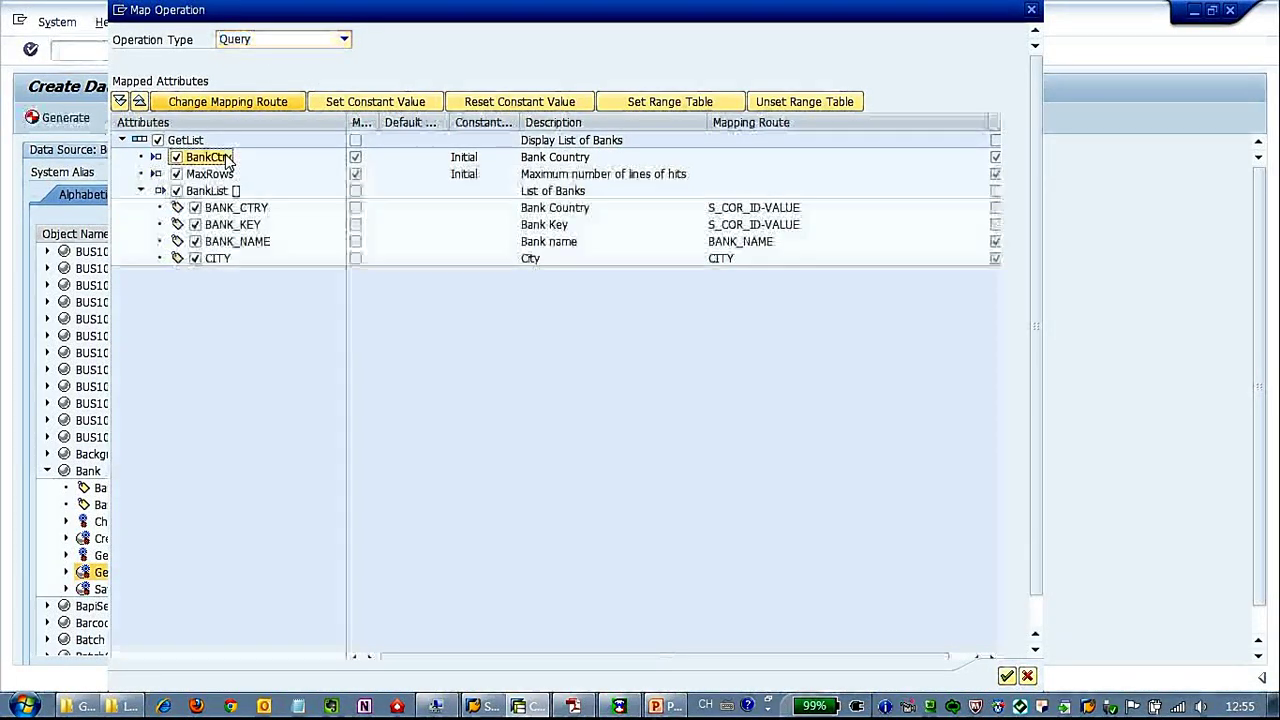
left_click(254, 103)
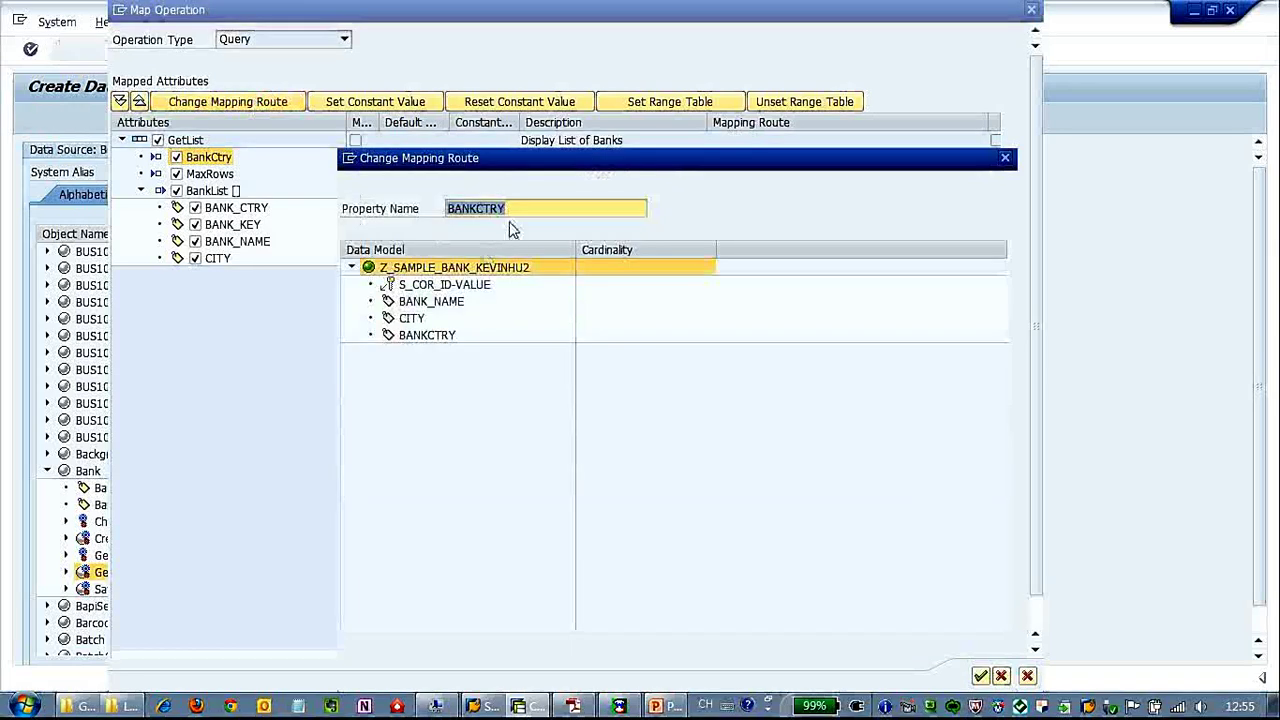
left_click(981, 676)
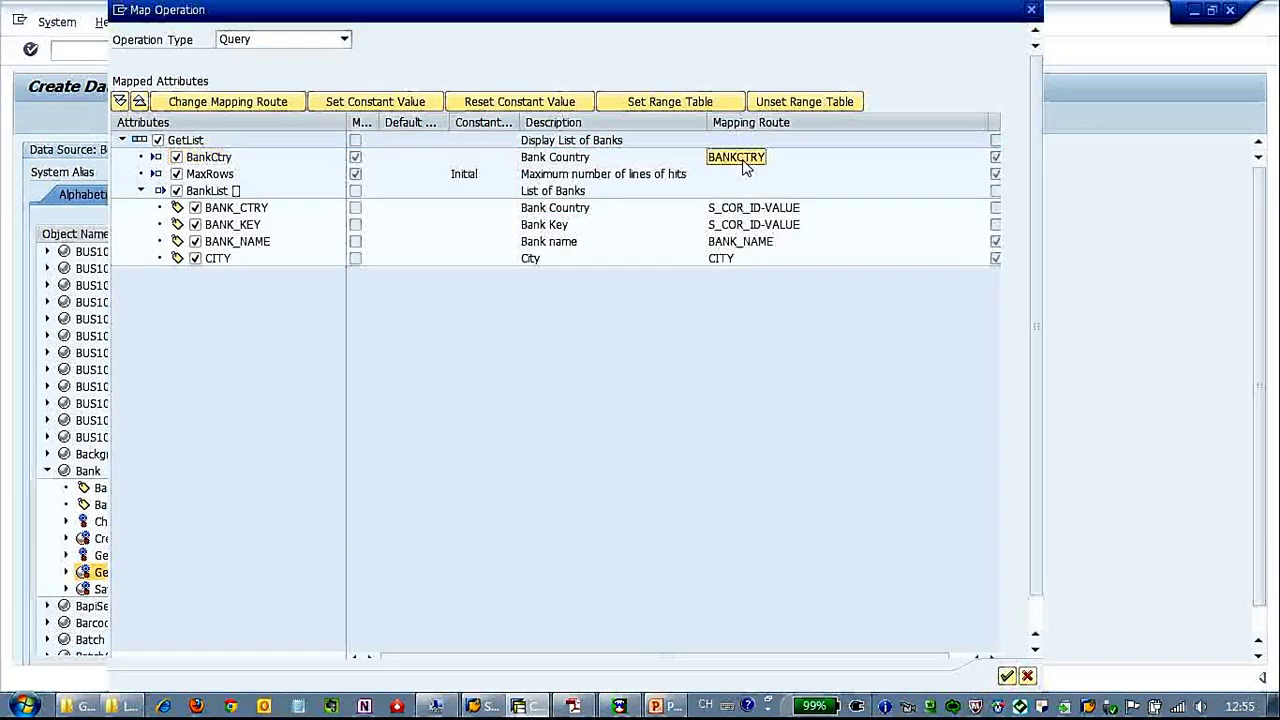
left_click(748, 225)
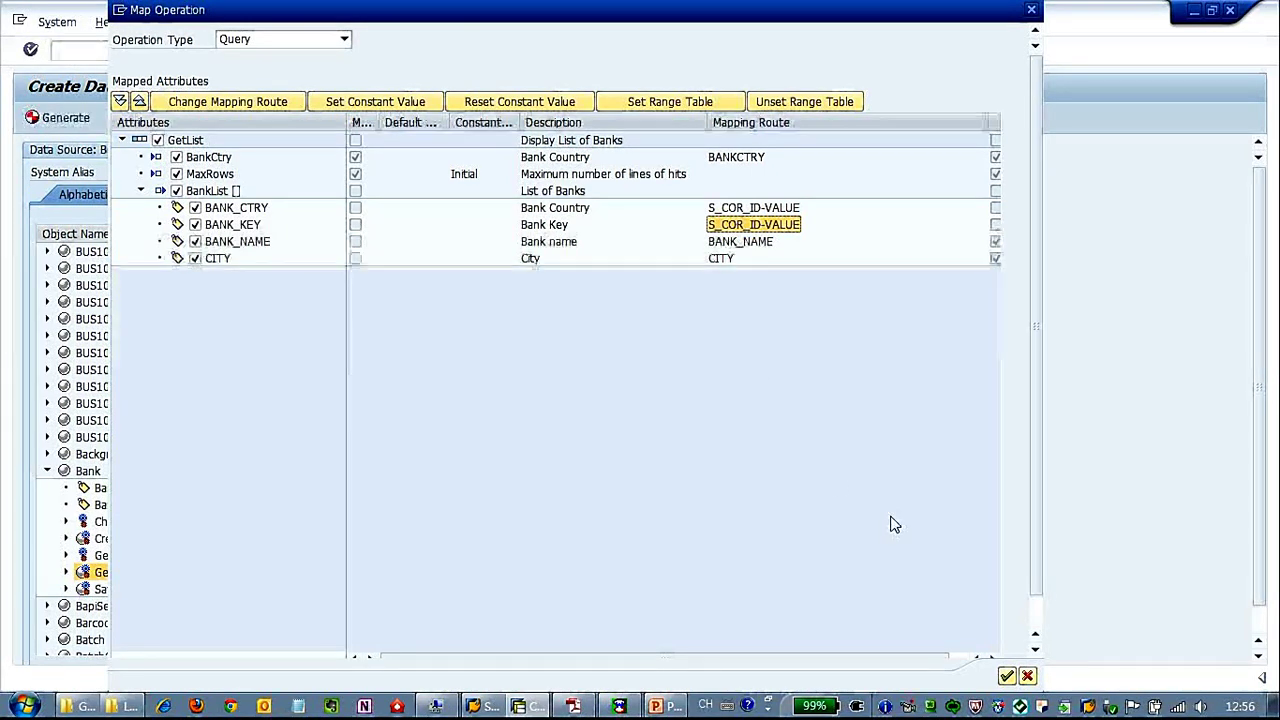
left_click(729, 257)
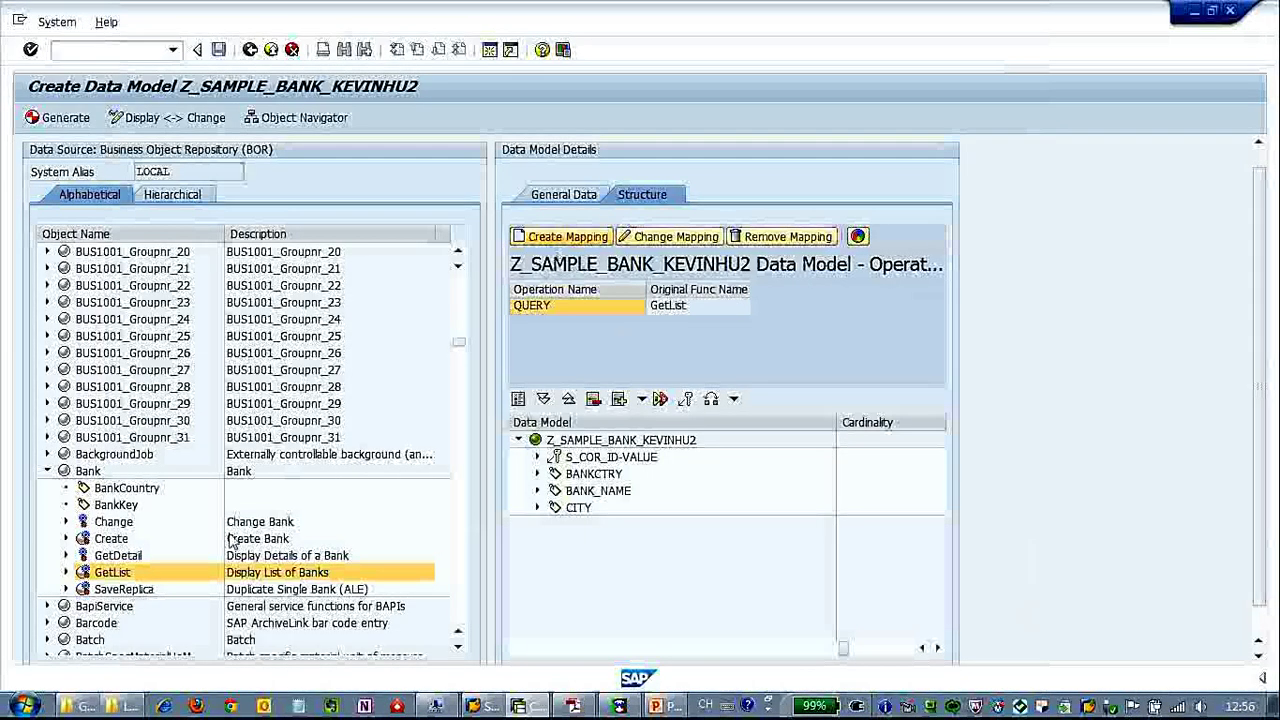
Start mapping Bank's GetDetail method as a Read operation.
left_click(128, 556)
left_click(566, 237)
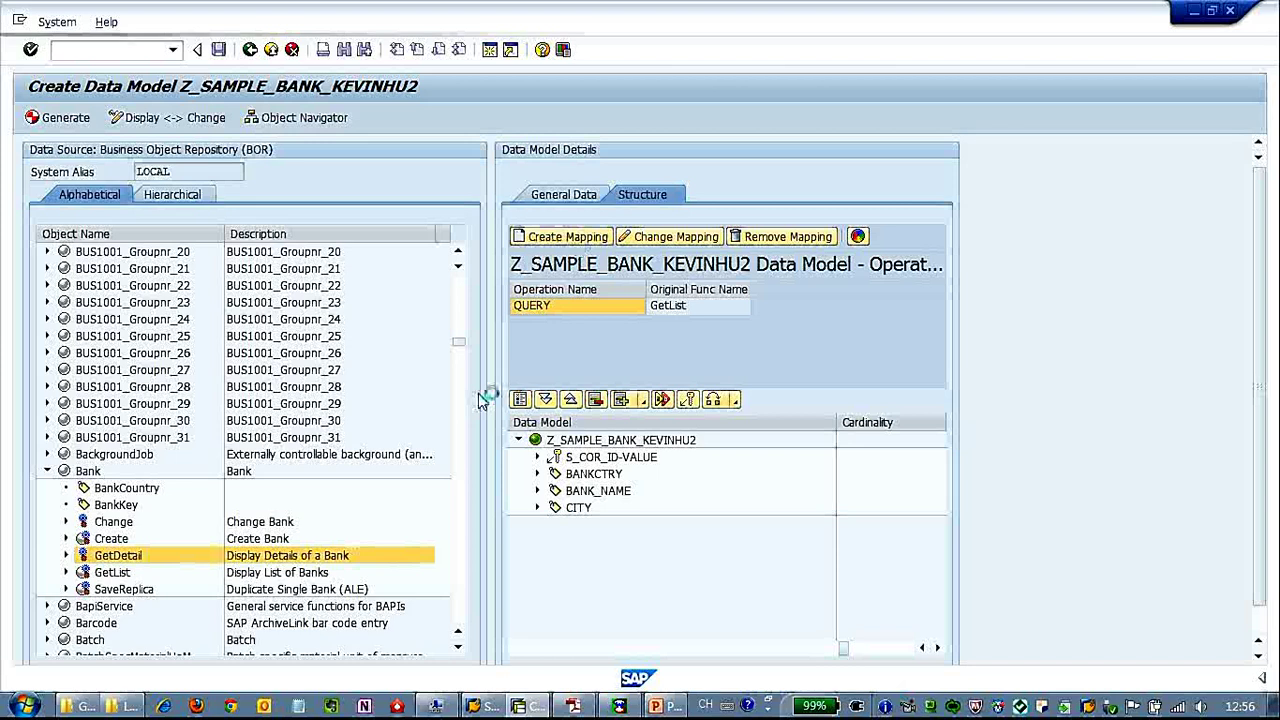
left_click(343, 39)
left_click(234, 57)
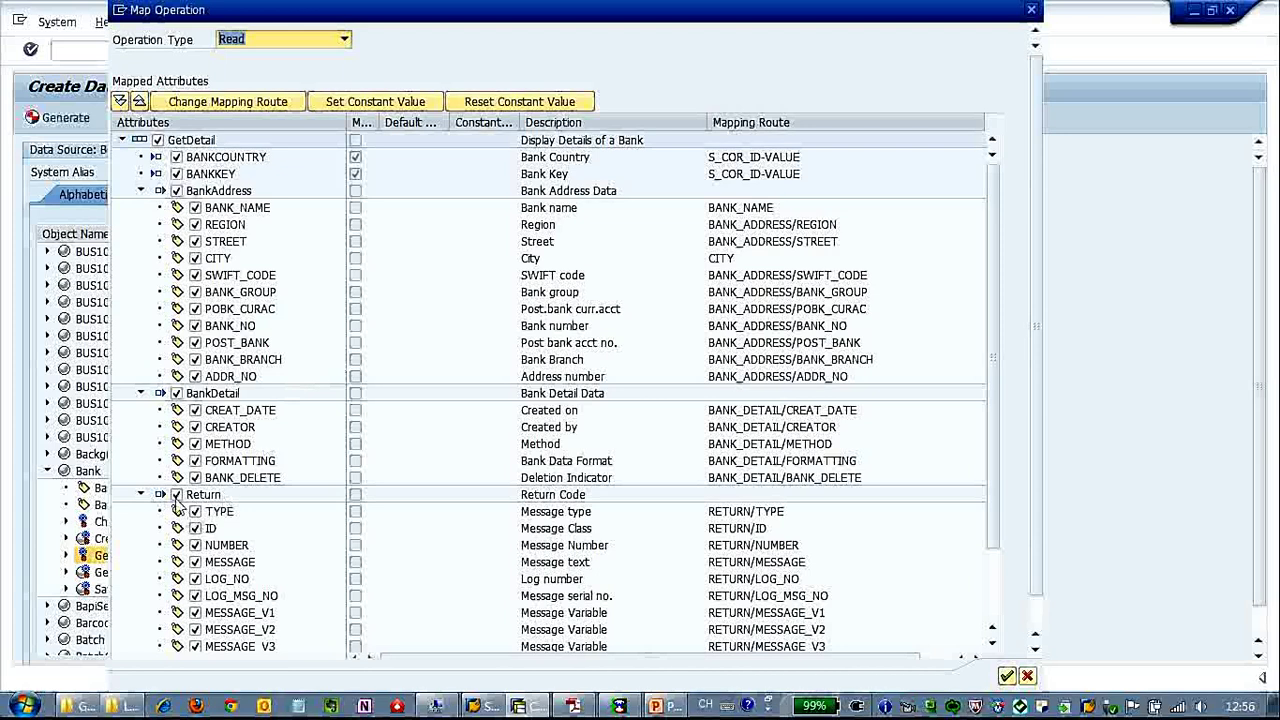
Uncheck BankDetail and Return in the GetDetail mapping, then open BANK_NAME's mapping route.
left_click(160, 393)
left_click(160, 410)
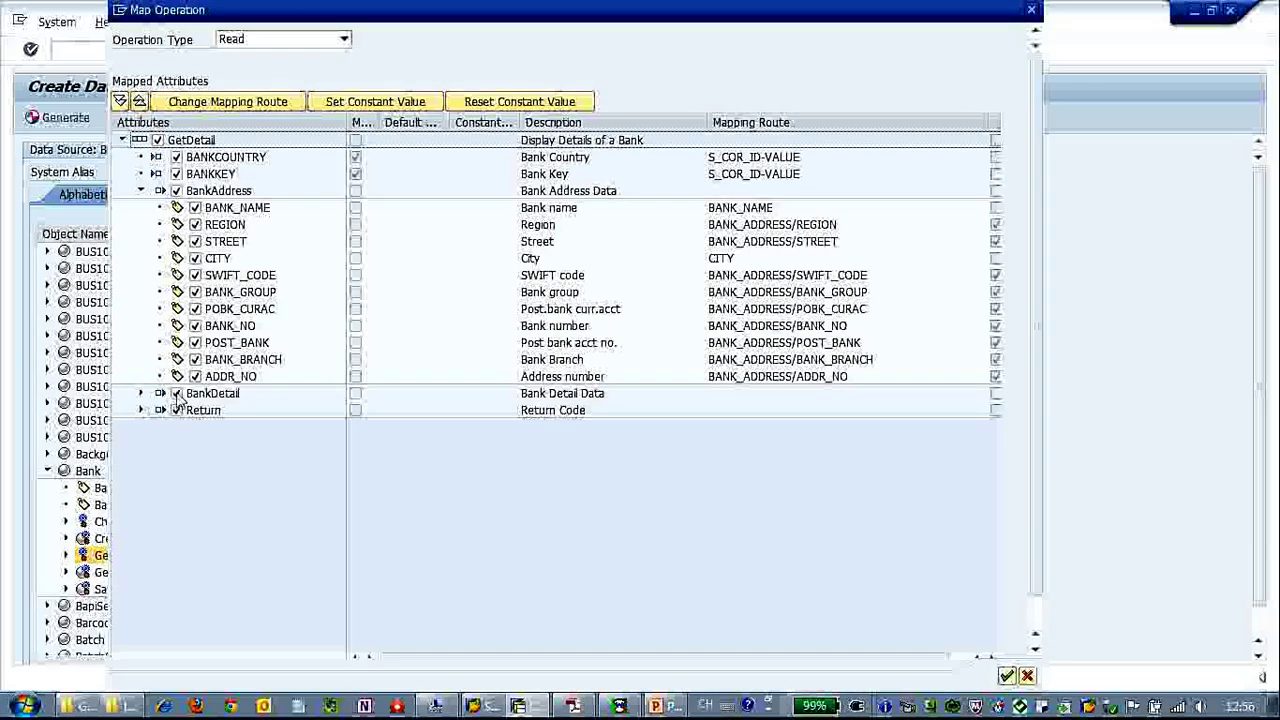
left_click(176, 393)
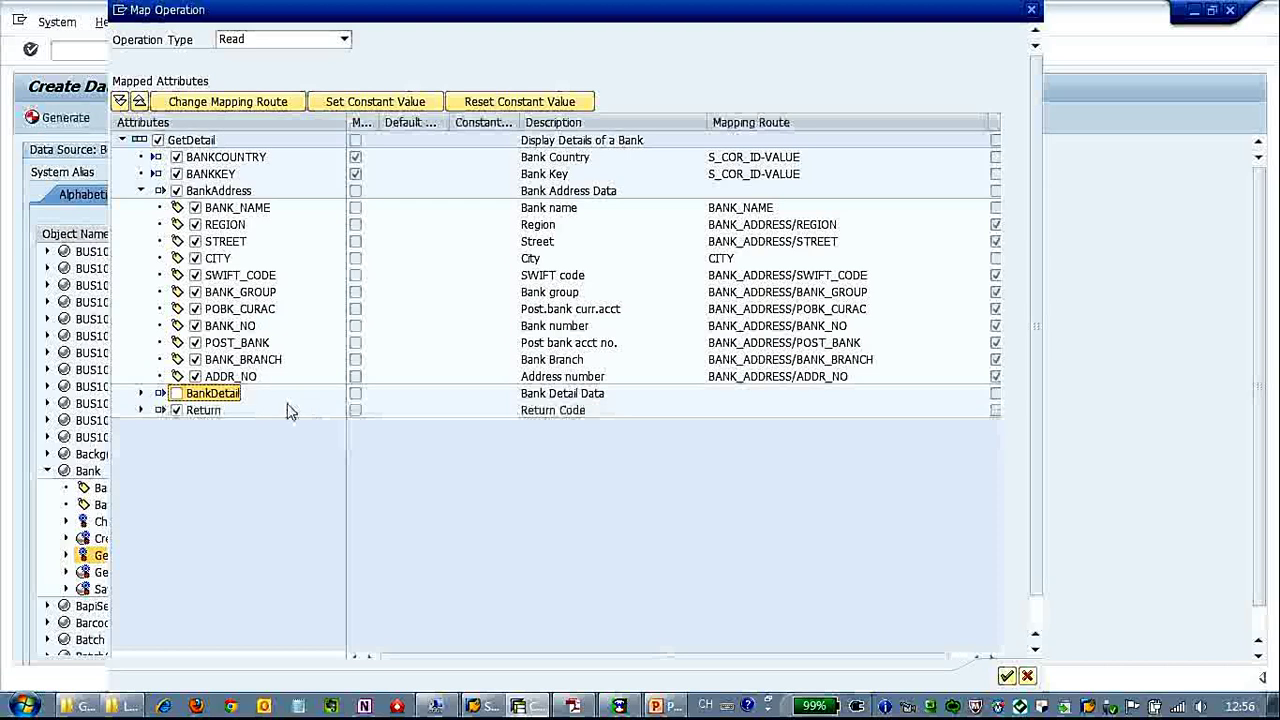
left_click(178, 412)
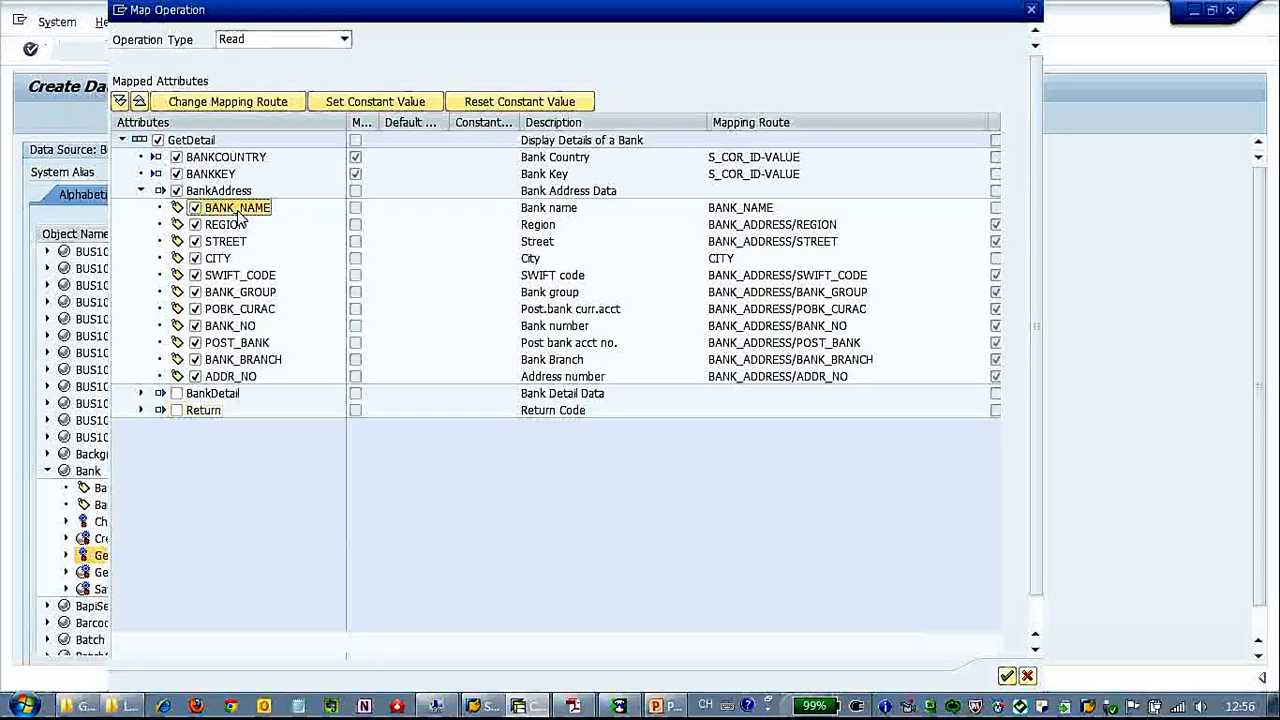
left_click(262, 104)
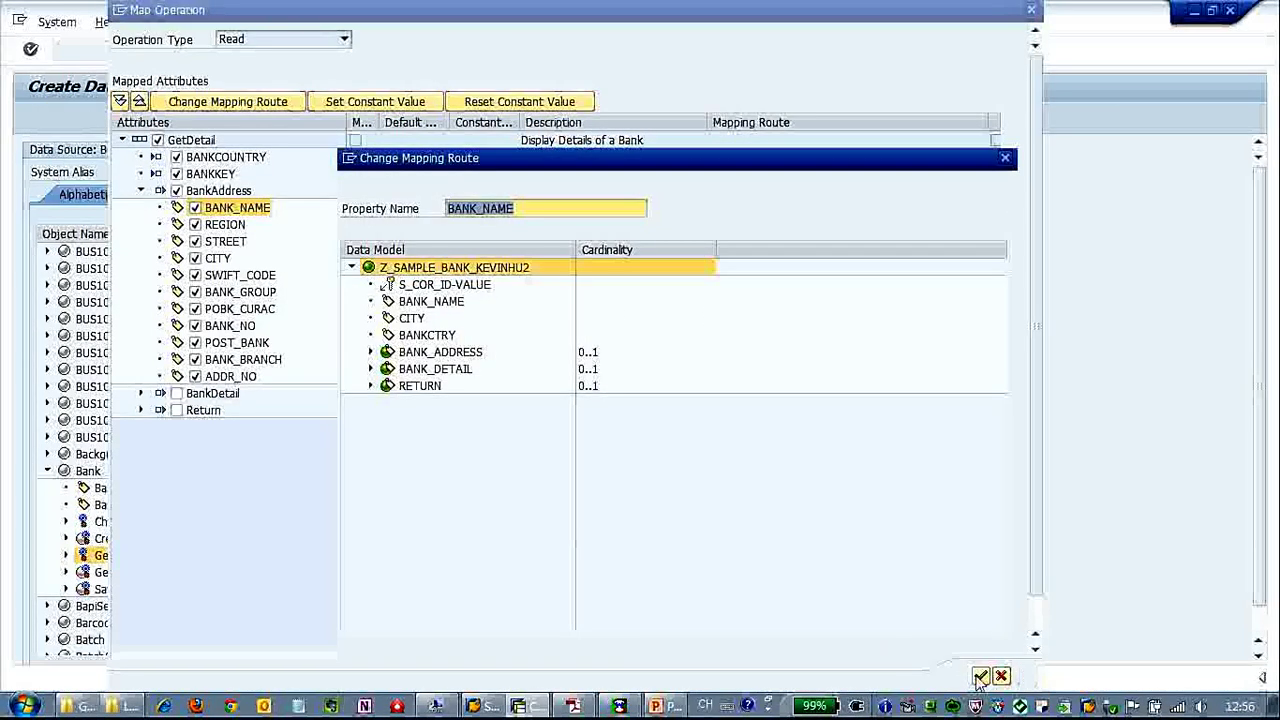
Confirm mapping routes for BANK_NAME, REGION, STREET and CITY.
left_click(980, 677)
left_click(233, 225)
left_click(238, 101)
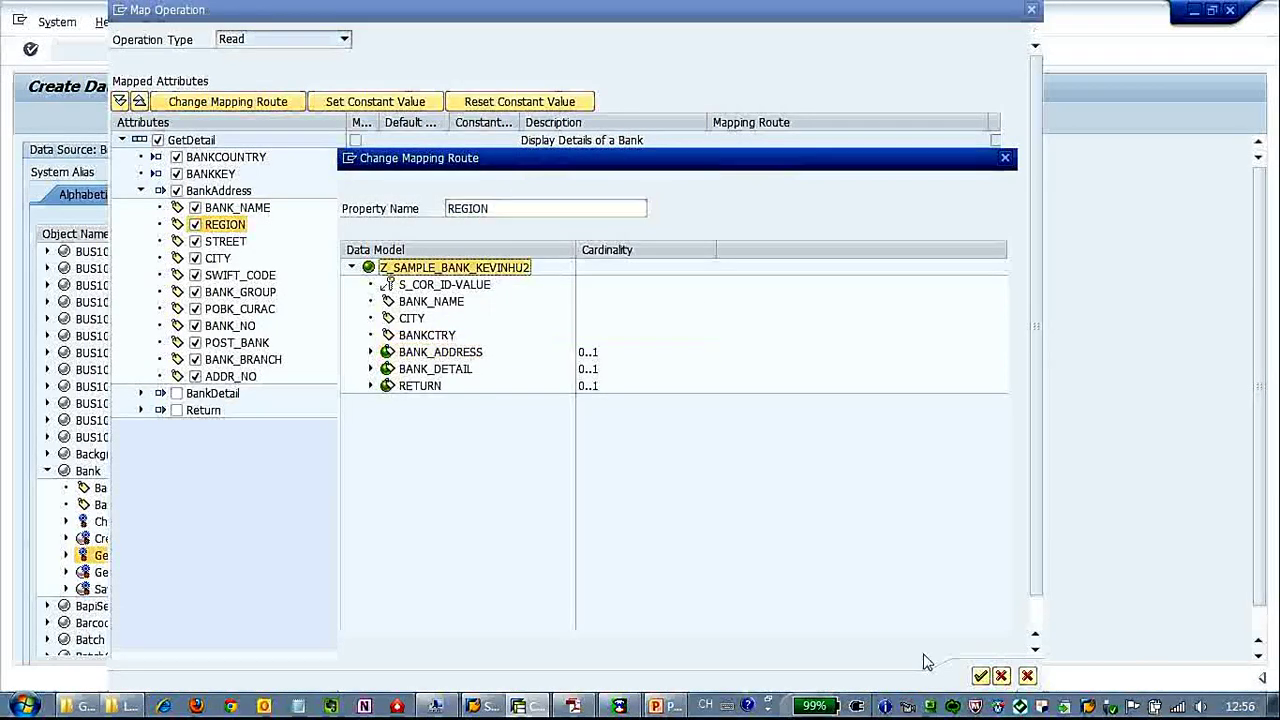
left_click(980, 677)
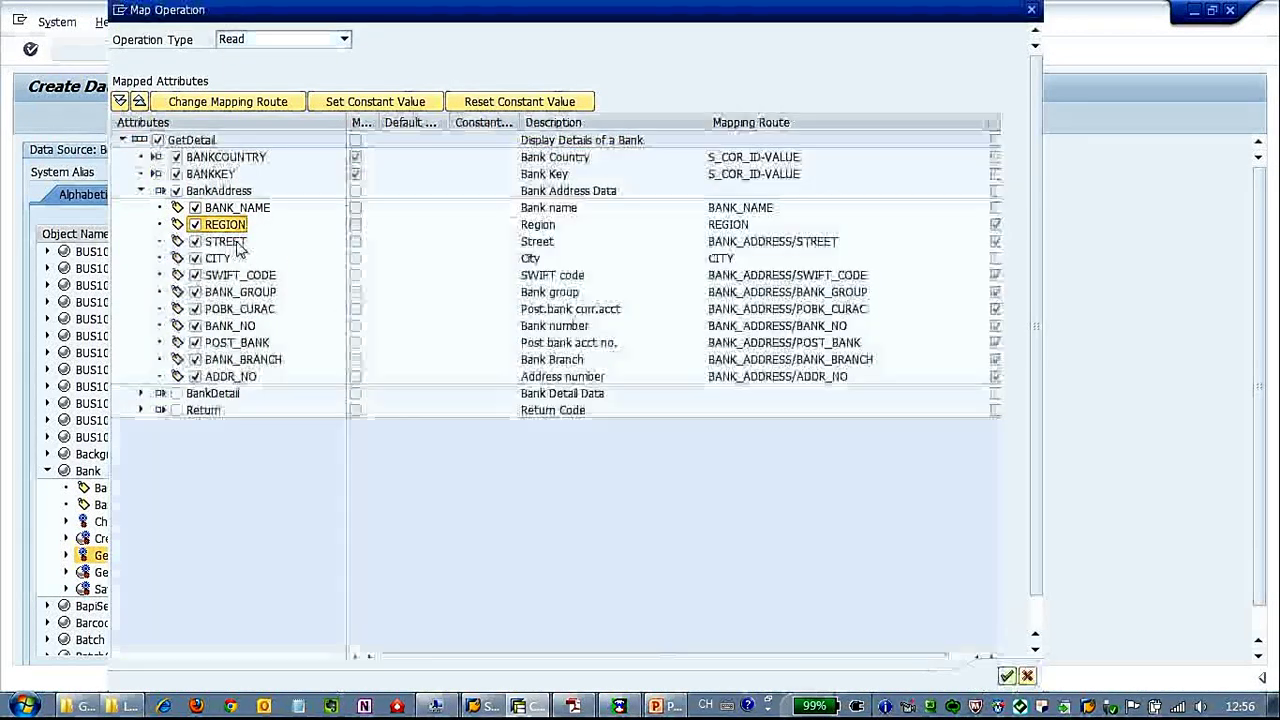
left_click(244, 106)
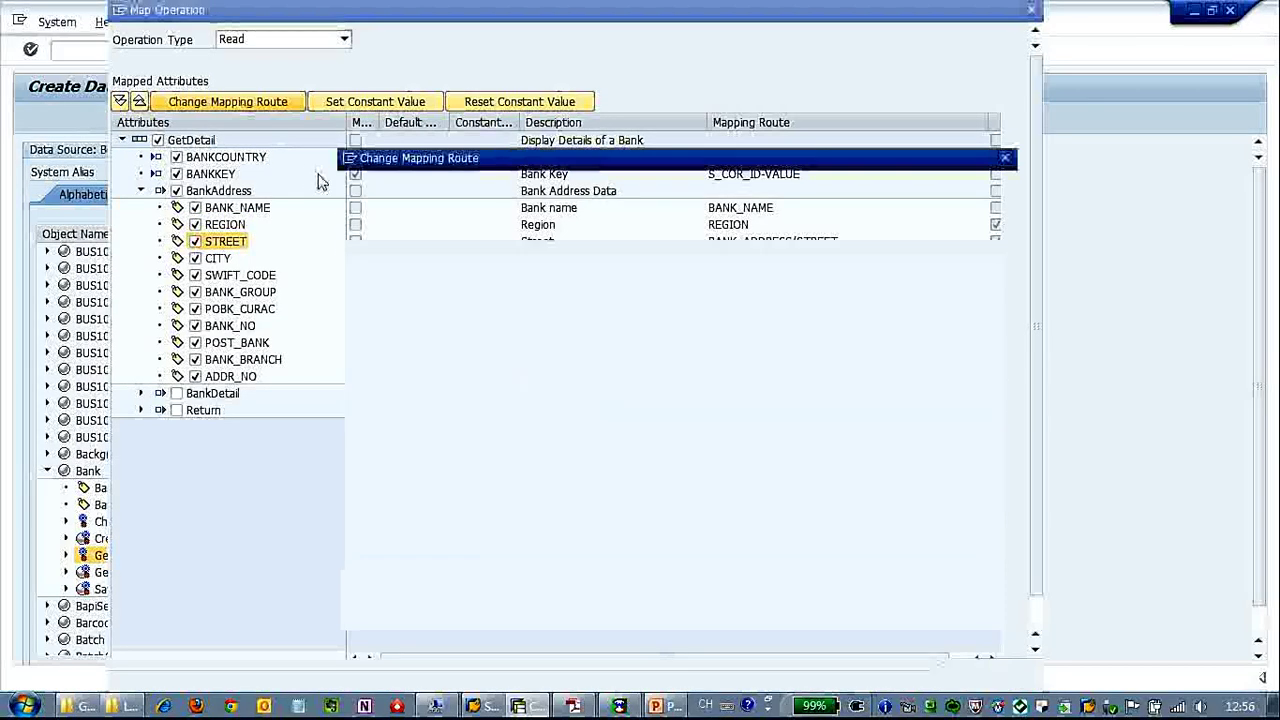
left_click(980, 677)
left_click(218, 258)
left_click(240, 102)
left_click(980, 677)
Route SWIFT_CODE, BANK_GROUP, POBK_CURAC, BANK_NO and POST_BANK under the data model root.
left_click(240, 275)
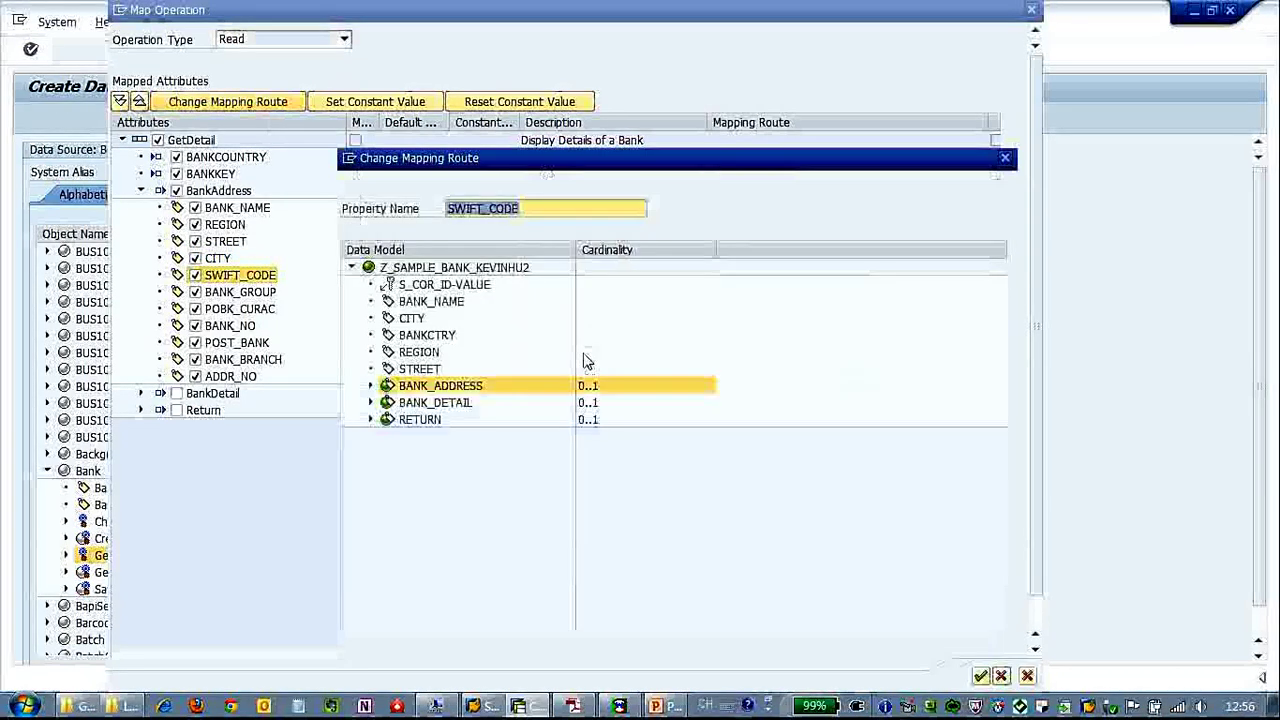
double_click(524, 270)
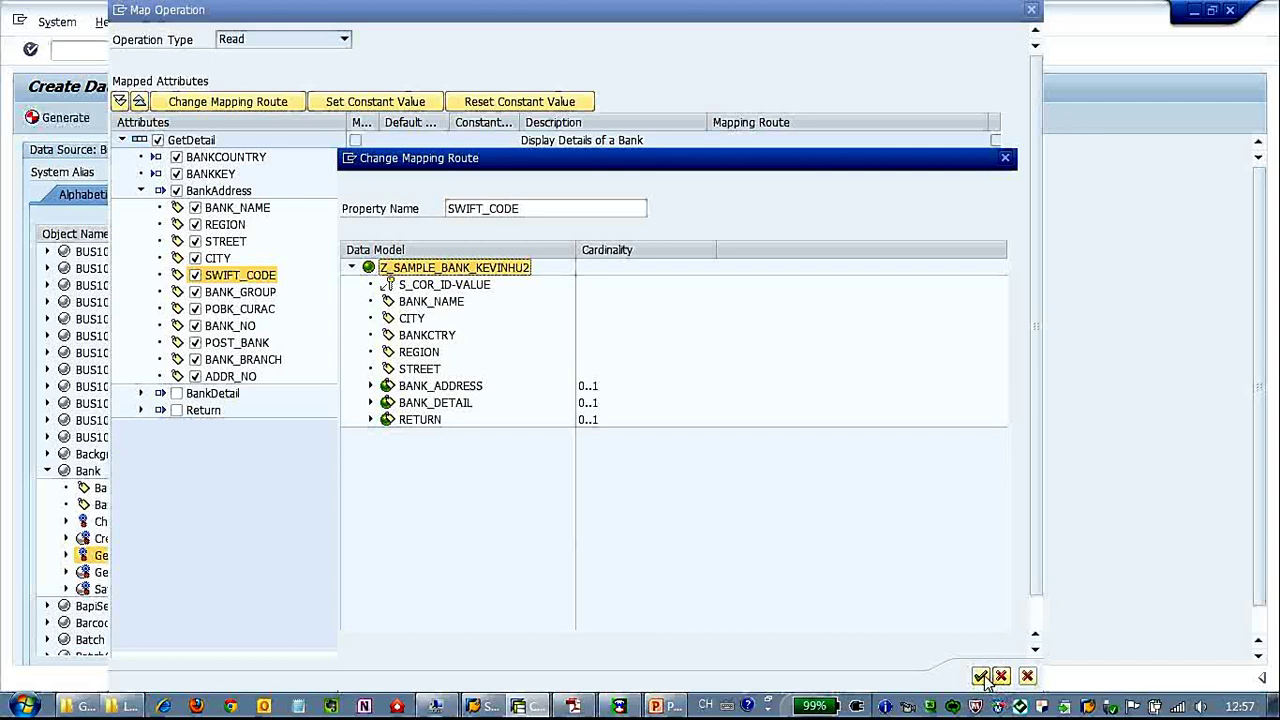
left_click(240, 292)
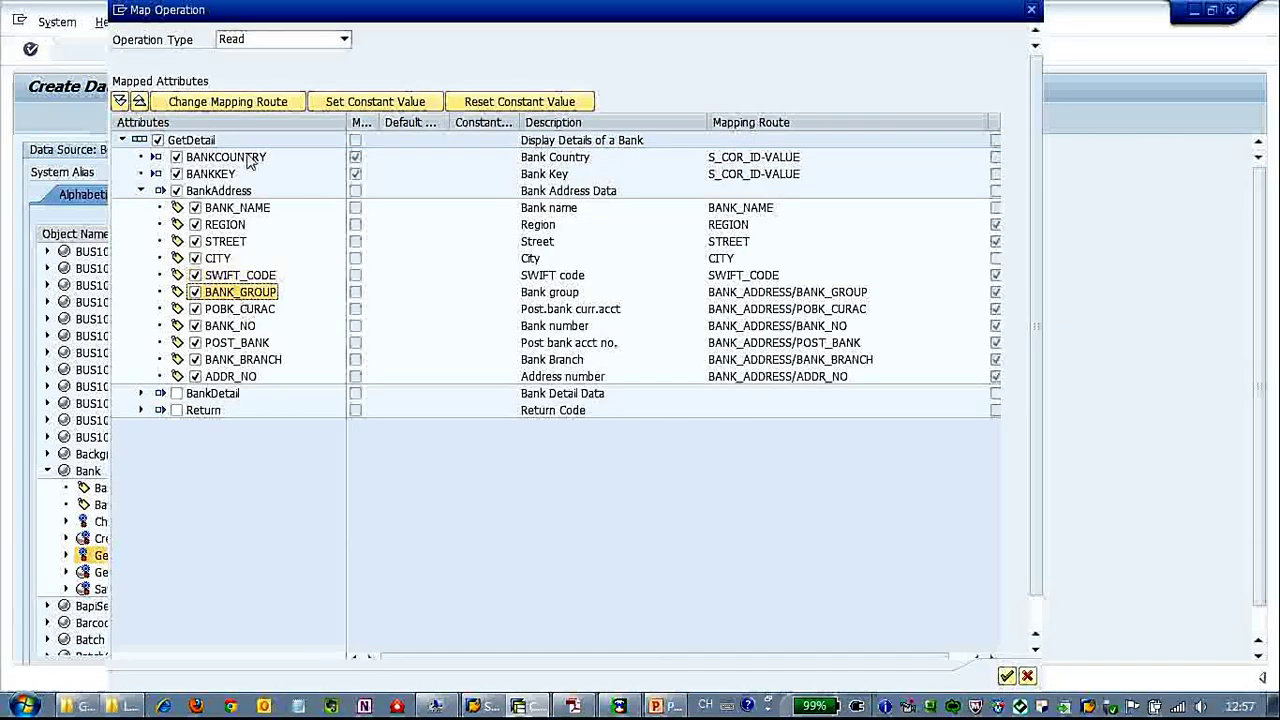
left_click(240, 104)
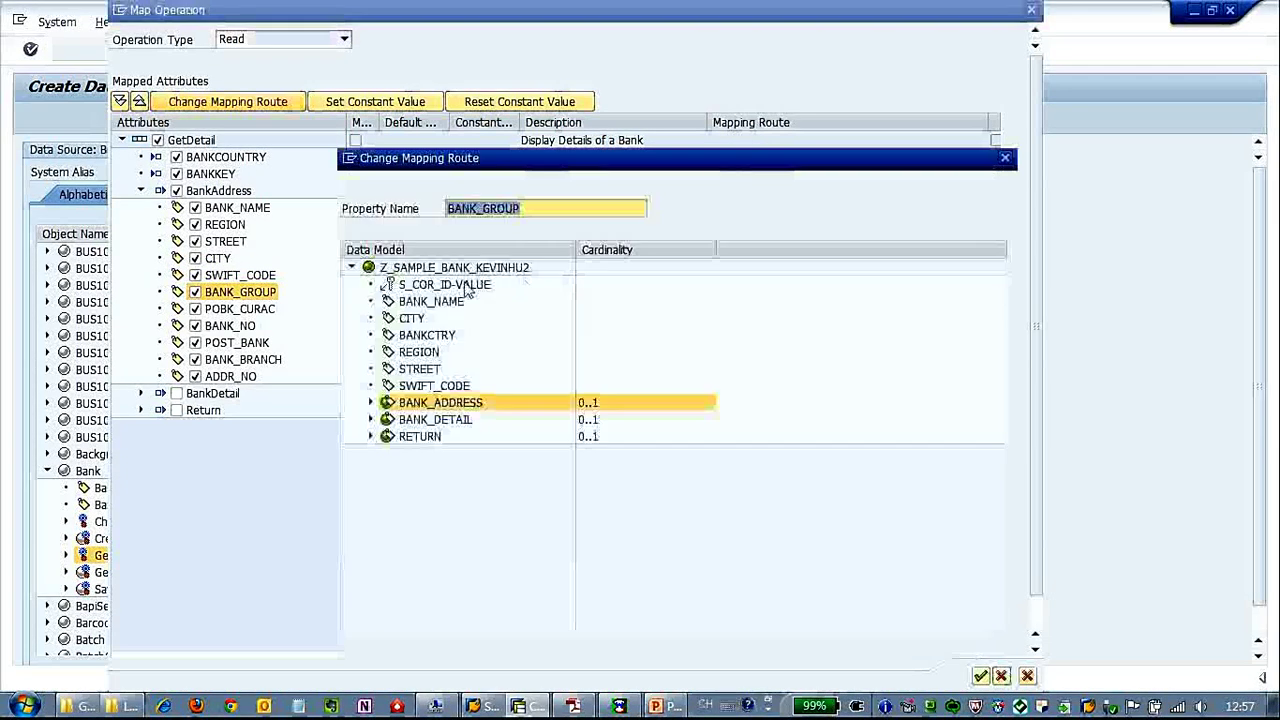
left_click(455, 268)
left_click(980, 676)
left_click(240, 309)
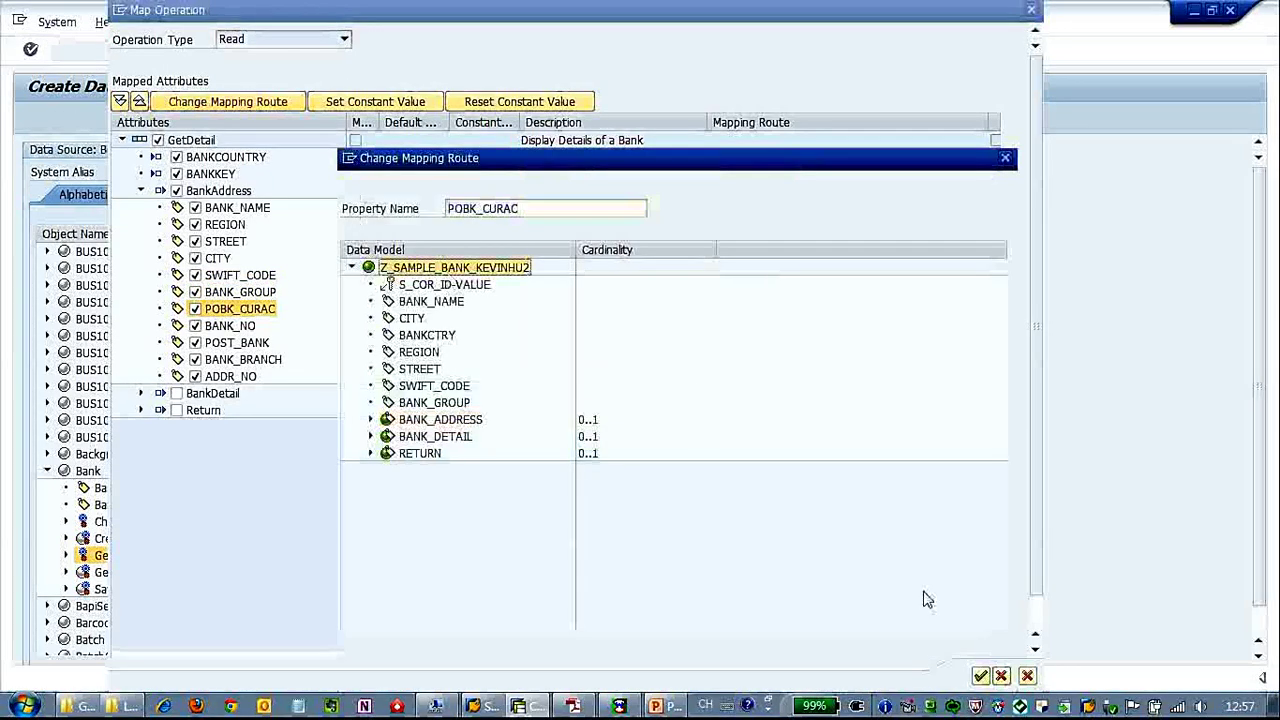
left_click(980, 676)
left_click(230, 326)
left_click(237, 104)
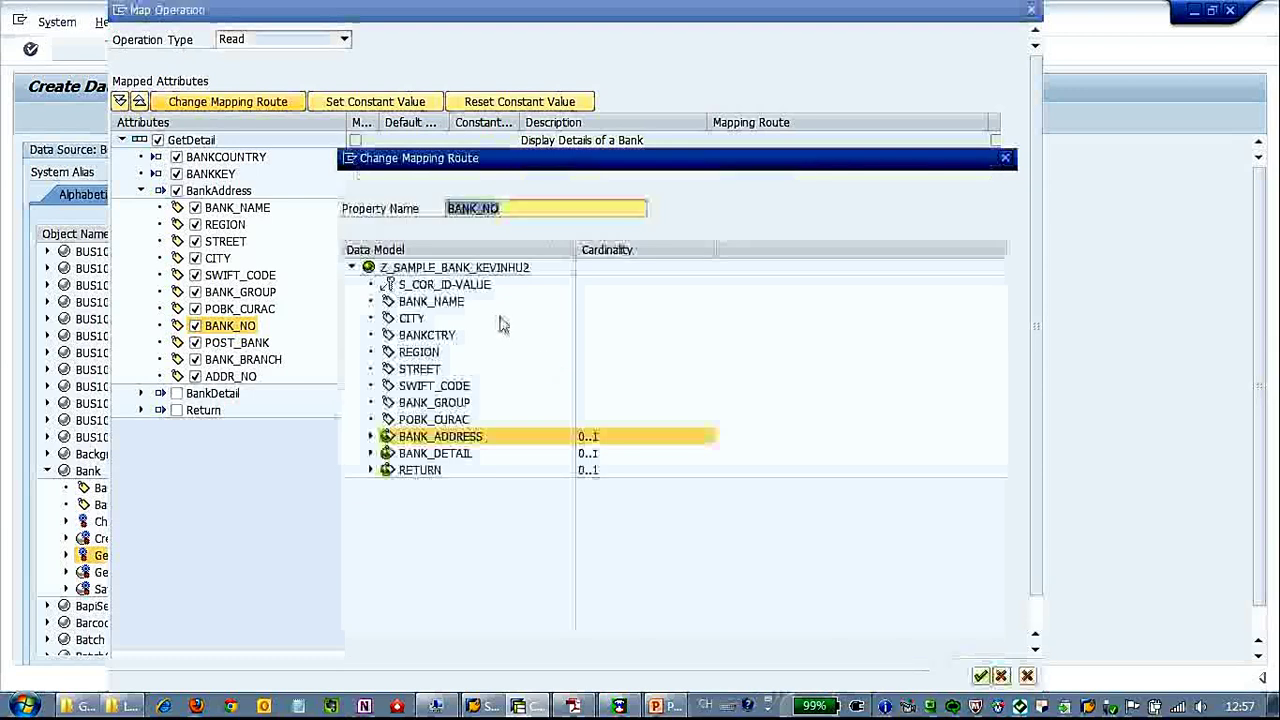
left_click(460, 272)
left_click(980, 676)
left_click(222, 343)
left_click(237, 104)
left_click(460, 268)
left_click(980, 676)
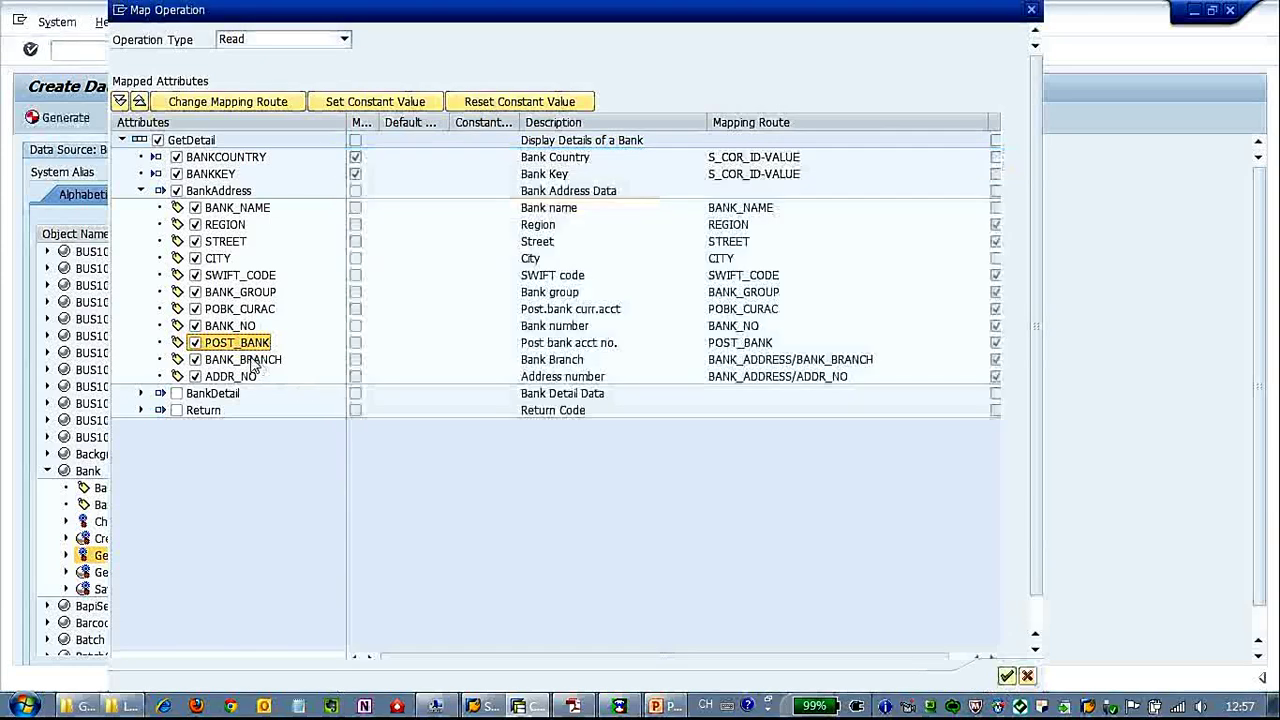
Route BANK_BRANCH and ADDR_NO under the root and accept the READ operation mapping.
left_click(248, 360)
left_click(228, 102)
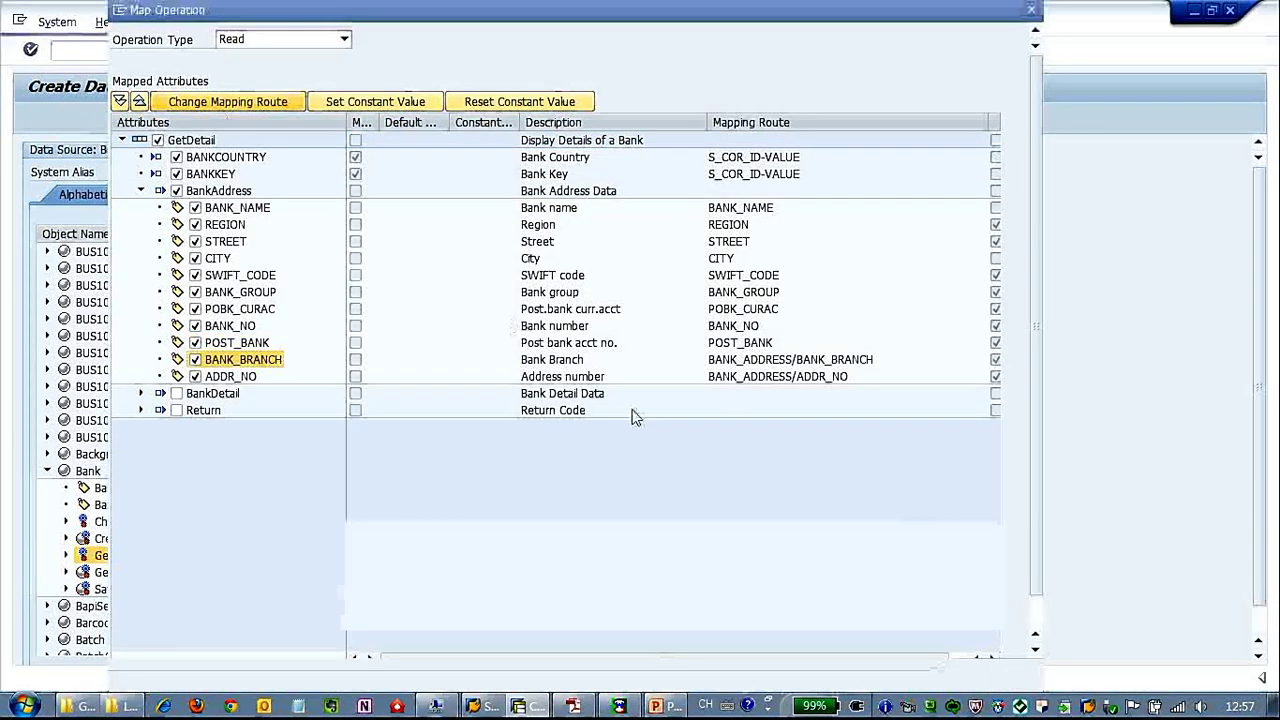
left_click(460, 268)
left_click(980, 676)
left_click(230, 376)
left_click(236, 108)
left_click(450, 268)
left_click(980, 676)
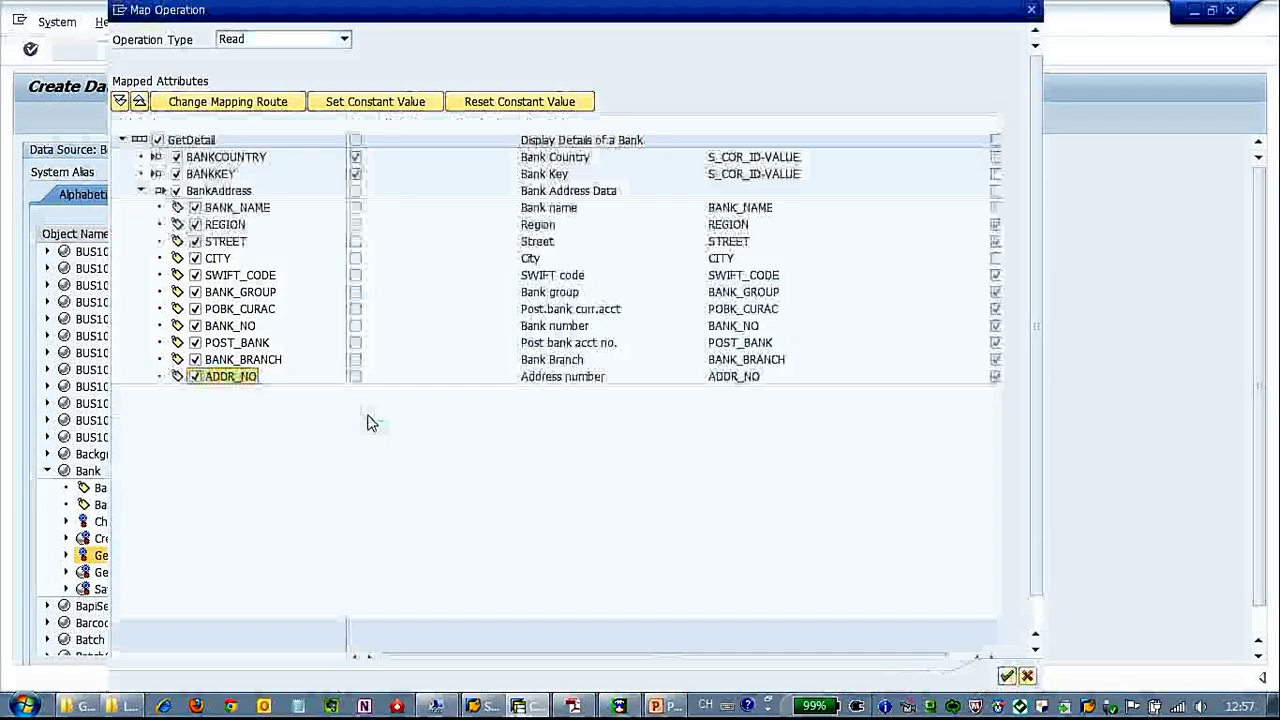
left_click(790, 158)
left_click(790, 175)
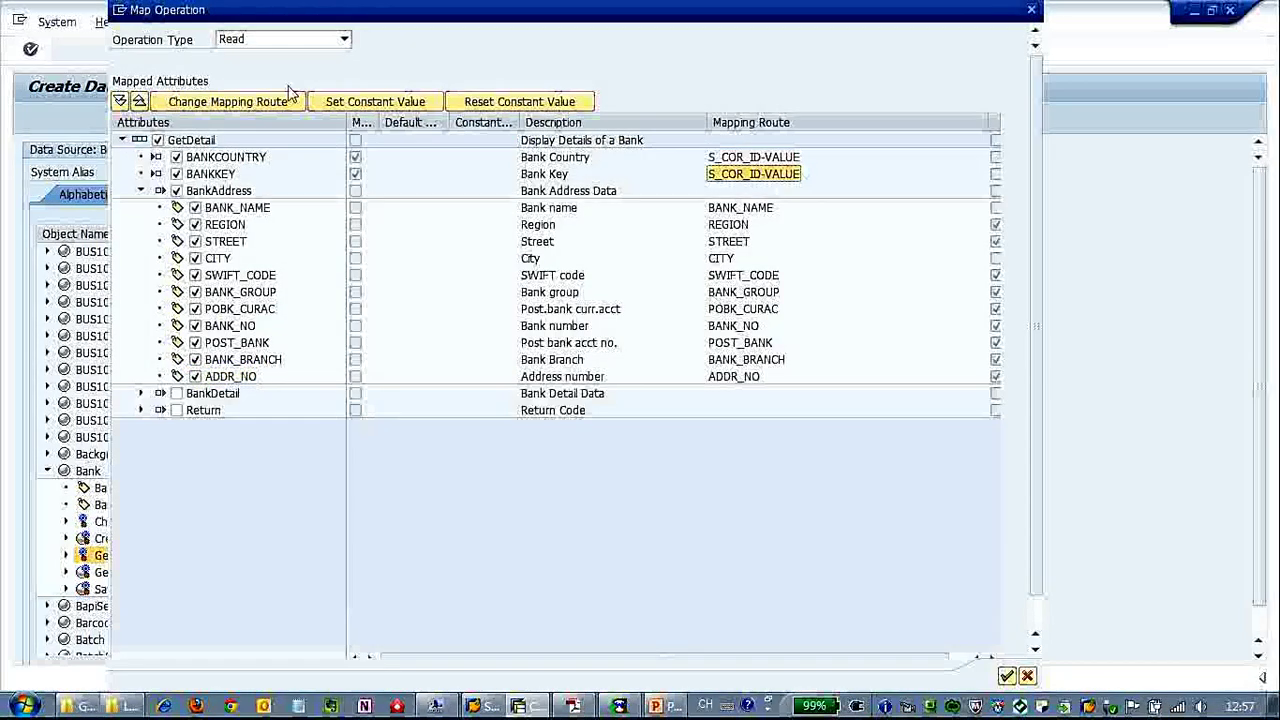
left_click(1006, 676)
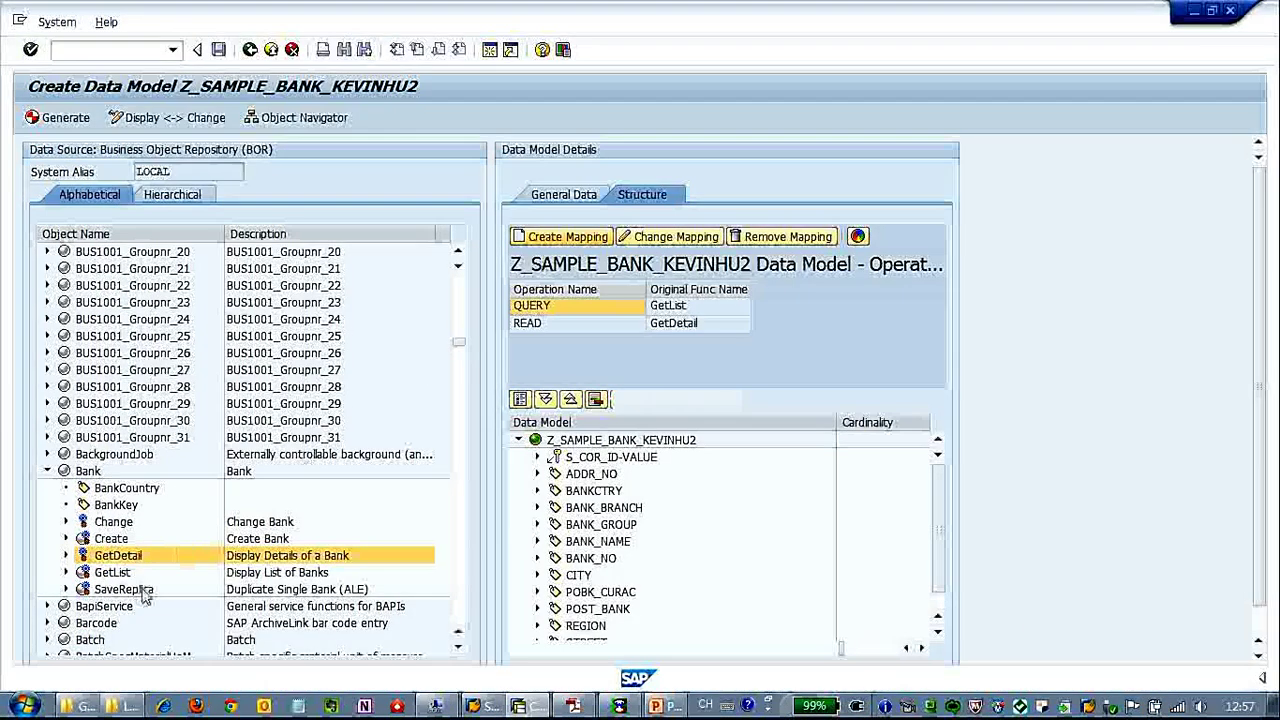
Start mapping the Create Bank function as a Create operation.
left_click(130, 539)
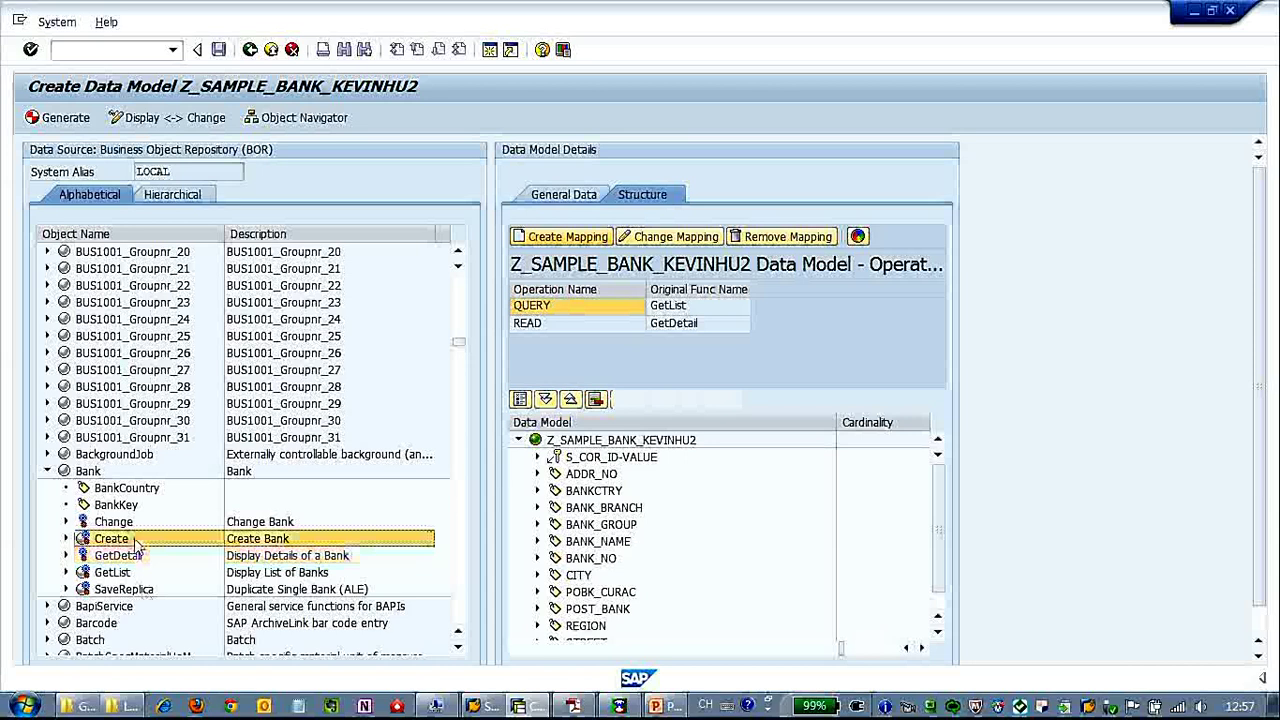
left_click(572, 240)
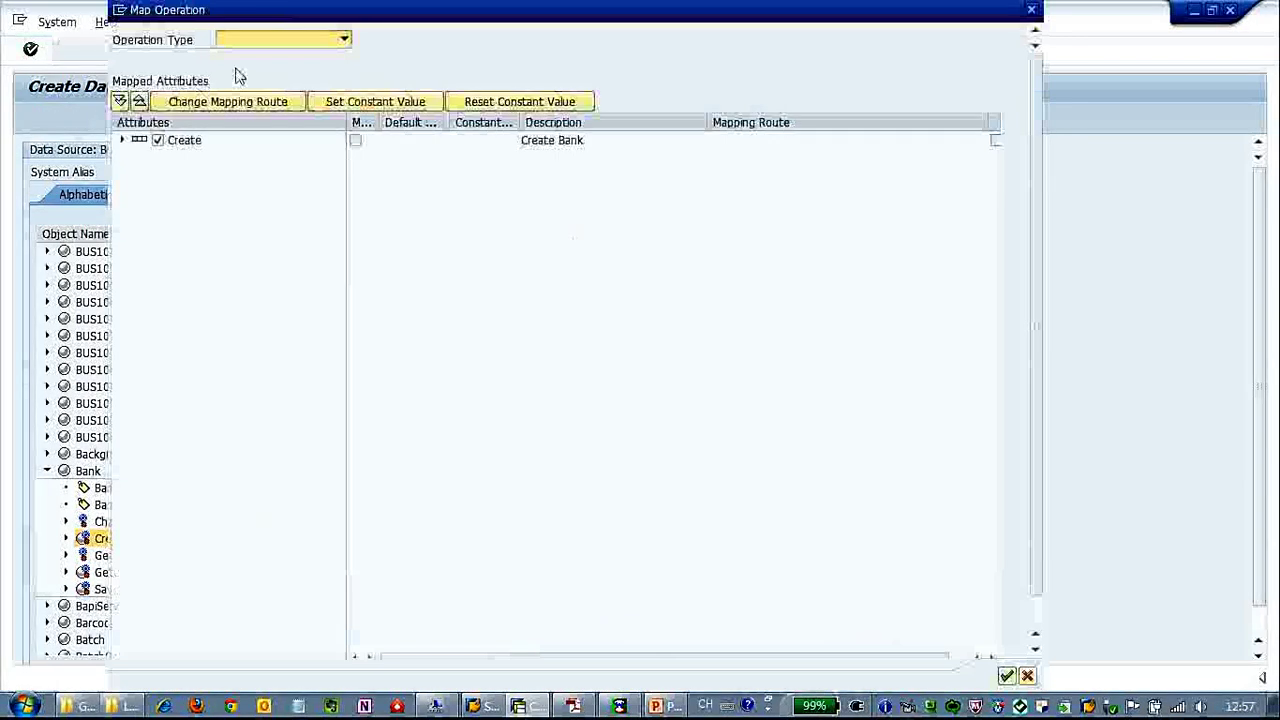
left_click(343, 40)
left_click(329, 54)
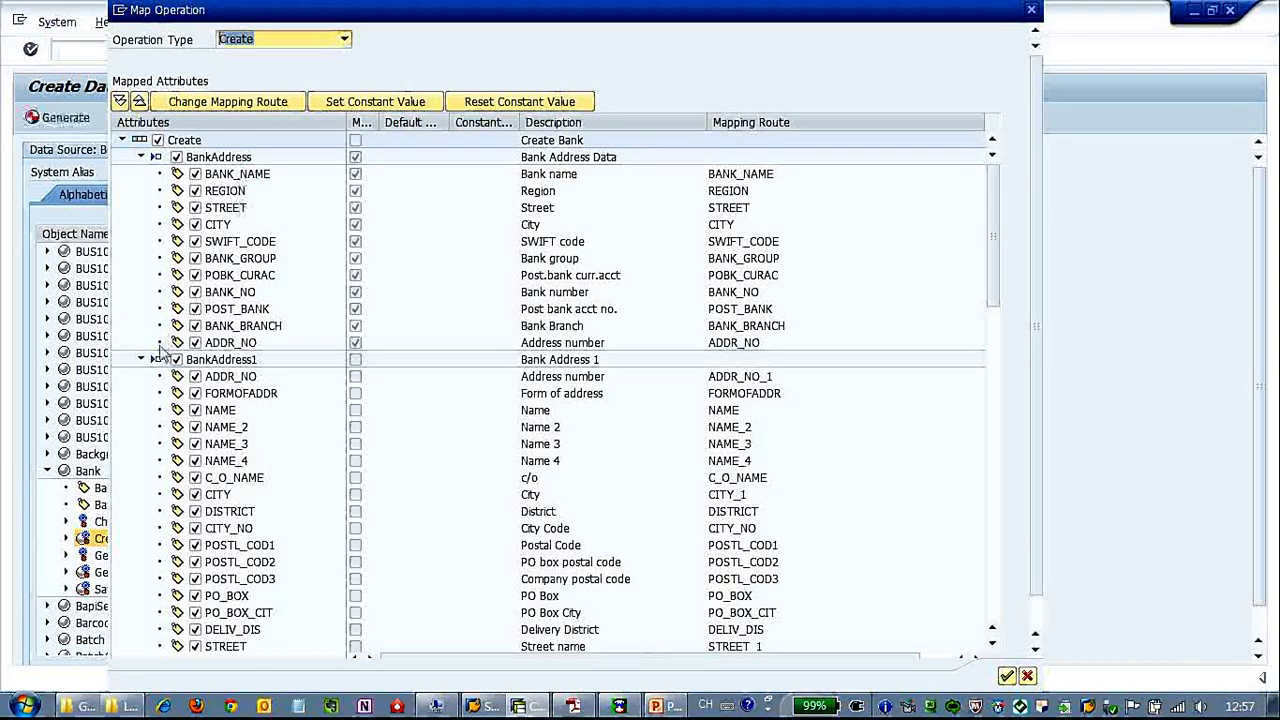
Exclude BankAddress1, BankFormatting, BankMethod, I_XUPDATE, BANKCOUNTRY and BANKKEY from the Create mapping.
left_click(142, 359)
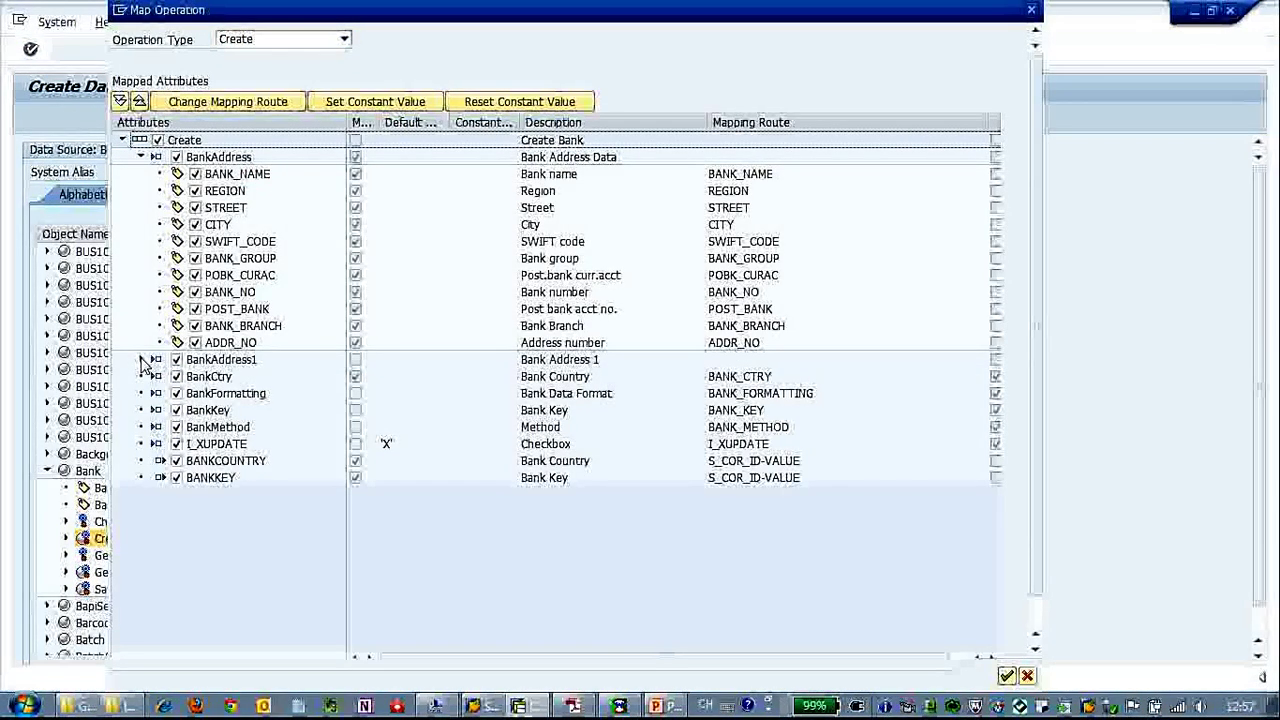
left_click(176, 360)
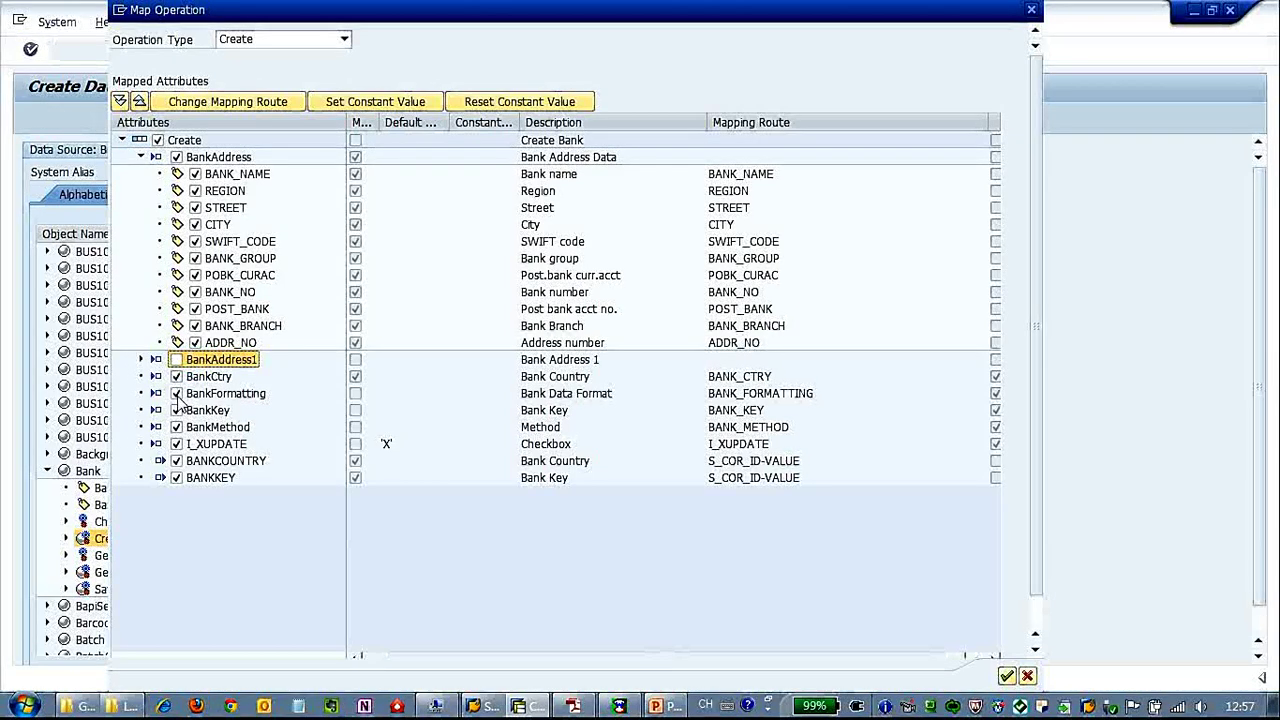
left_click(177, 394)
left_click(177, 427)
left_click(177, 444)
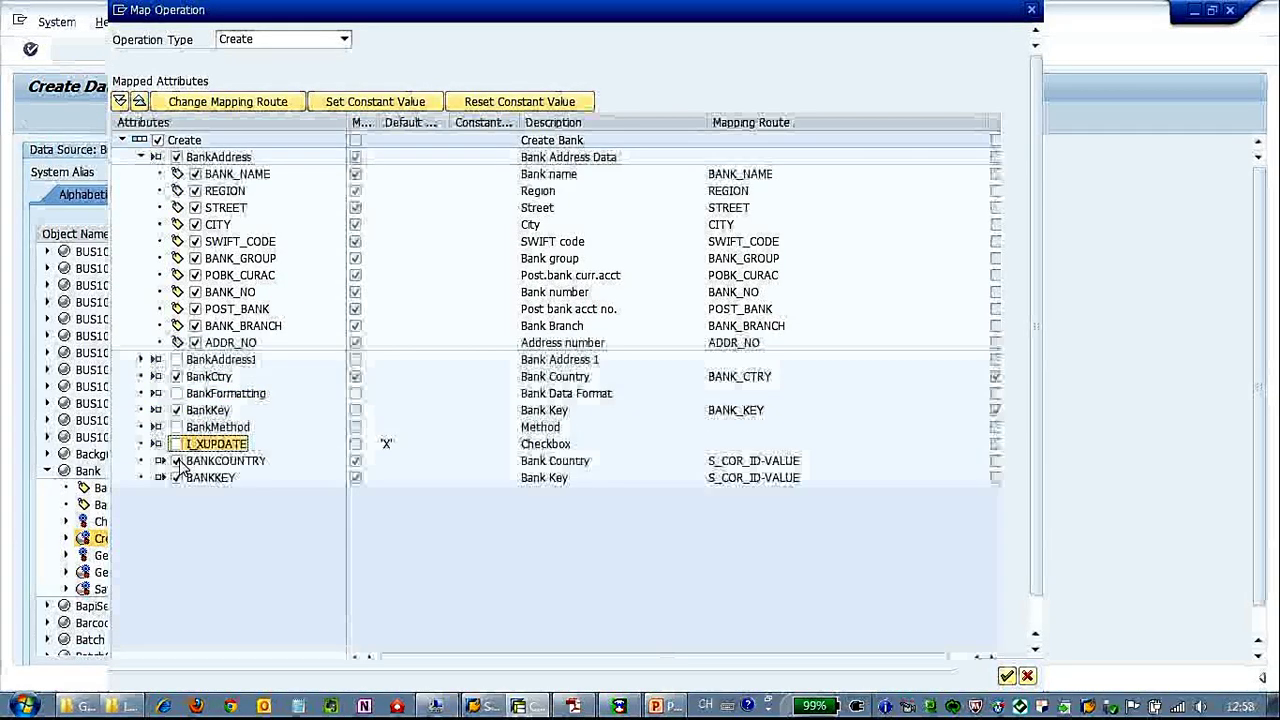
left_click(176, 461)
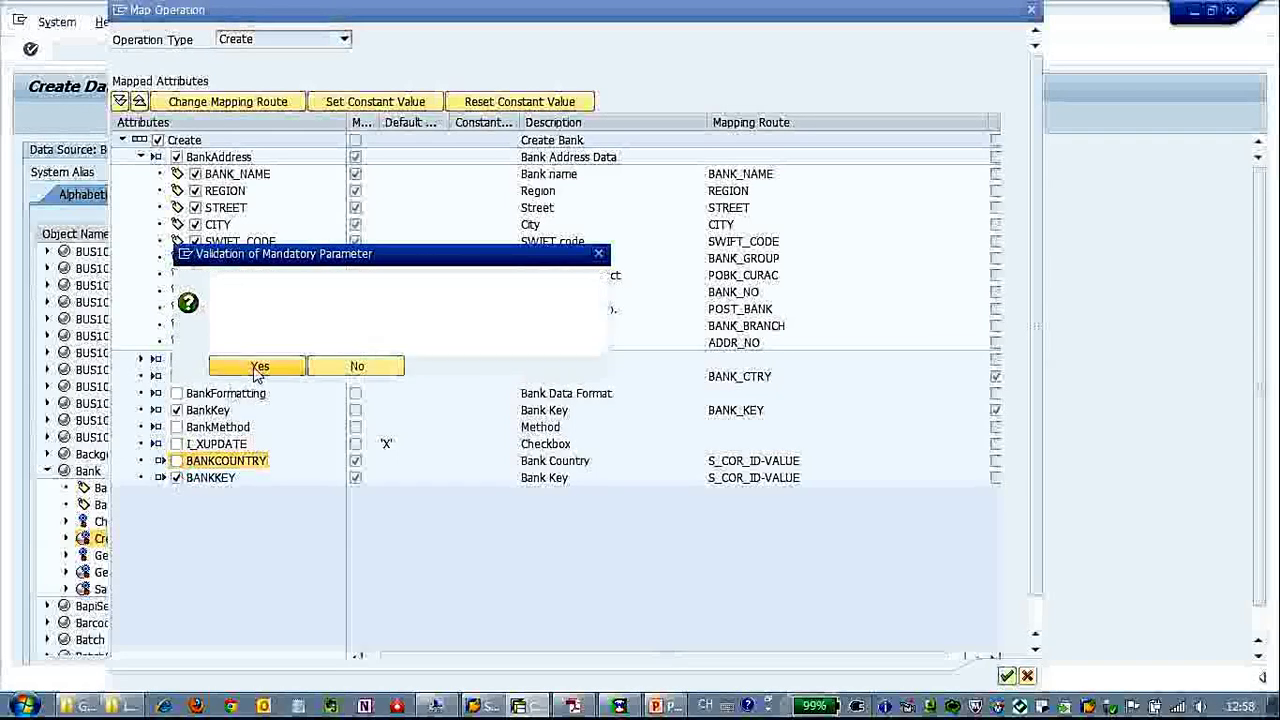
key("Return")
left_click(177, 478)
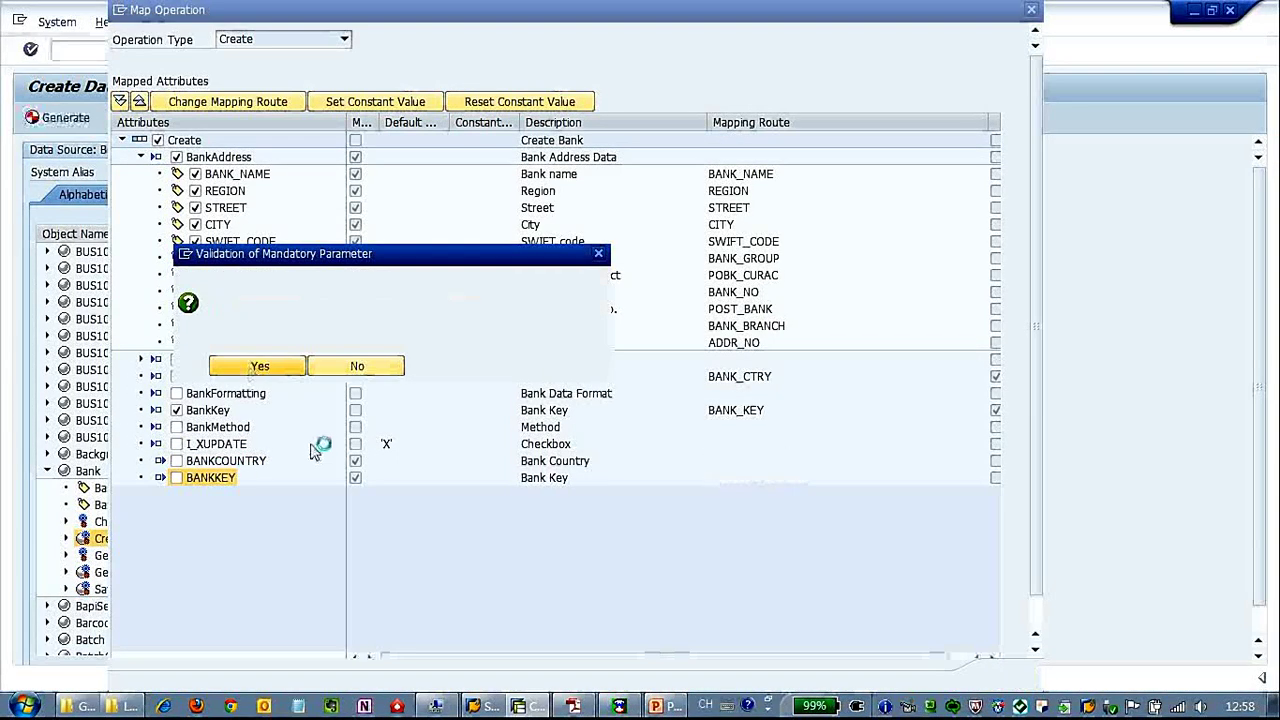
left_click(256, 367)
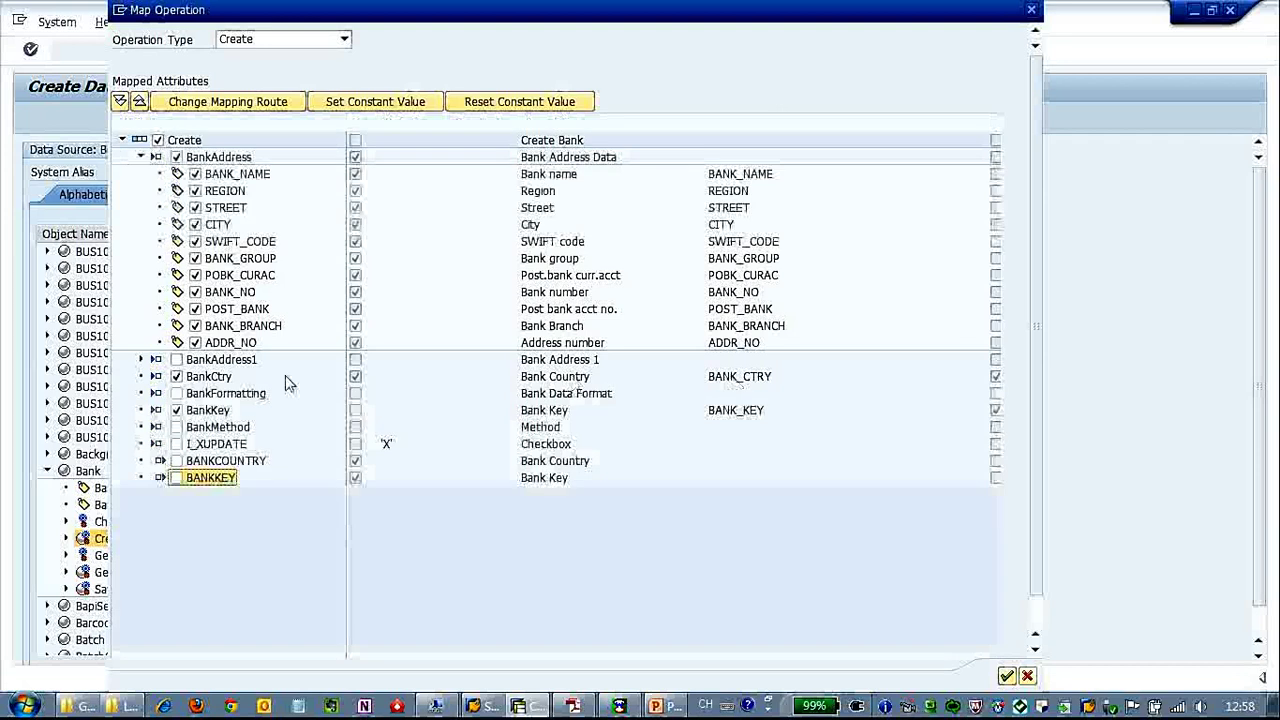
Route both BankCtry and BankKey to S_COR_ID-VALUE.
left_click(208, 376)
left_click(268, 103)
left_click(486, 286)
key("Return")
left_click(208, 410)
left_click(226, 102)
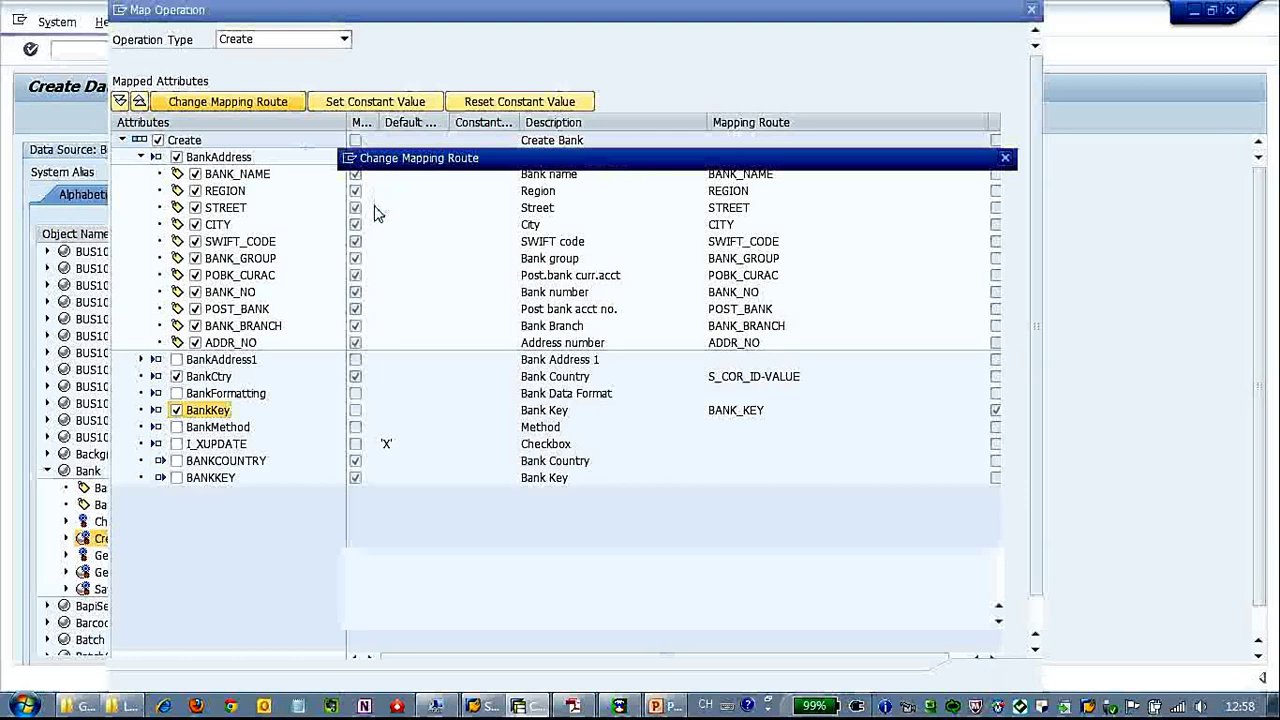
left_click(445, 285)
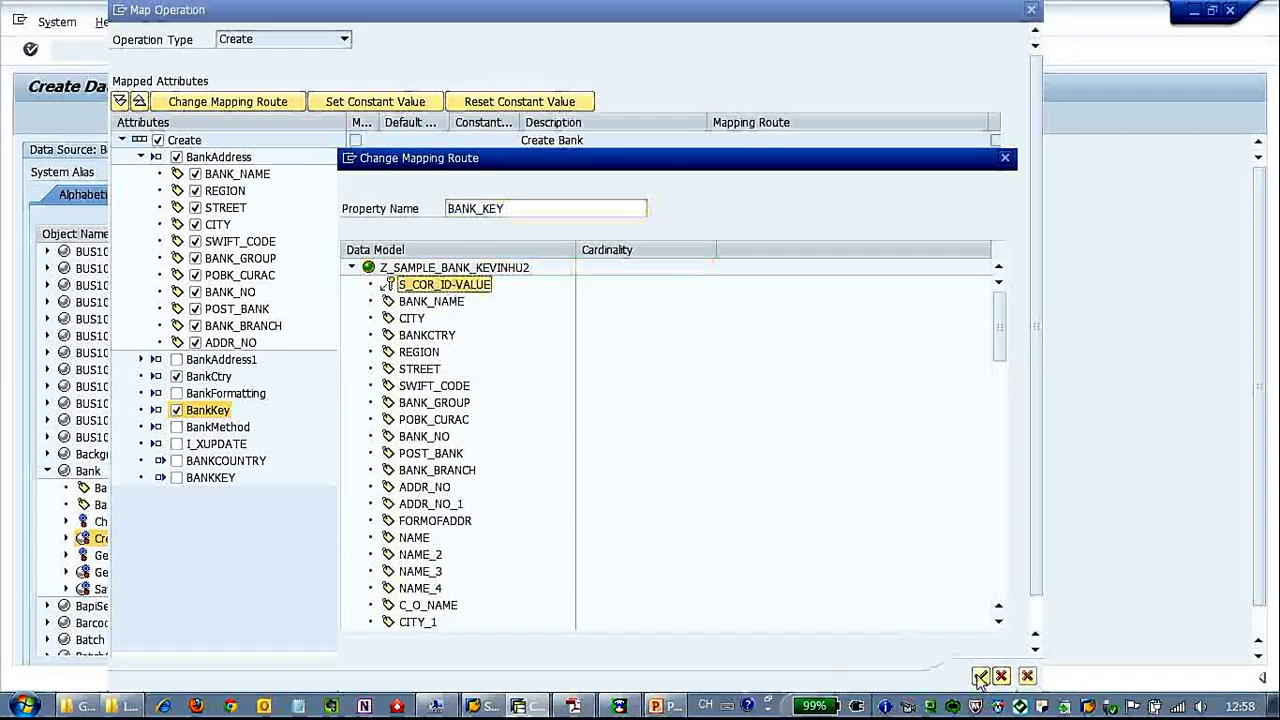
key("Return")
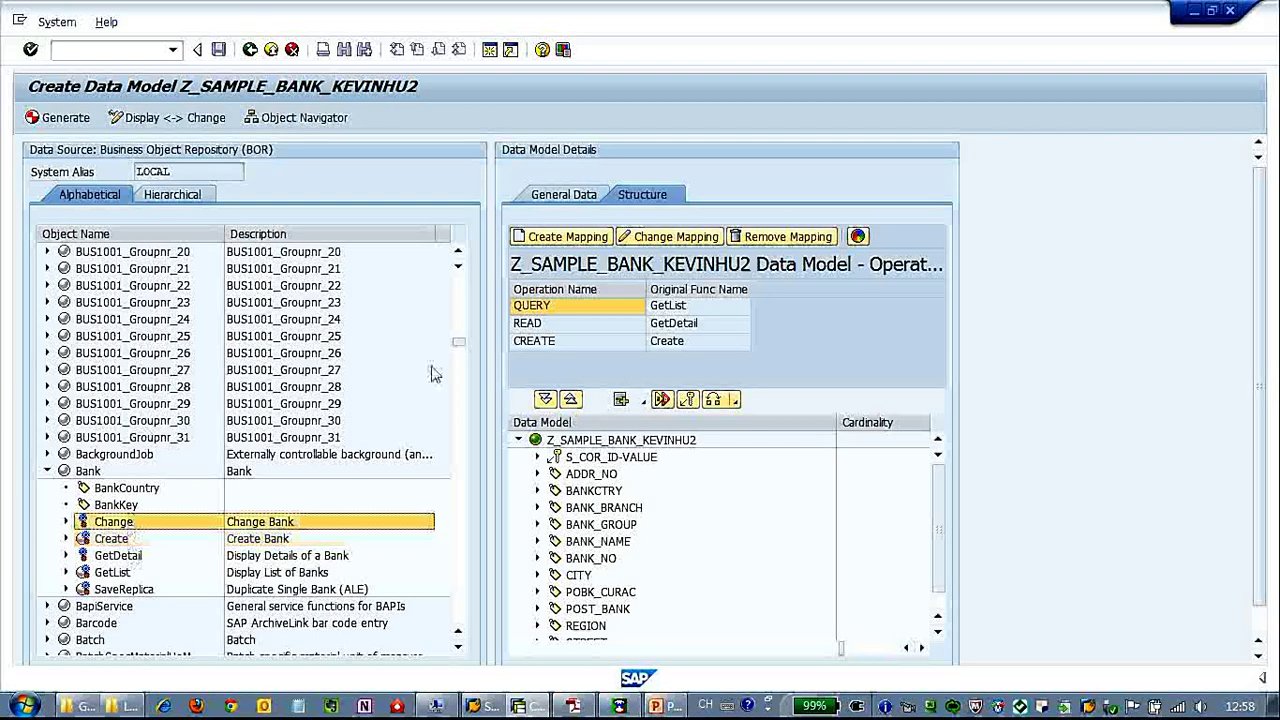
Map the Change Bank function as an Update operation and collapse its address and detail structures.
left_click(604, 236)
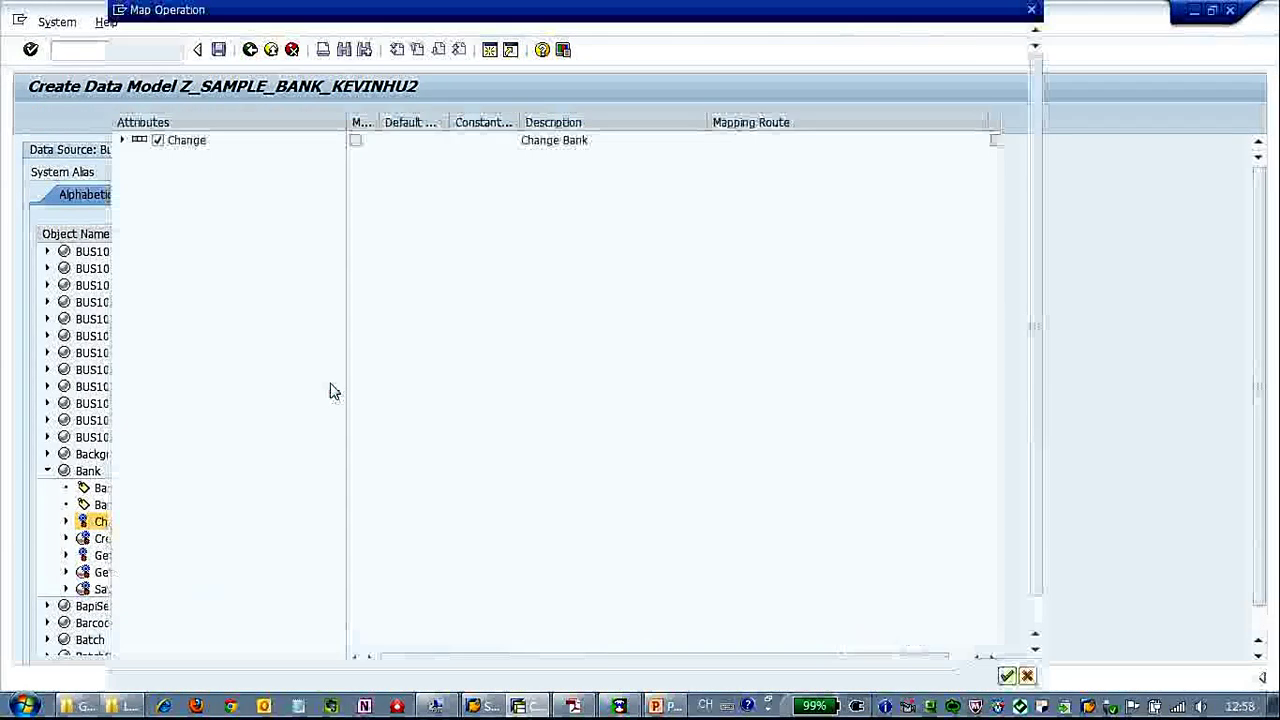
left_click(344, 39)
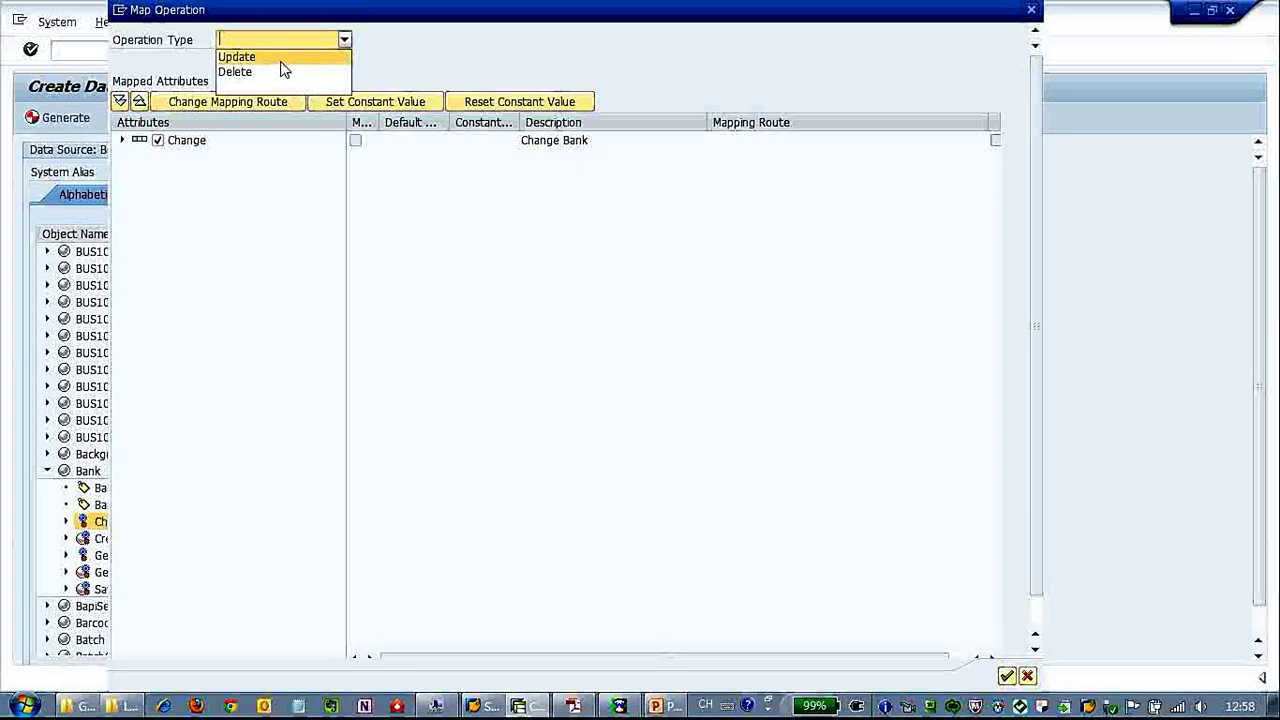
left_click(282, 60)
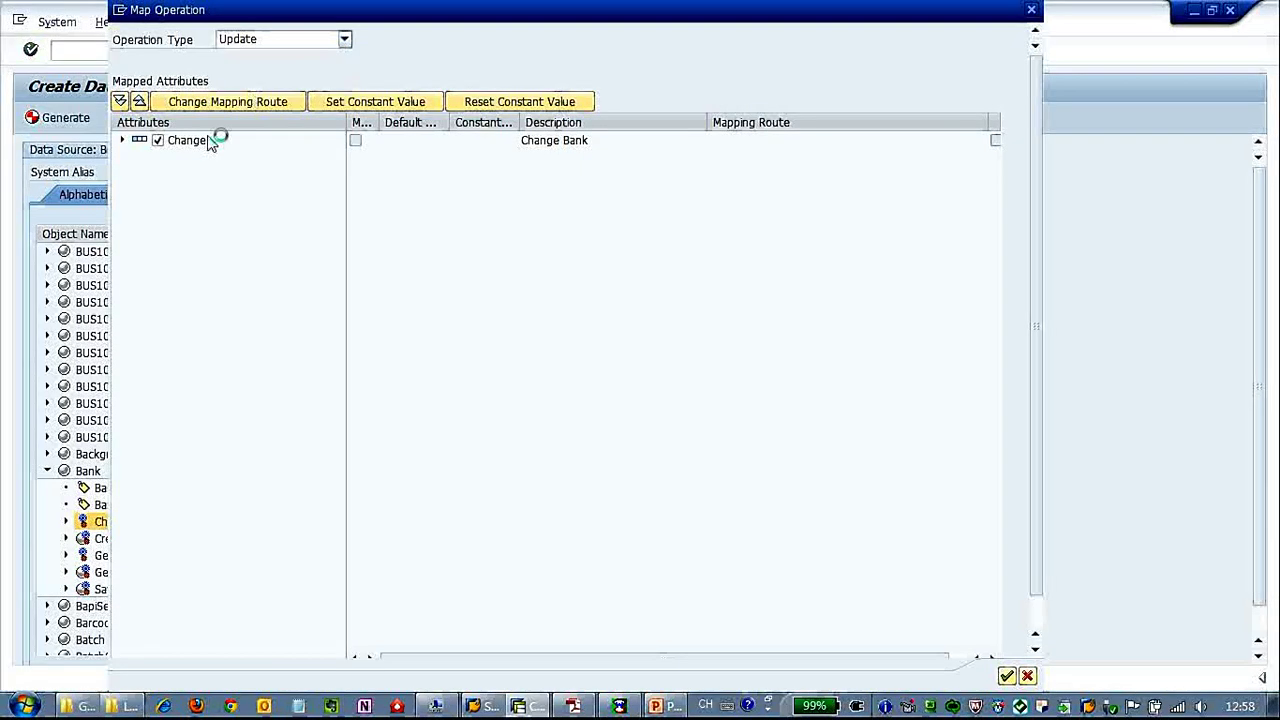
left_click(124, 142)
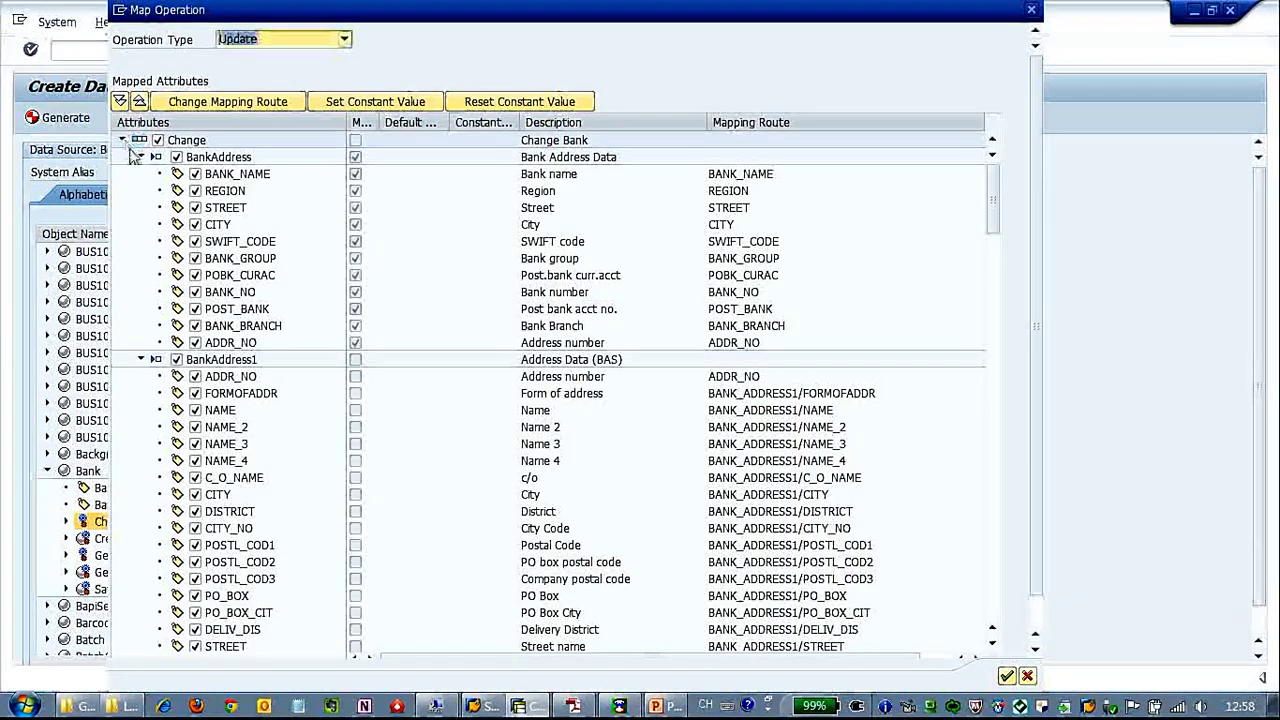
left_click(155, 158)
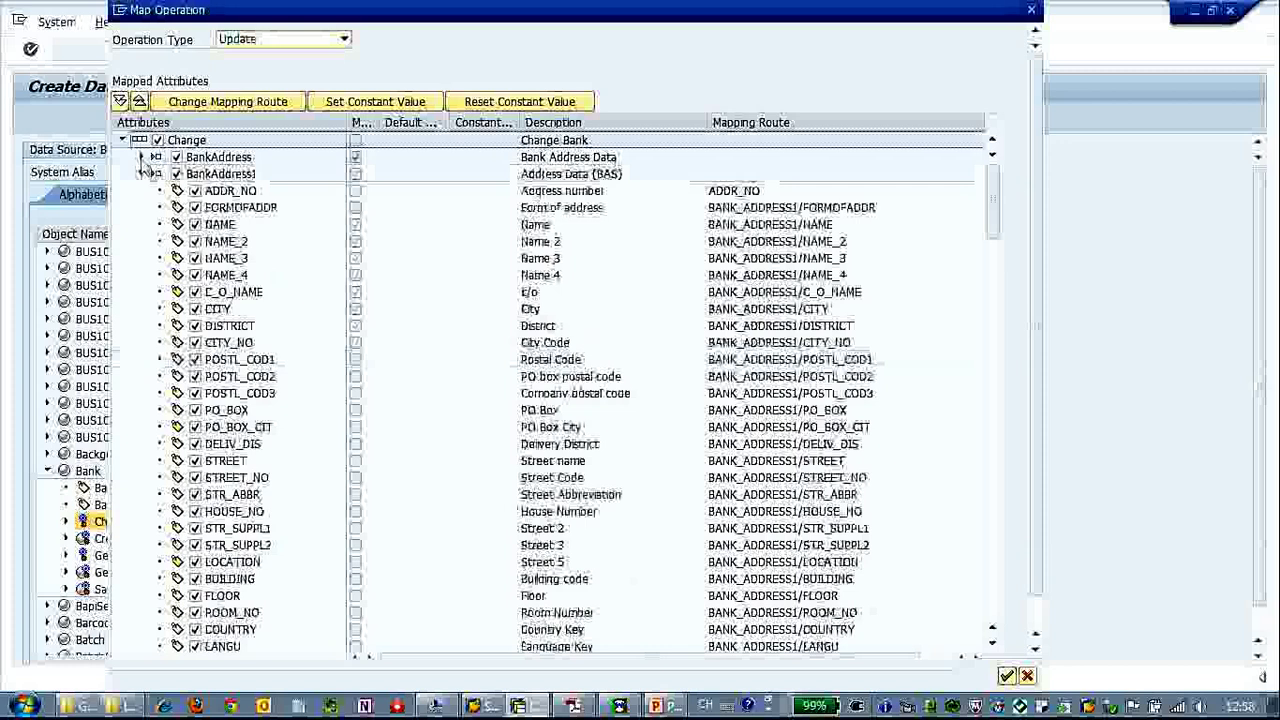
left_click(141, 158)
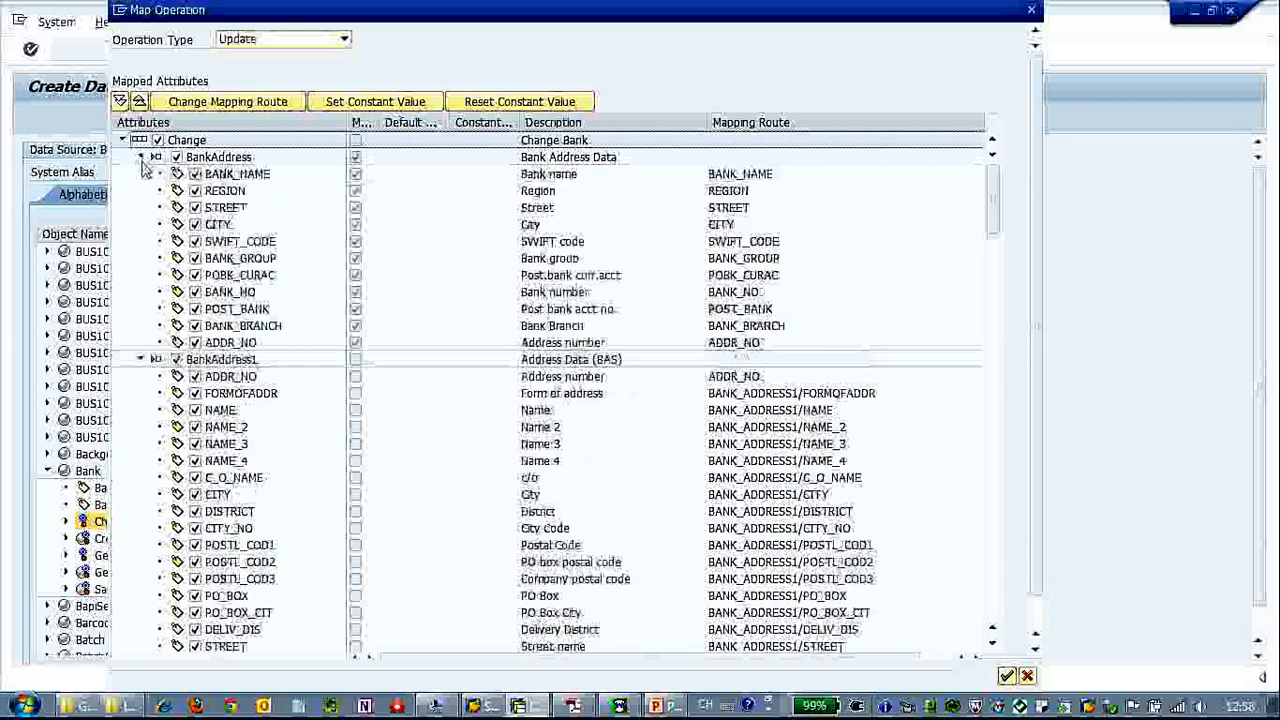
left_click(141, 359)
left_click(141, 376)
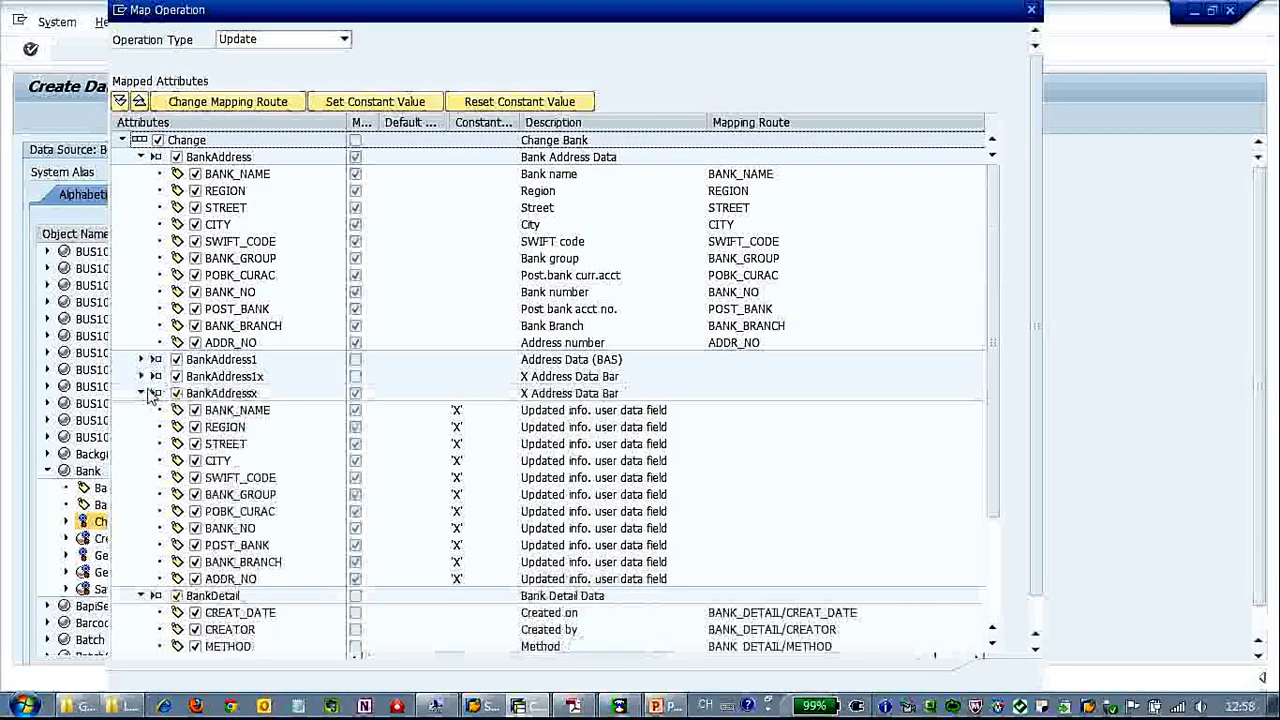
left_click(141, 393)
left_click(141, 410)
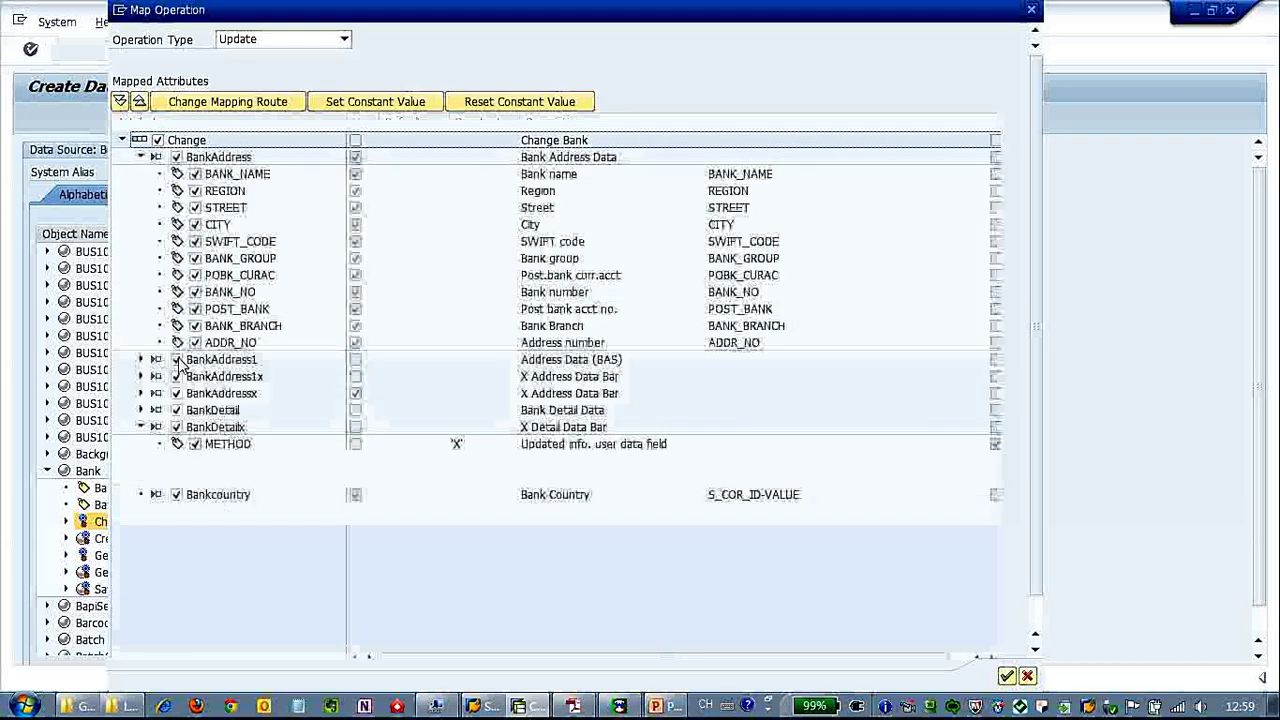
Exclude BankAddress1, BankAddress1x, BankDetail and BankDetailx from the Update mapping.
left_click(177, 360)
left_click(177, 377)
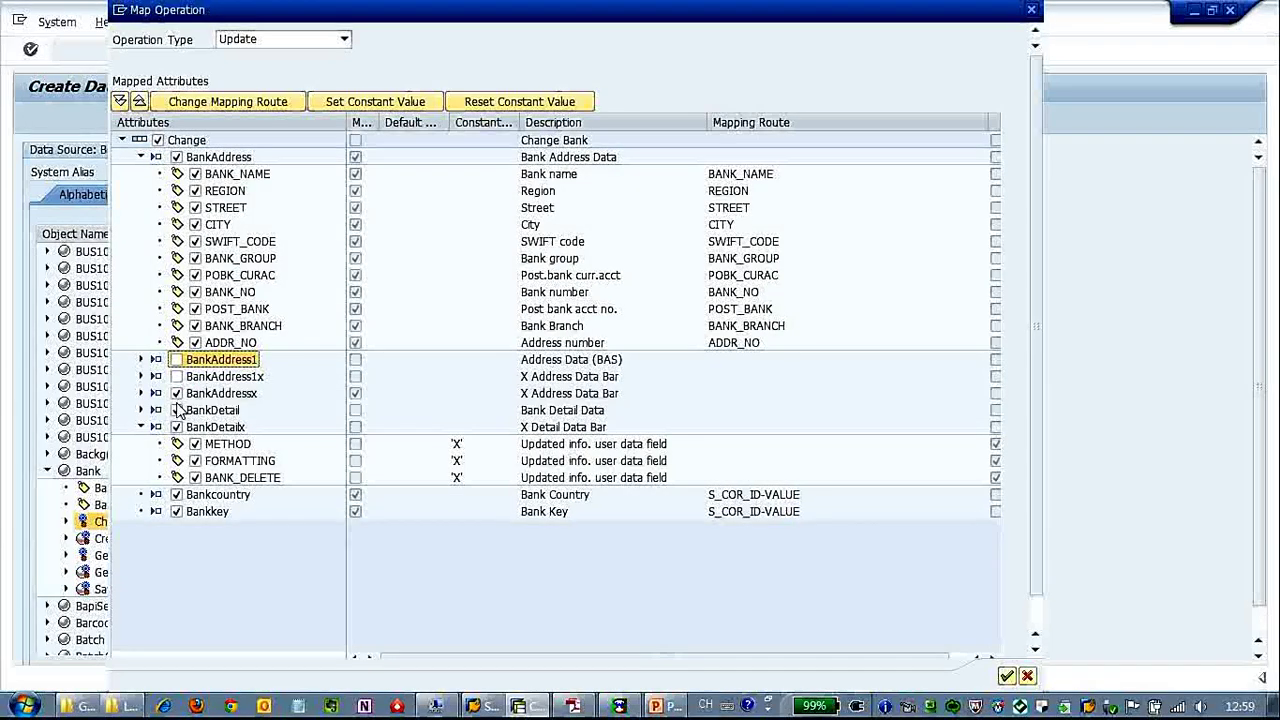
left_click(177, 410)
left_click(177, 427)
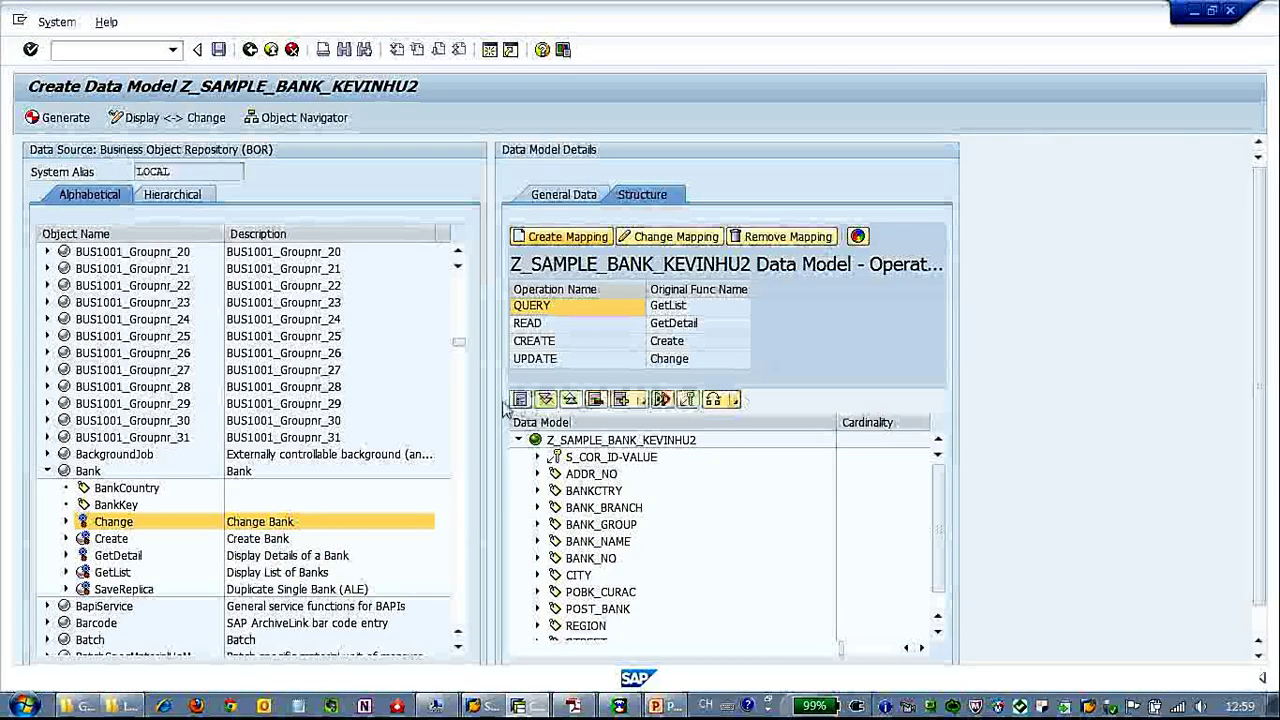
Generate the bank data model, saving its _0001_PS and _0001_DC meta models, then go to Object Navigator.
left_click(72, 121)
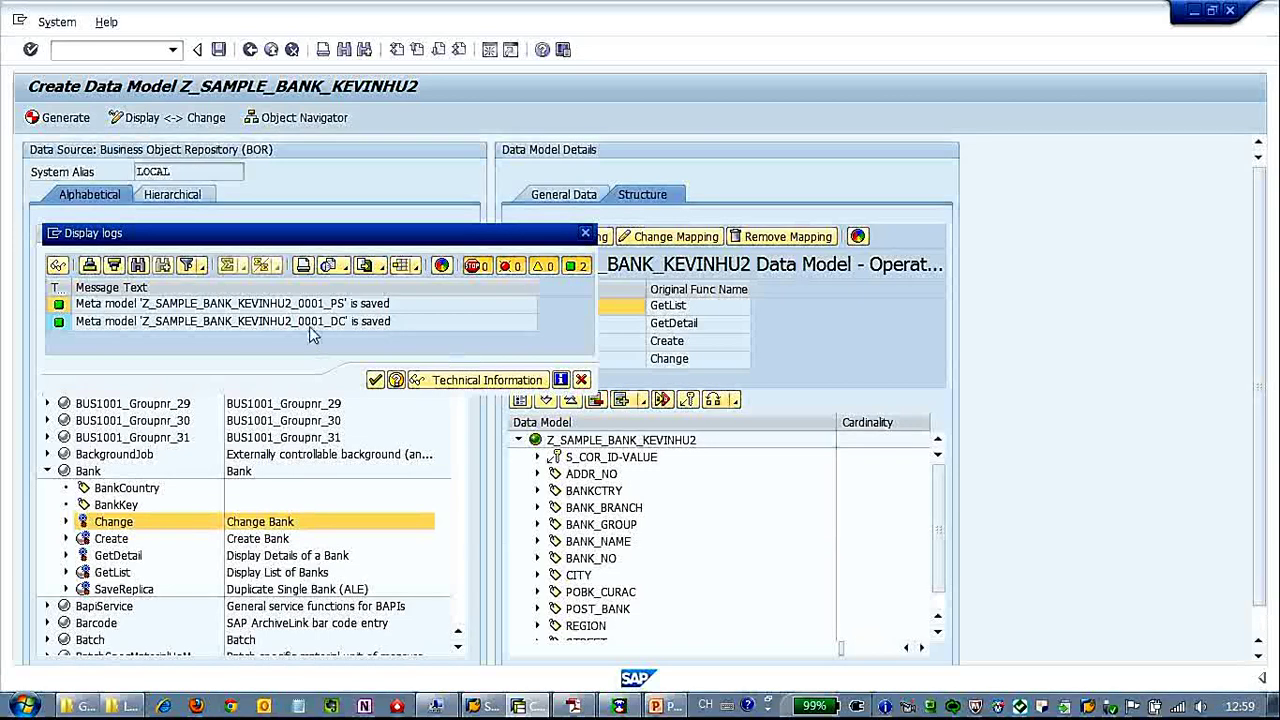
left_click(377, 382)
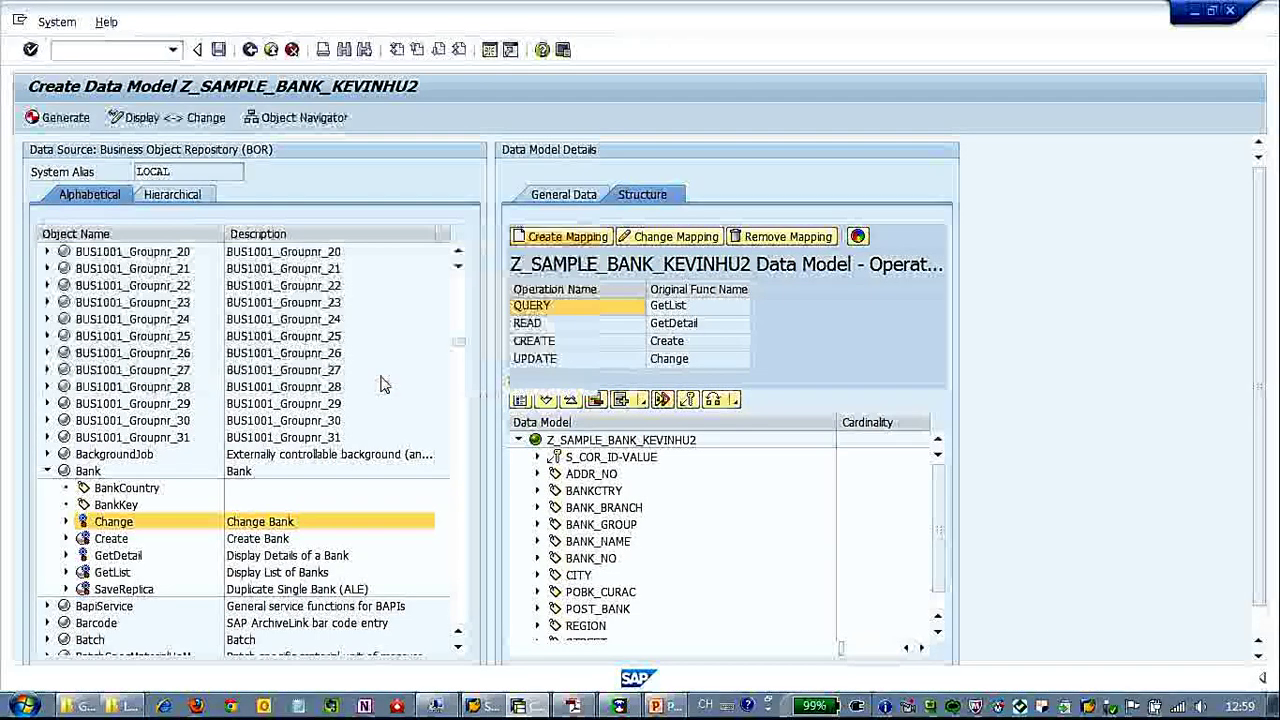
left_click(296, 119)
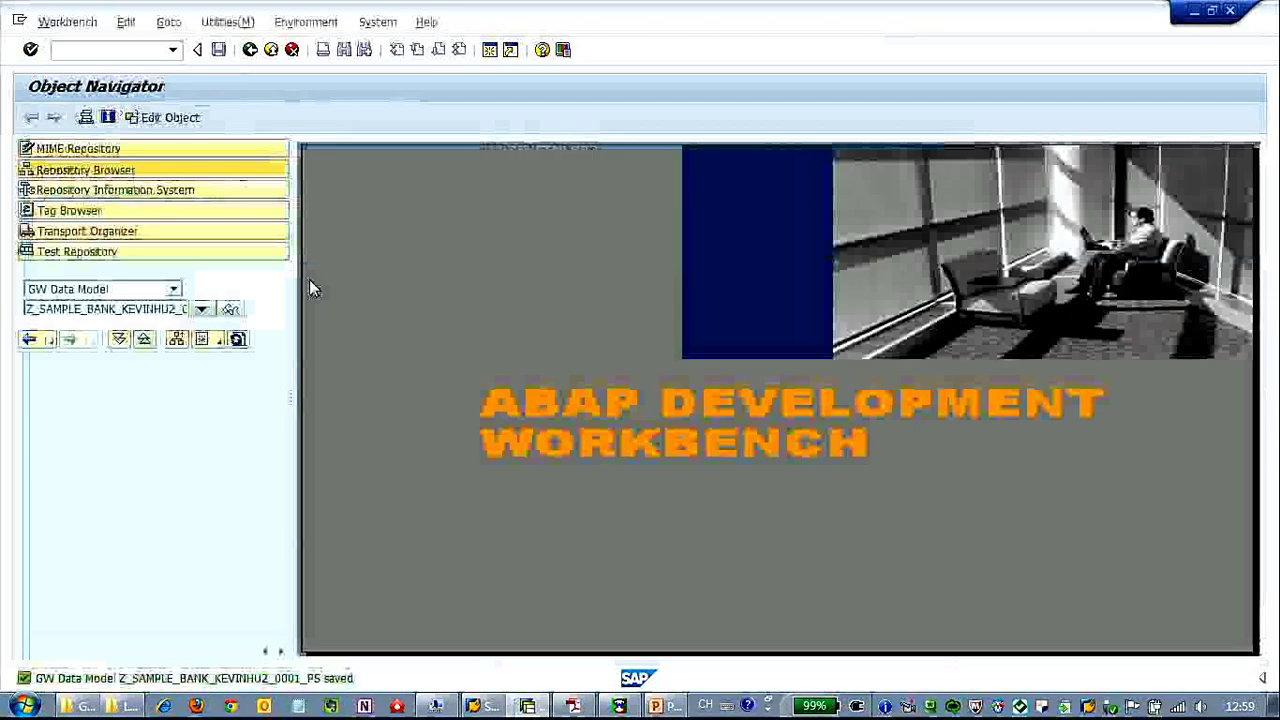
Set object type GW Consumption Model and correct the name to Z_BANK_SVC_KEVINHU2.
left_click(175, 291)
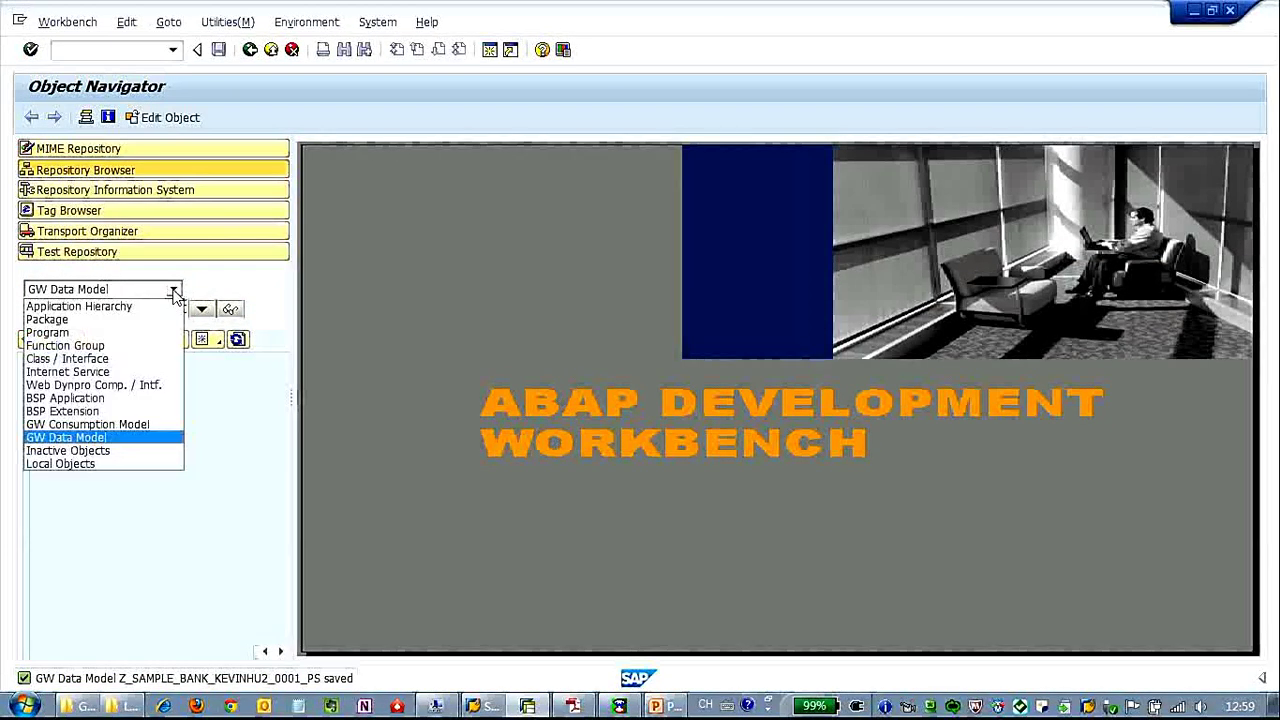
left_click(108, 426)
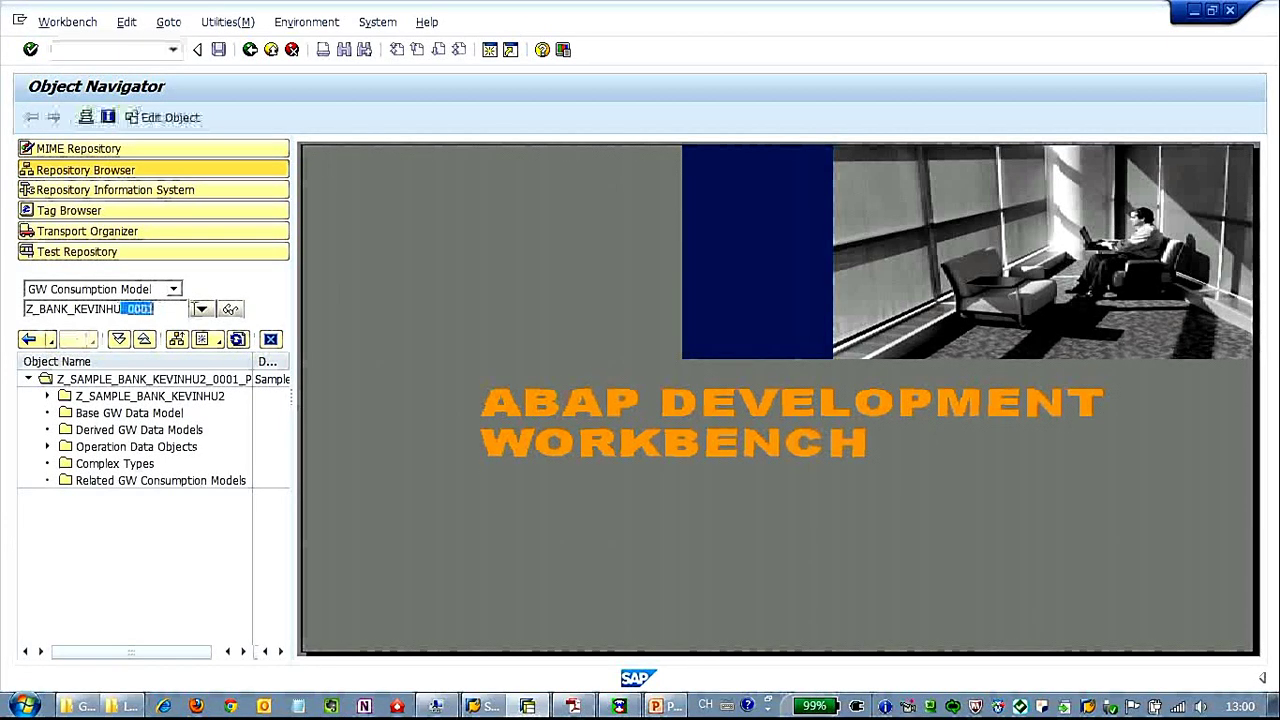
type("2")
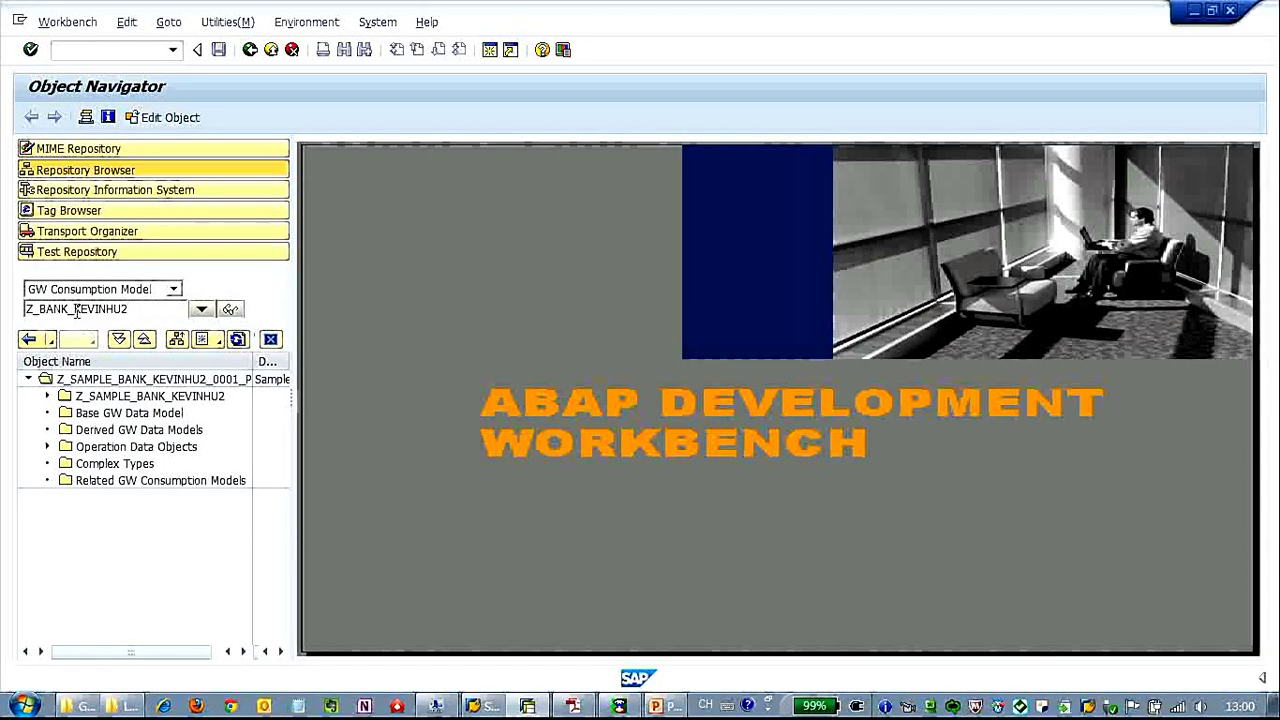
type("VR")
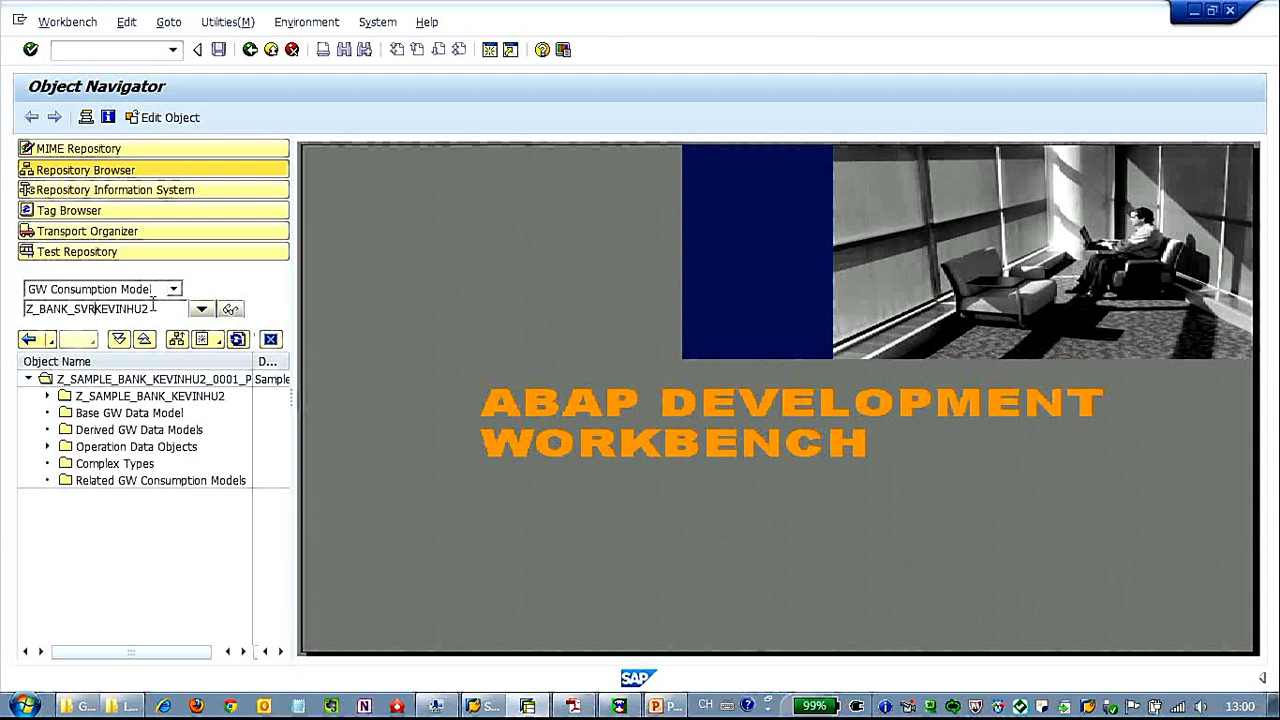
key("BackSpace")
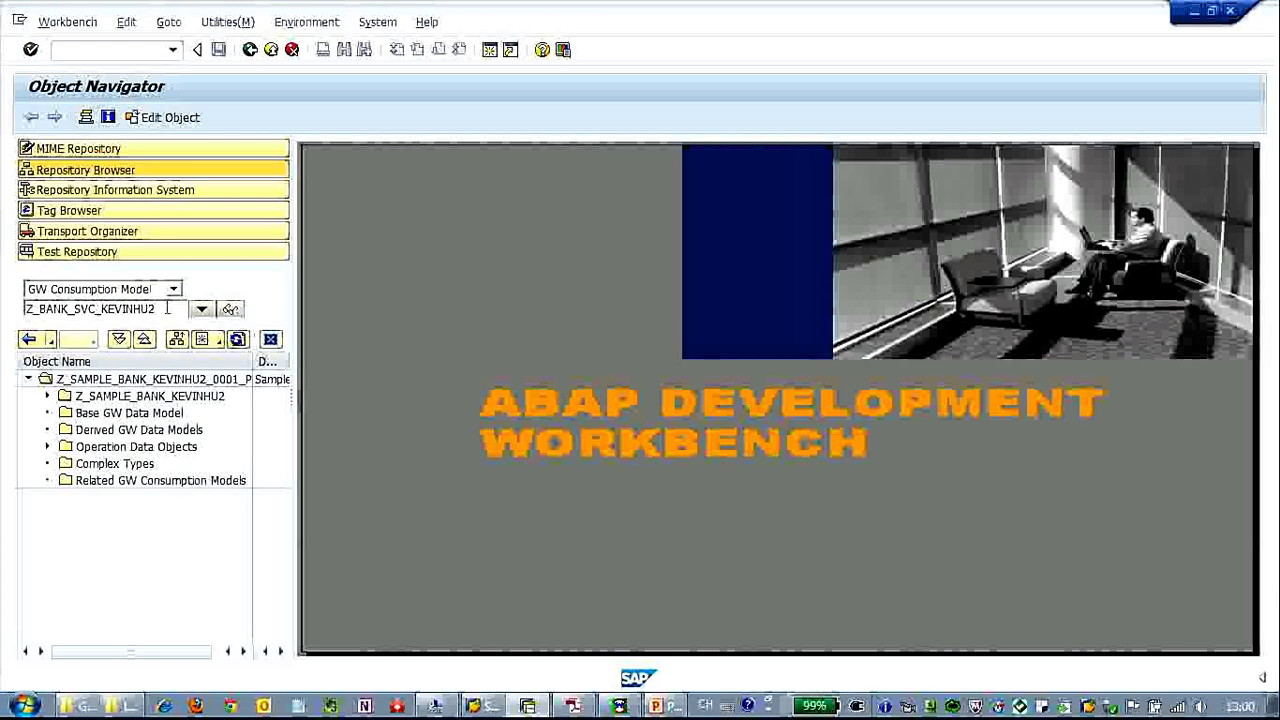
Create Z_BANK_SVC_KEVINHU2_0001 described 'Sample Service of Bank', OData channel off, as a local object.
left_click(231, 310)
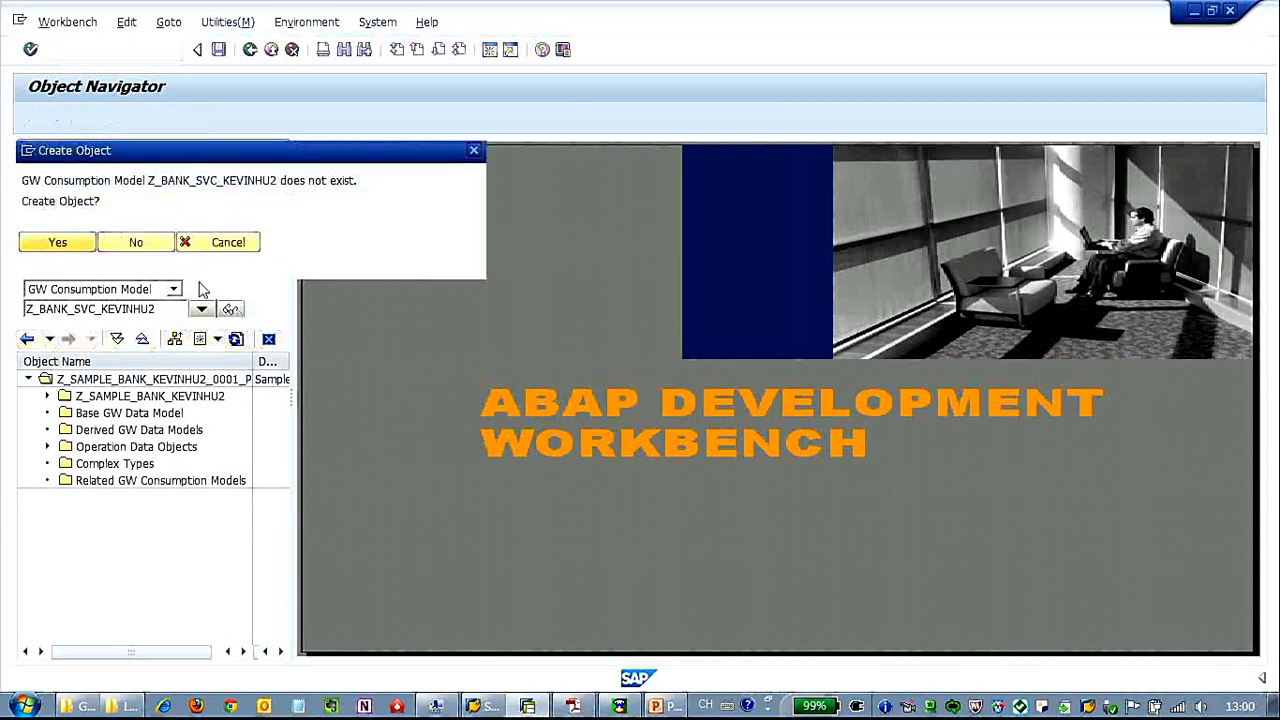
left_click(70, 243)
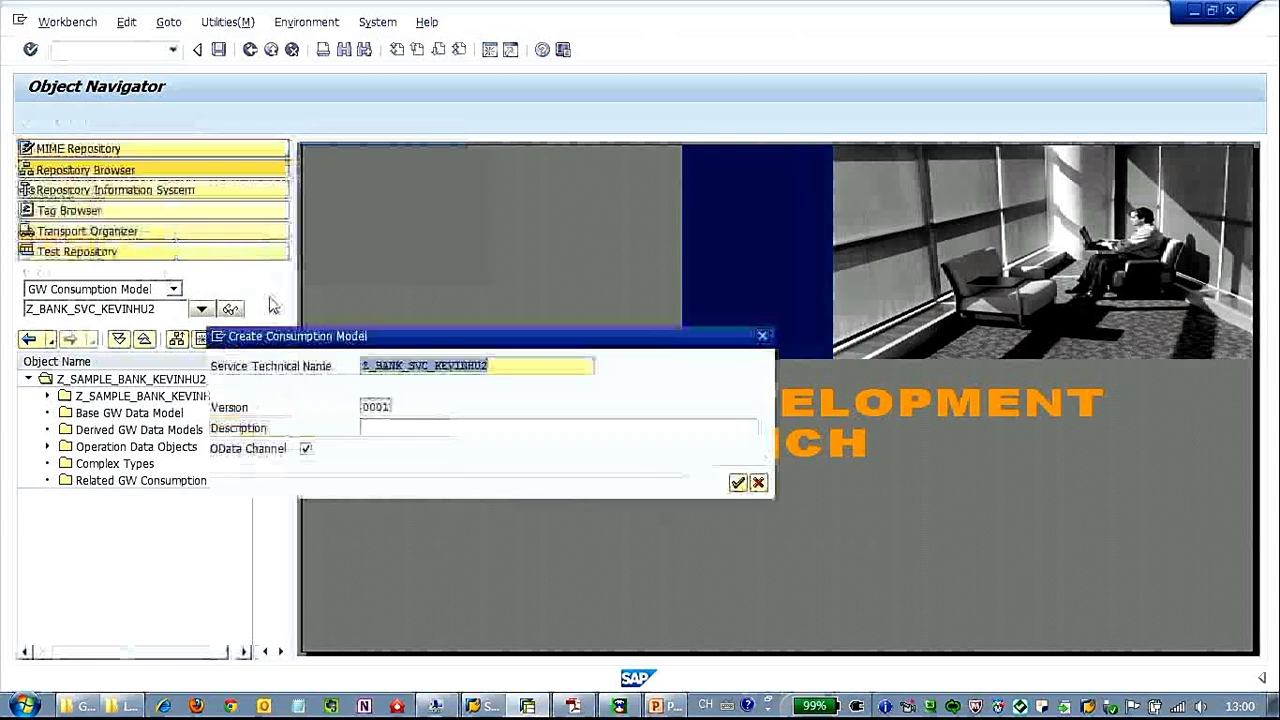
left_click(400, 429)
type("Sample Service of Bank")
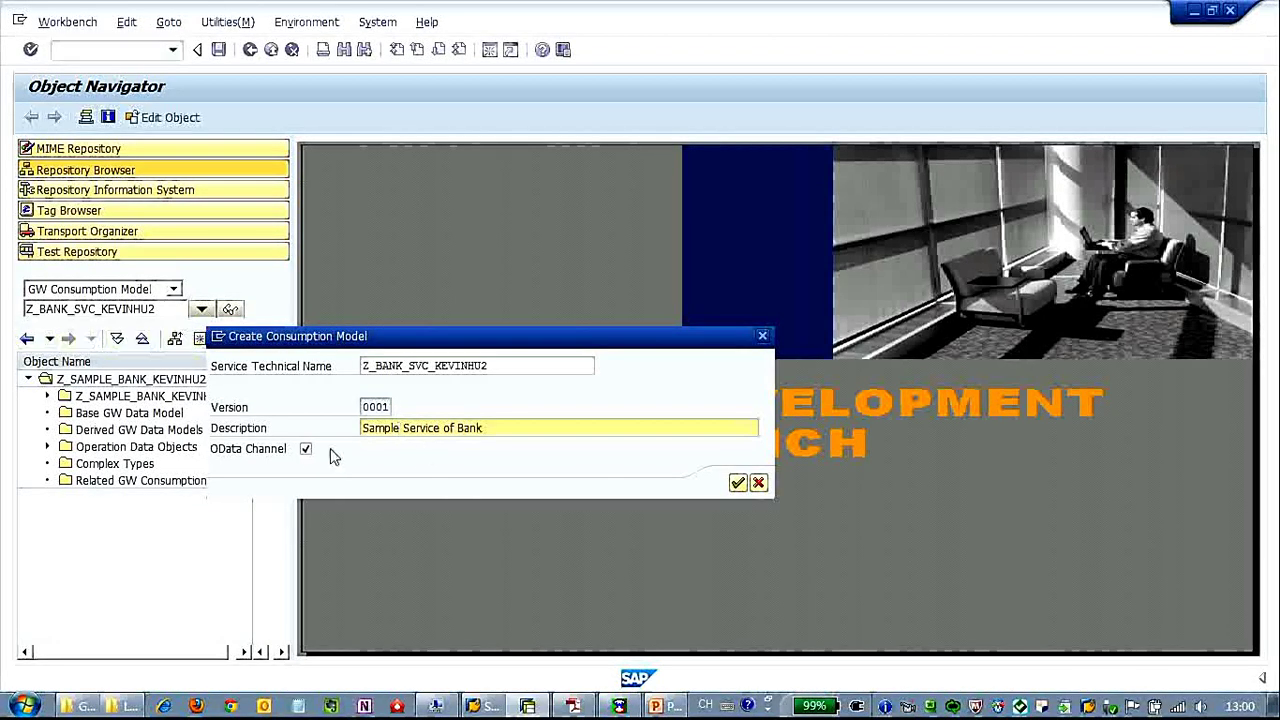
left_click(306, 449)
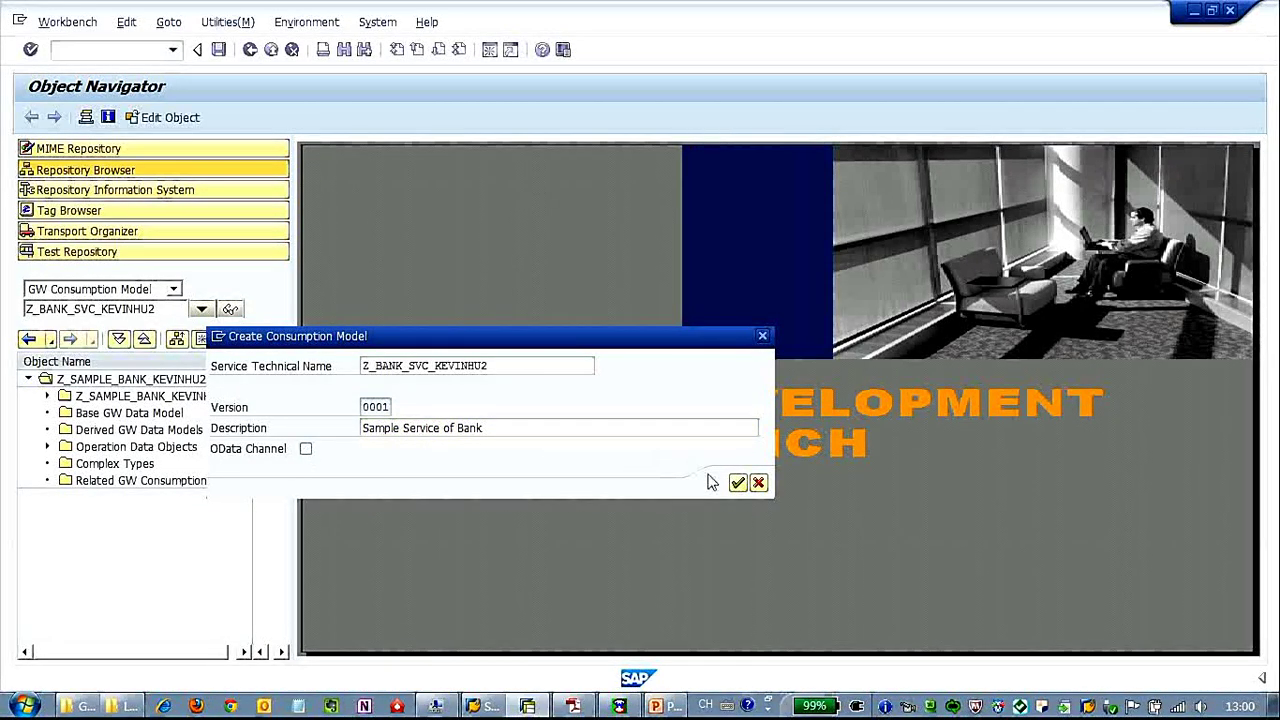
left_click(737, 483)
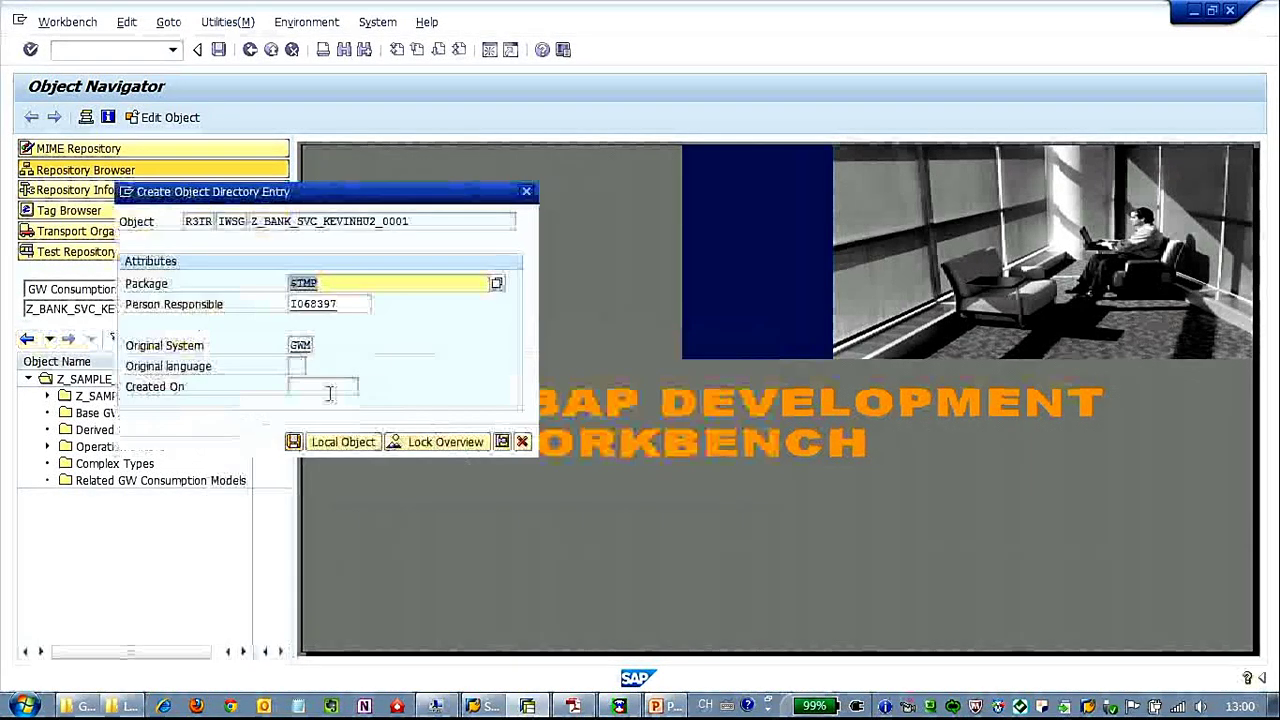
left_click(343, 441)
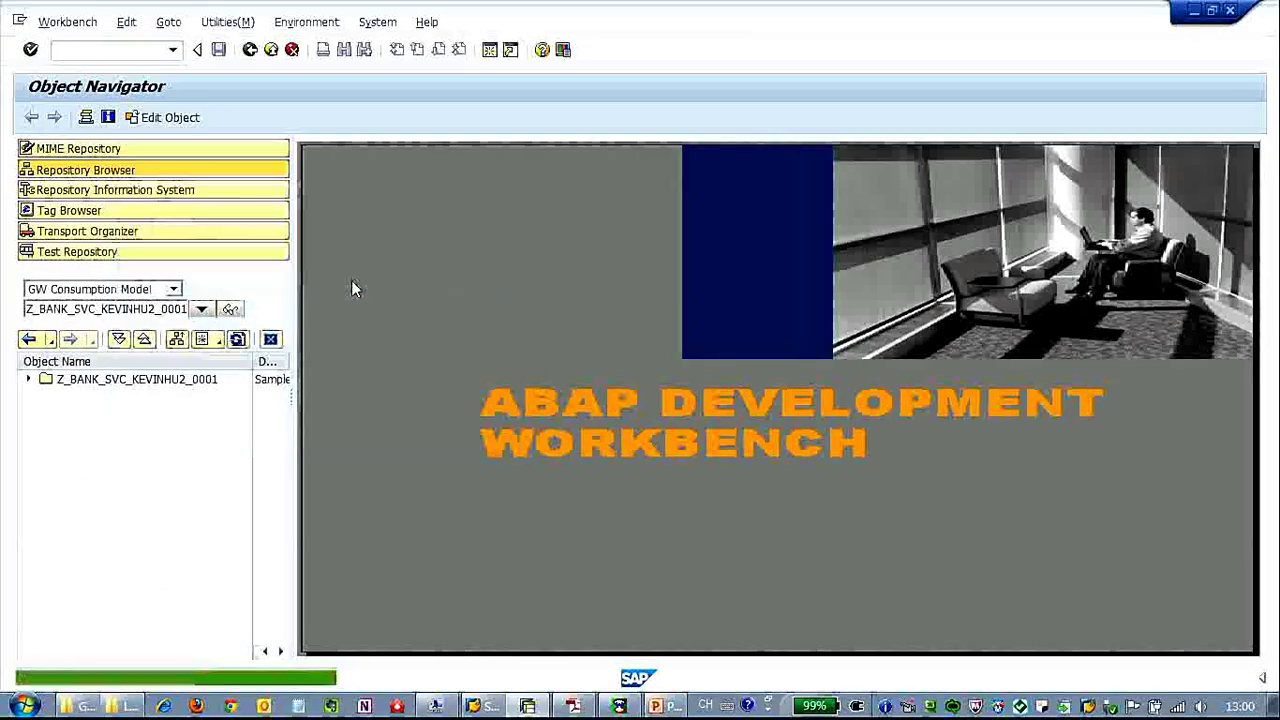
Add data model Z_SAMPLE_BANK_KEVINHU2_0001_PS, found via a Z* search, to Z_BANK_SVC_KEVINHU2_0001.
left_click(152, 388)
right_click(160, 384)
left_click(316, 396)
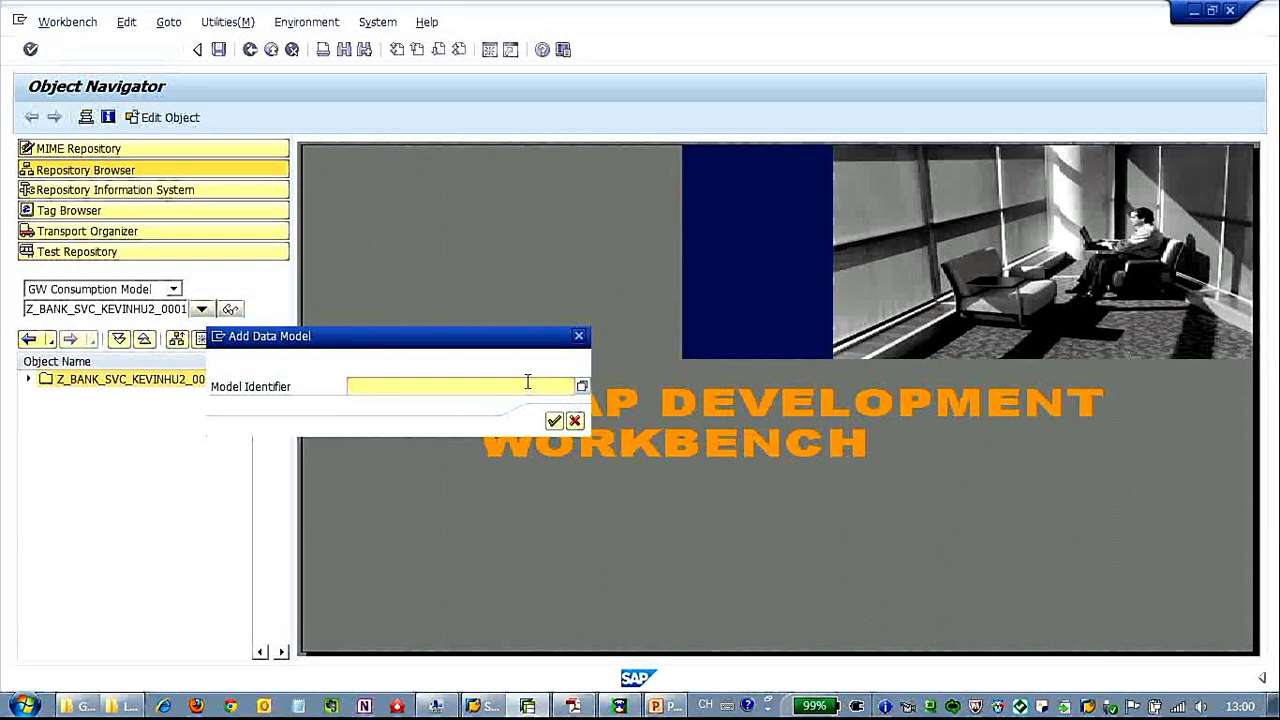
type("Z*")
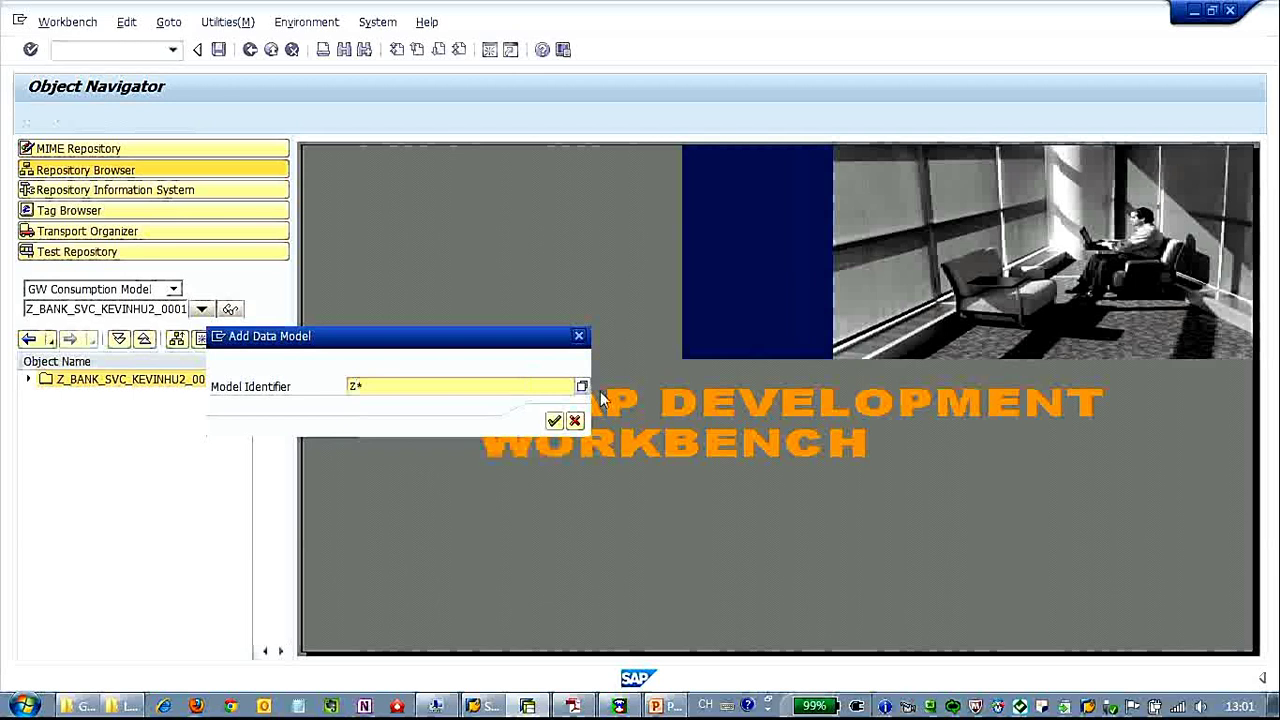
left_click(582, 387)
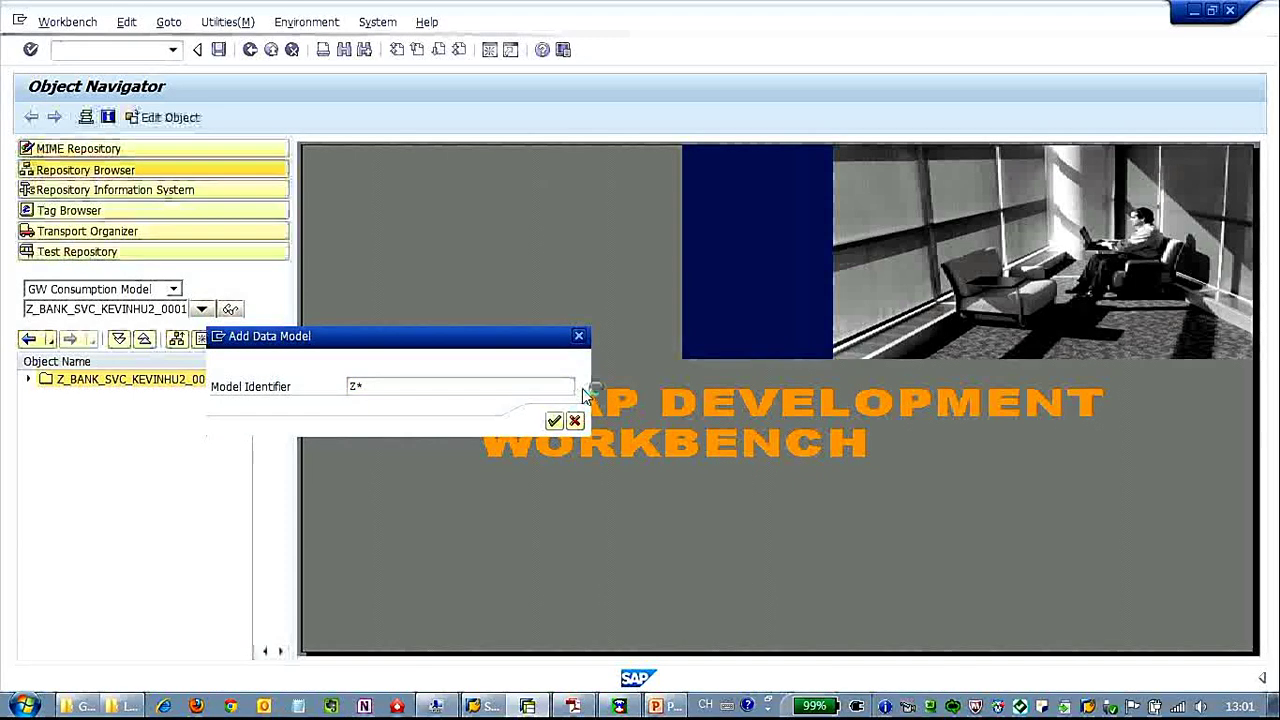
left_click(666, 503)
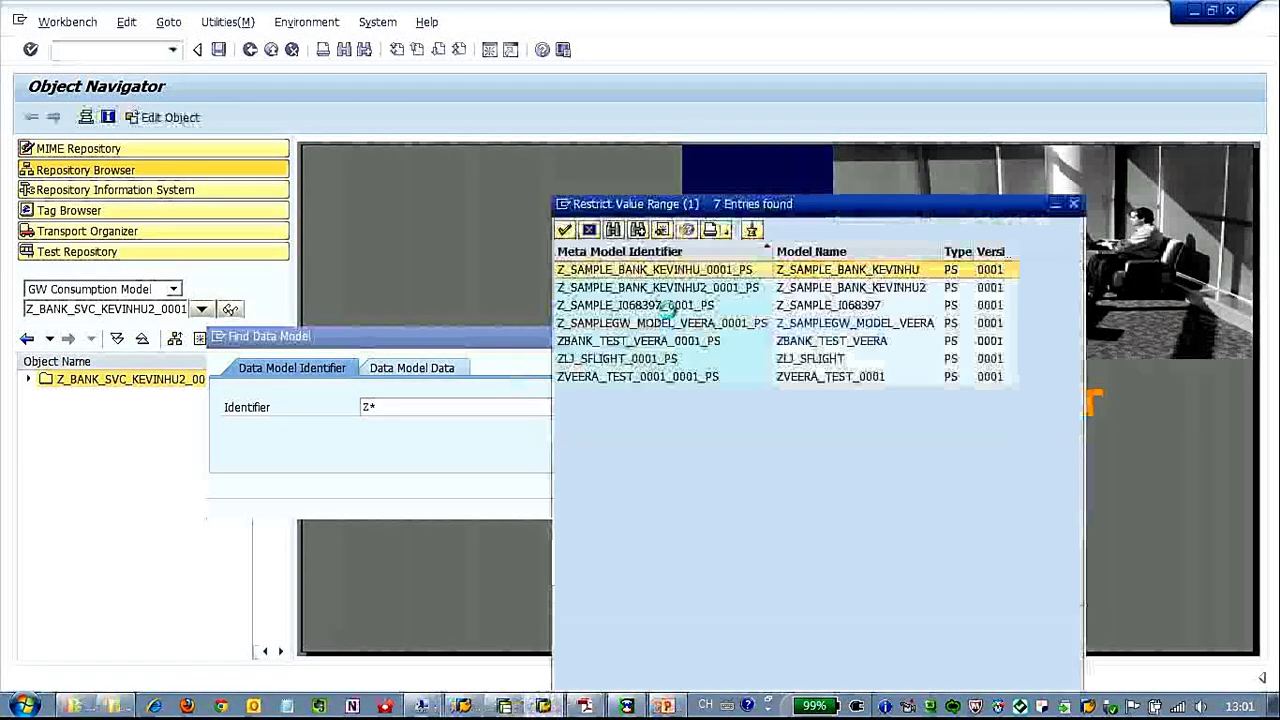
left_click(650, 288)
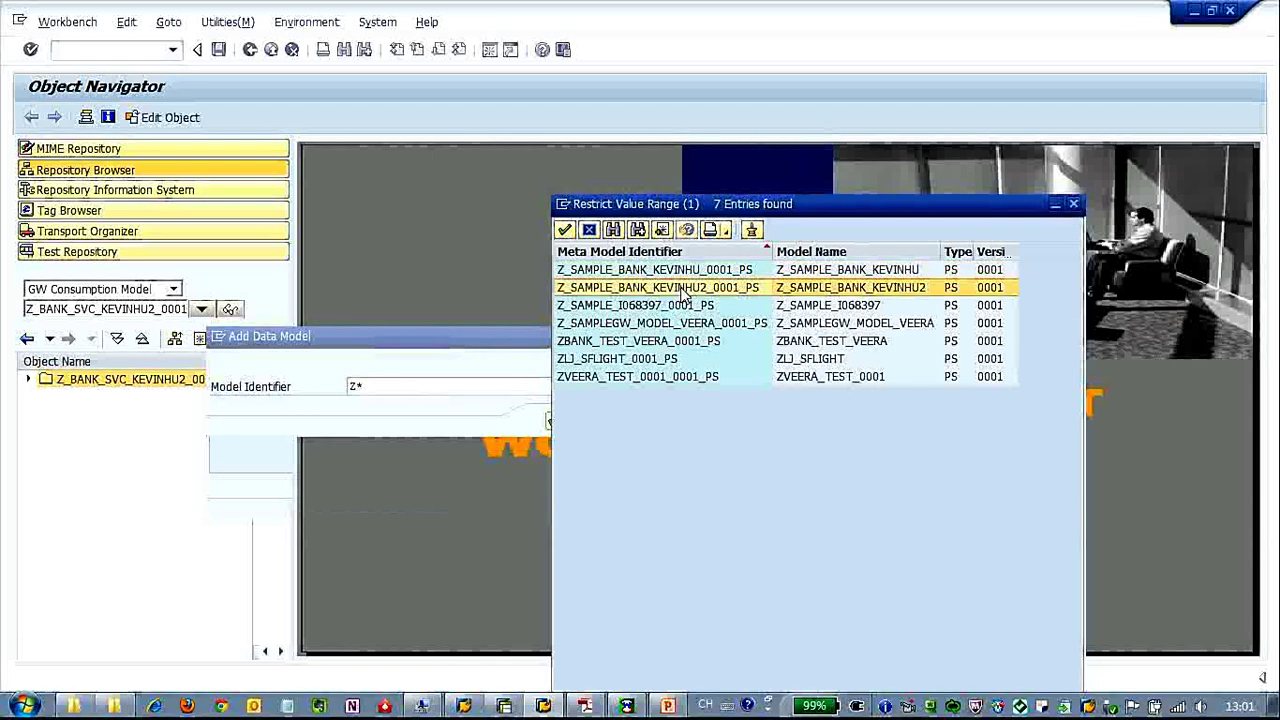
left_click(564, 231)
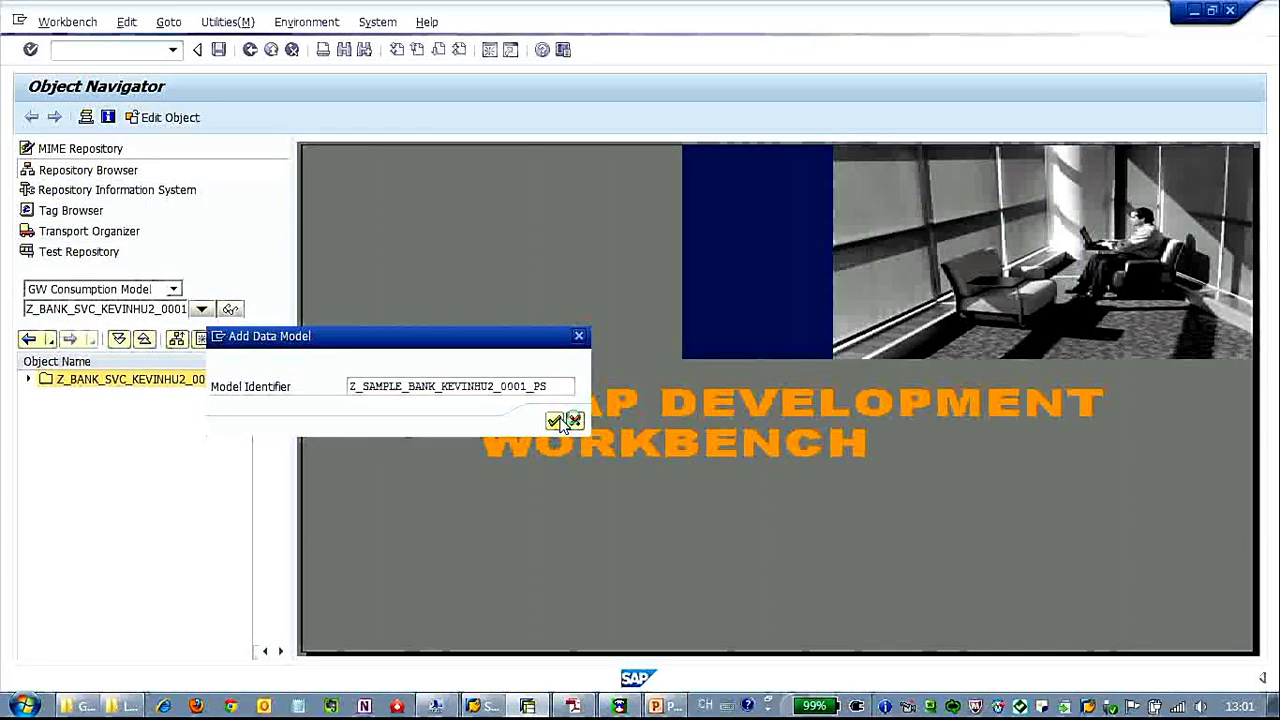
left_click(560, 422)
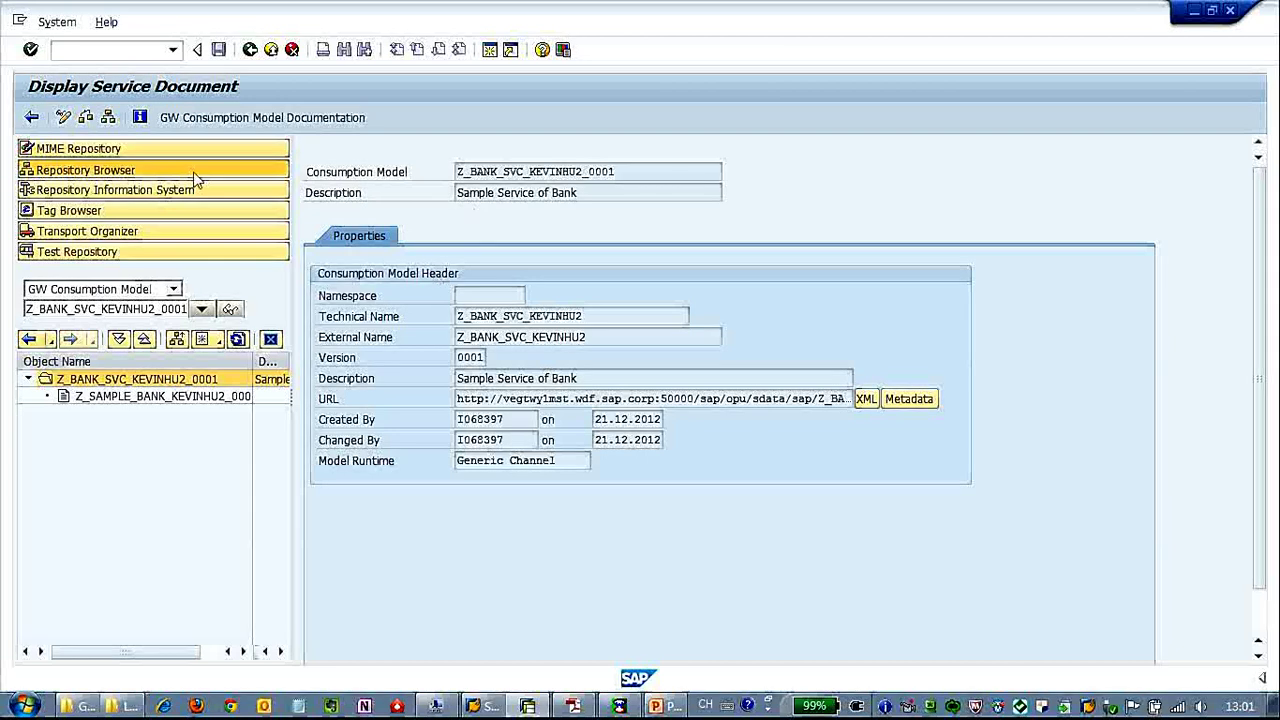
Open a new SAP session and start transaction SICF.
left_click(57, 24)
left_click(70, 47)
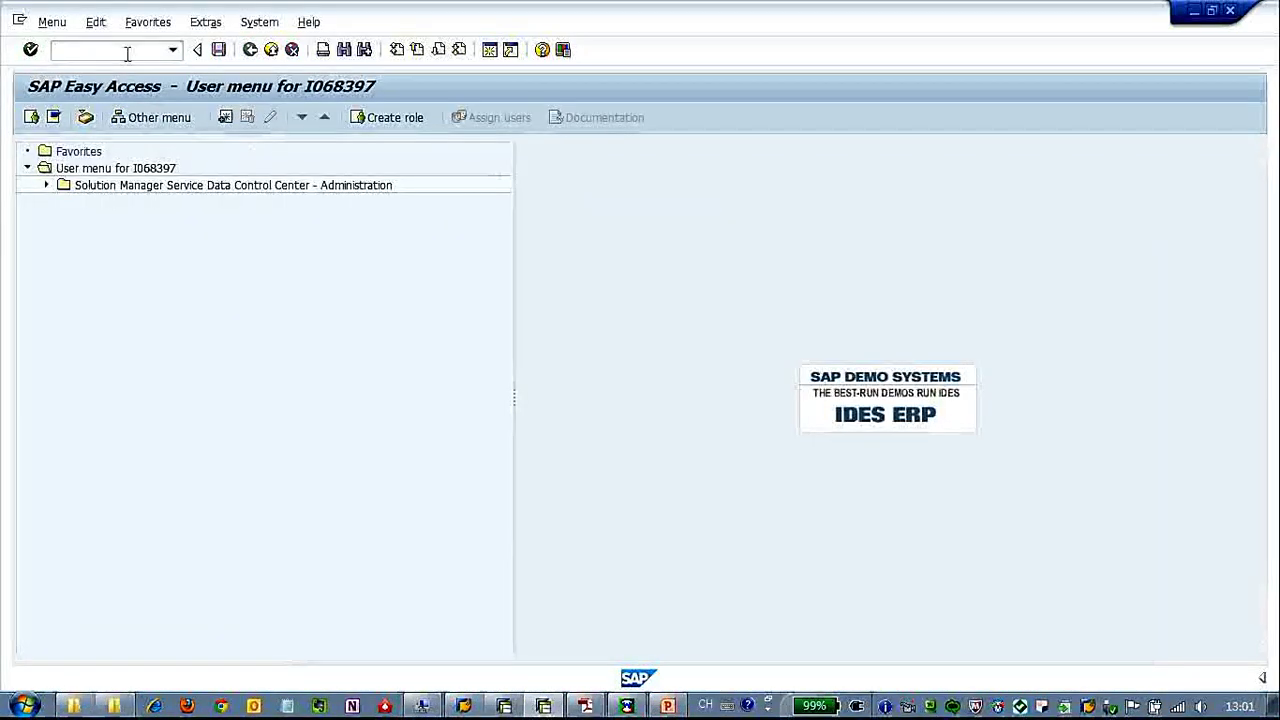
left_click(127, 54)
type("sicf")
key("Return")
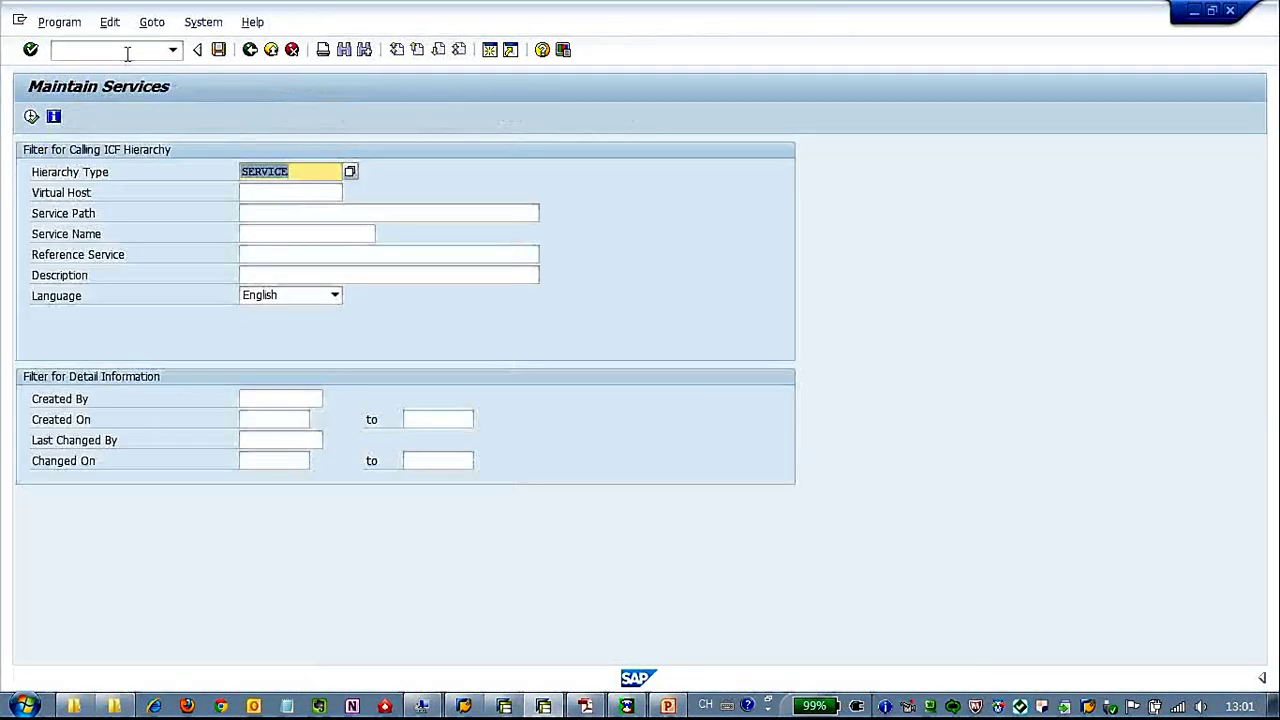
Filter services by name *KEVINHU2* and locate Z_BANK_SVC_KEVINHU2 under sap/opu/sdata/sap.
left_click(292, 255)
left_click(291, 234)
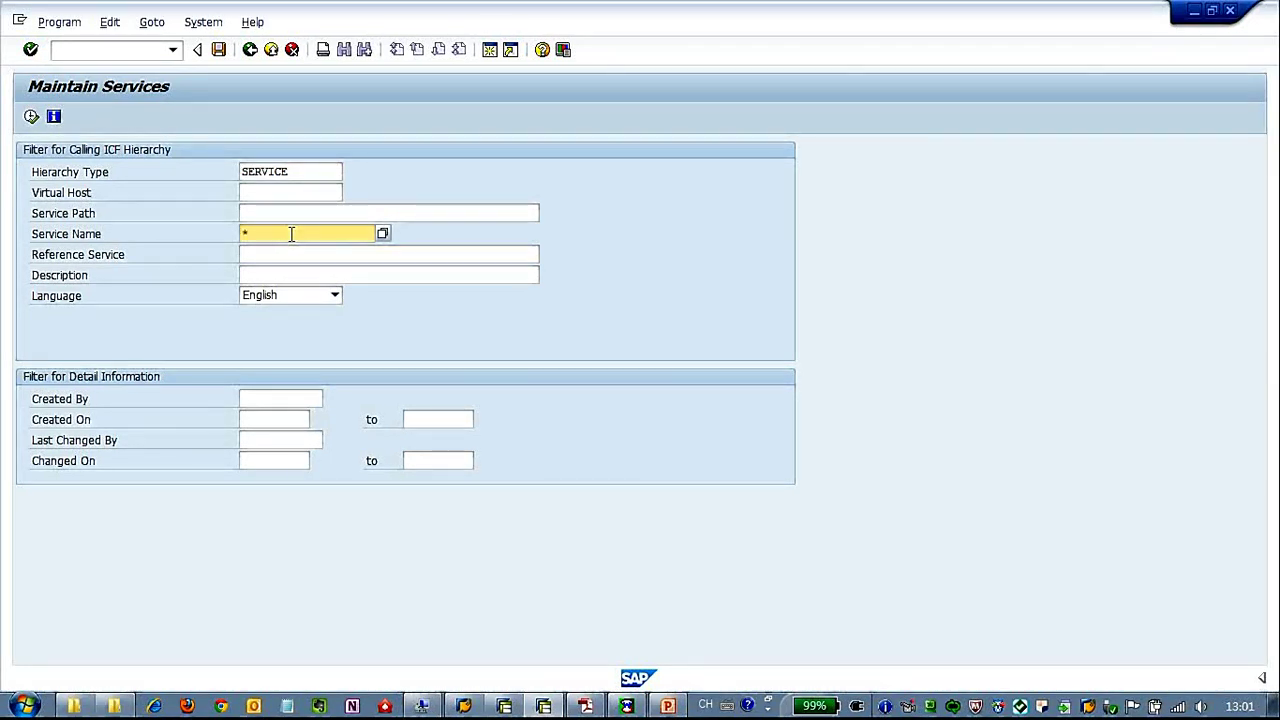
left_click(31, 117)
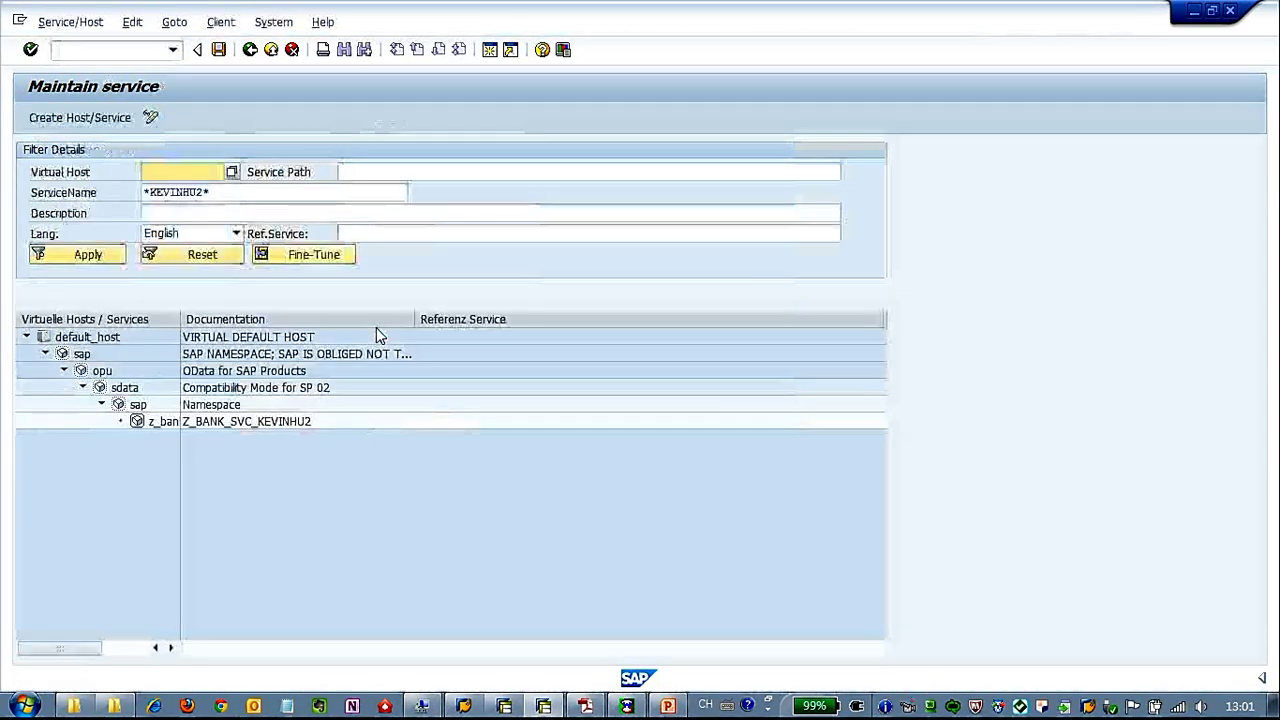
left_click(155, 422)
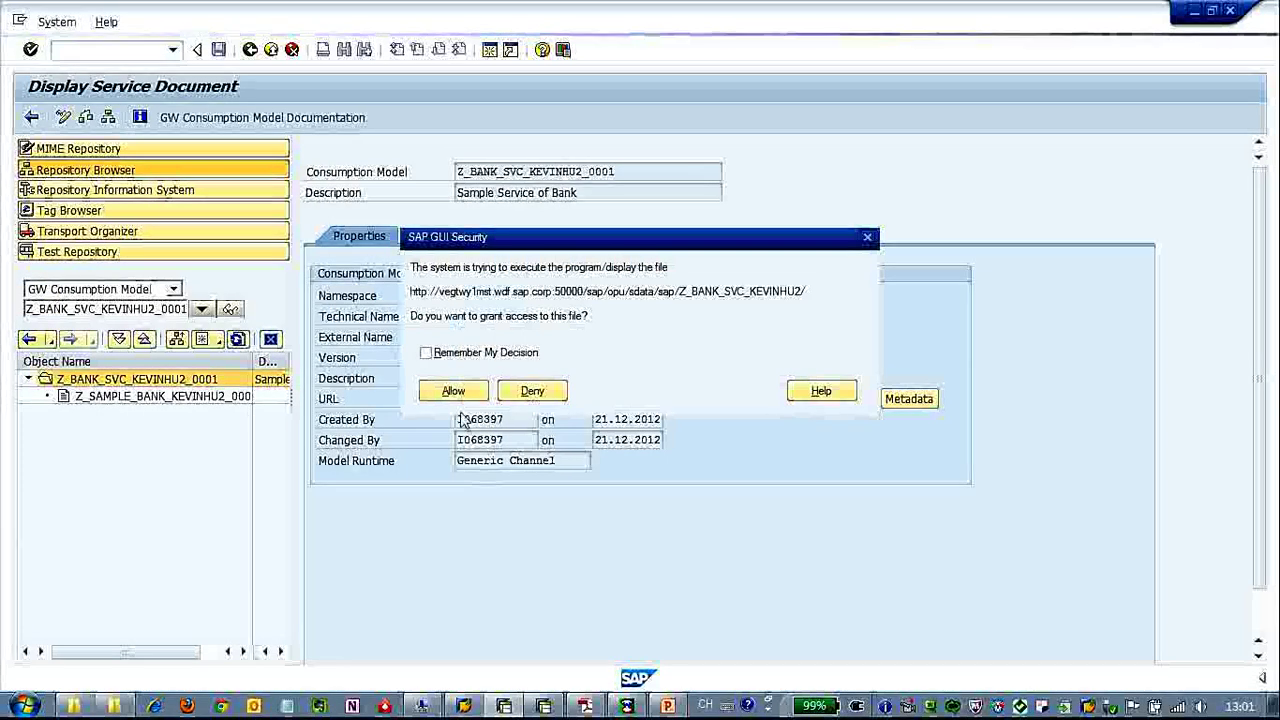
Allow the service URL and log in to load the service document in Internet Explorer.
left_click(453, 391)
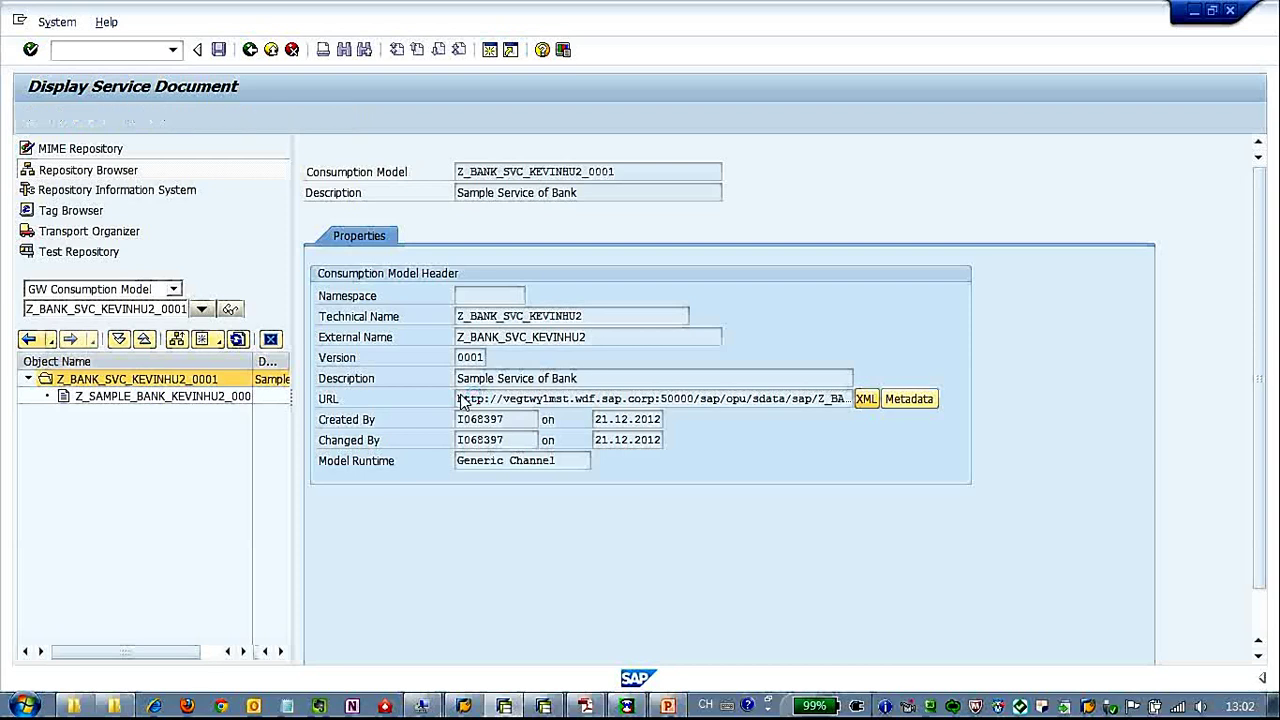
left_click(461, 397)
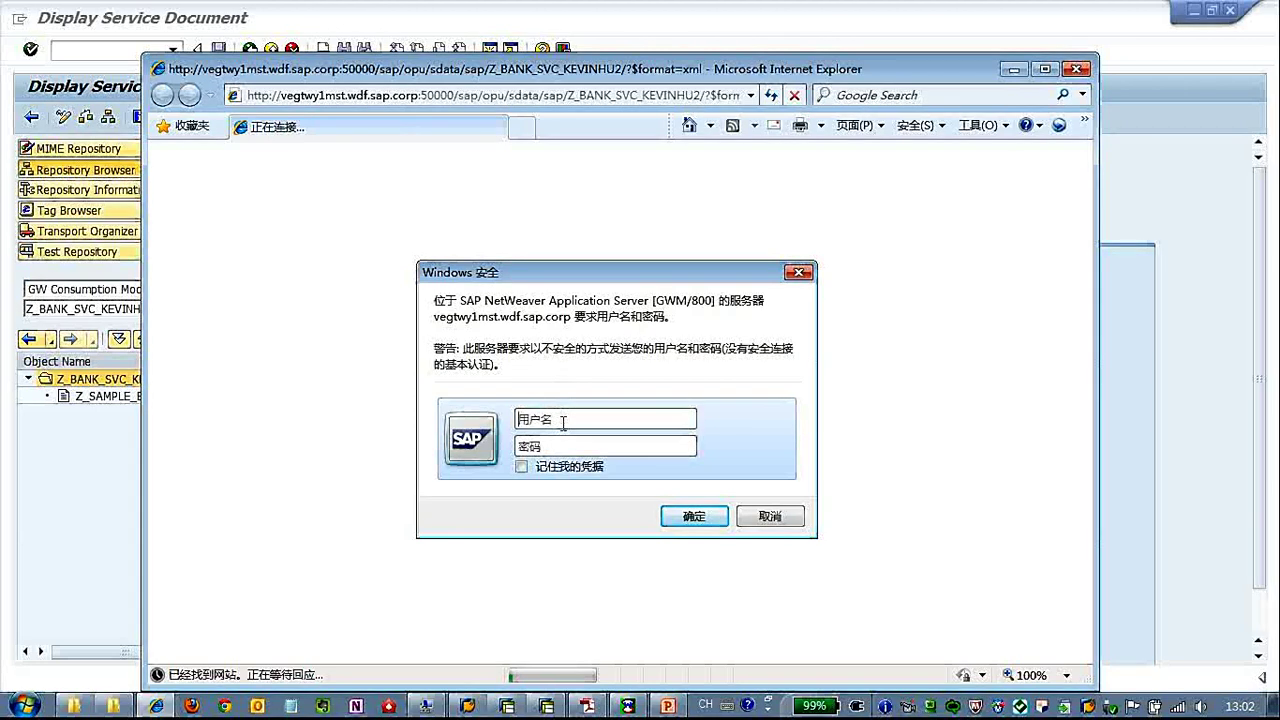
type("I068397")
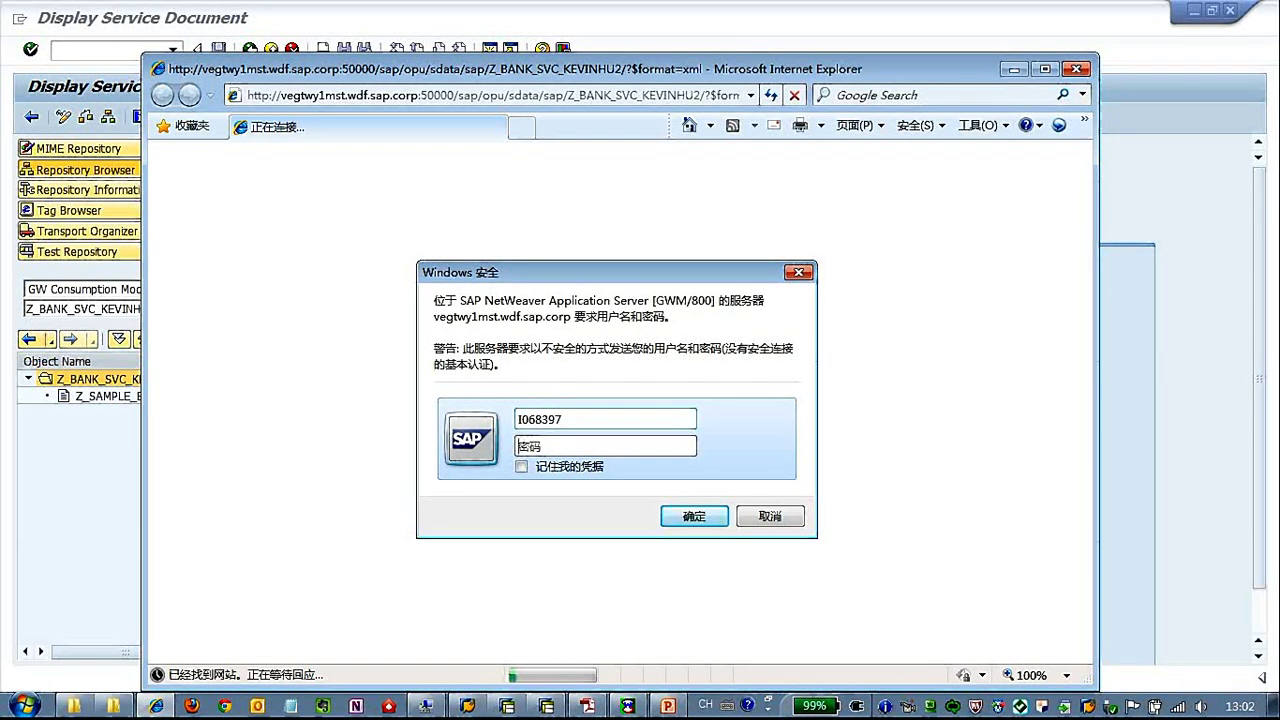
type("******")
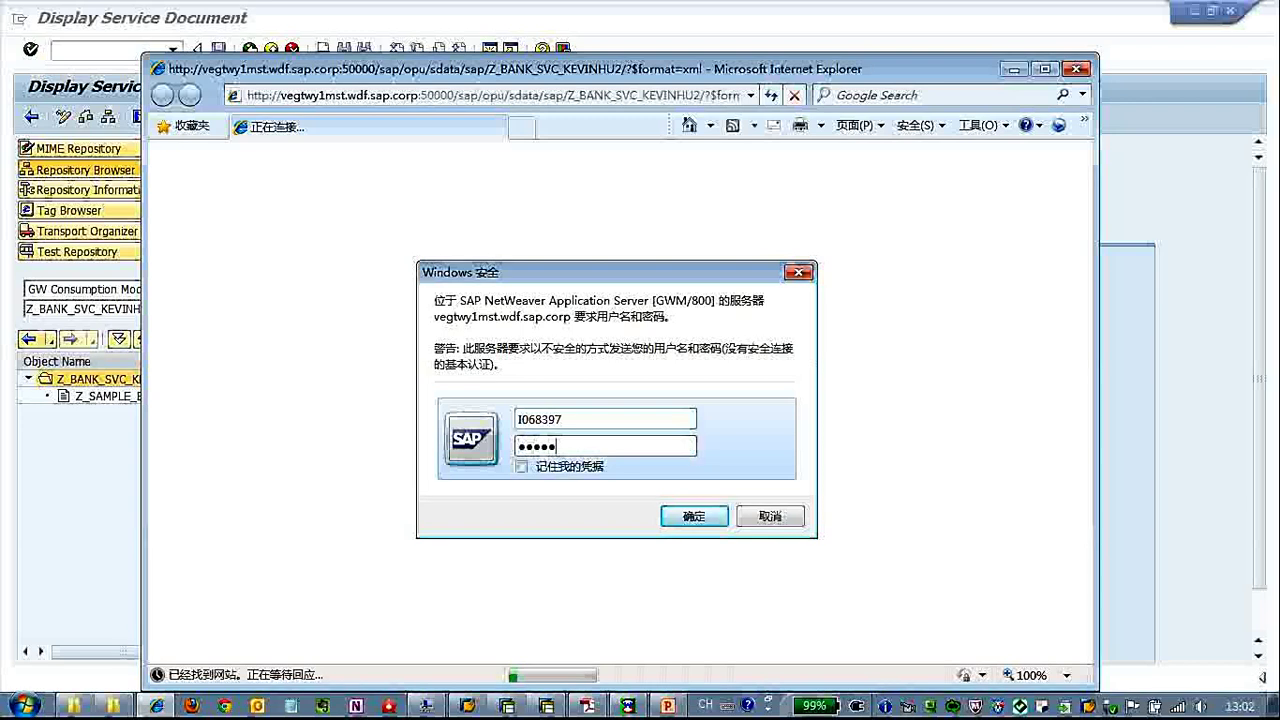
key("Return")
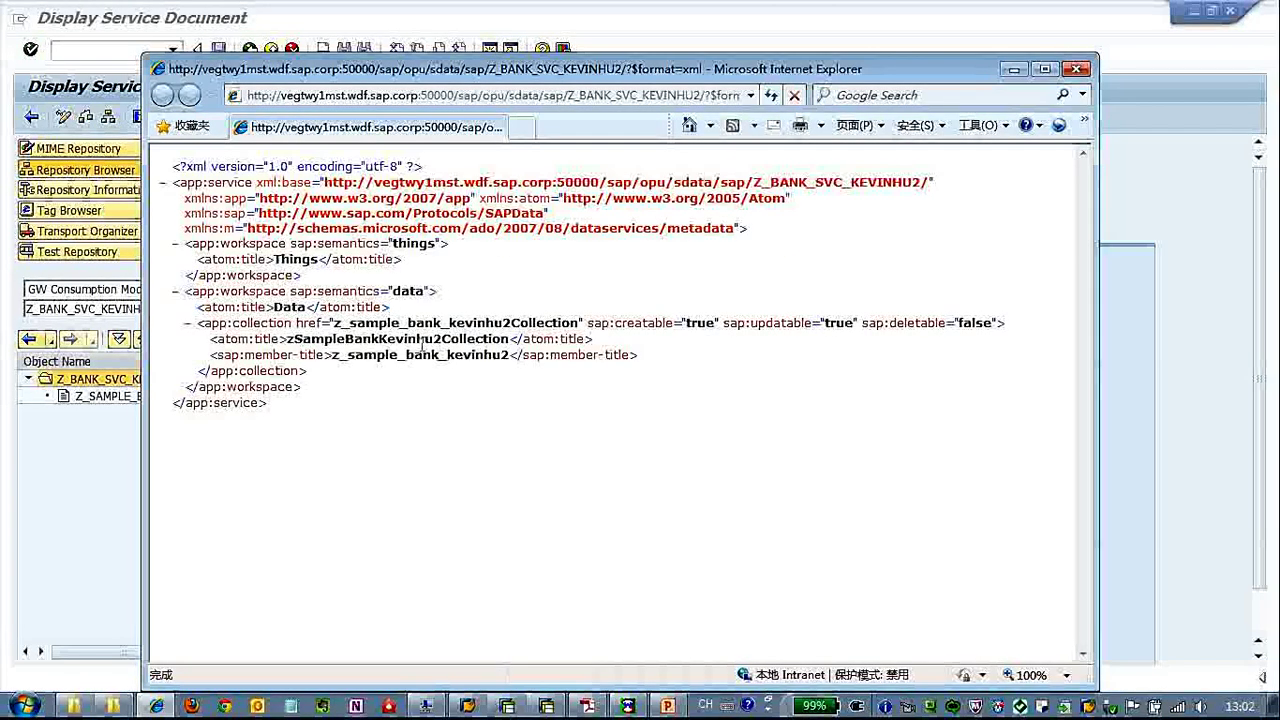
Highlight the z_sample_bank_kevinhu2Collection collection and member titles in the XML.
left_click_drag(287, 340, 506, 338)
left_click(512, 343)
left_click(333, 356)
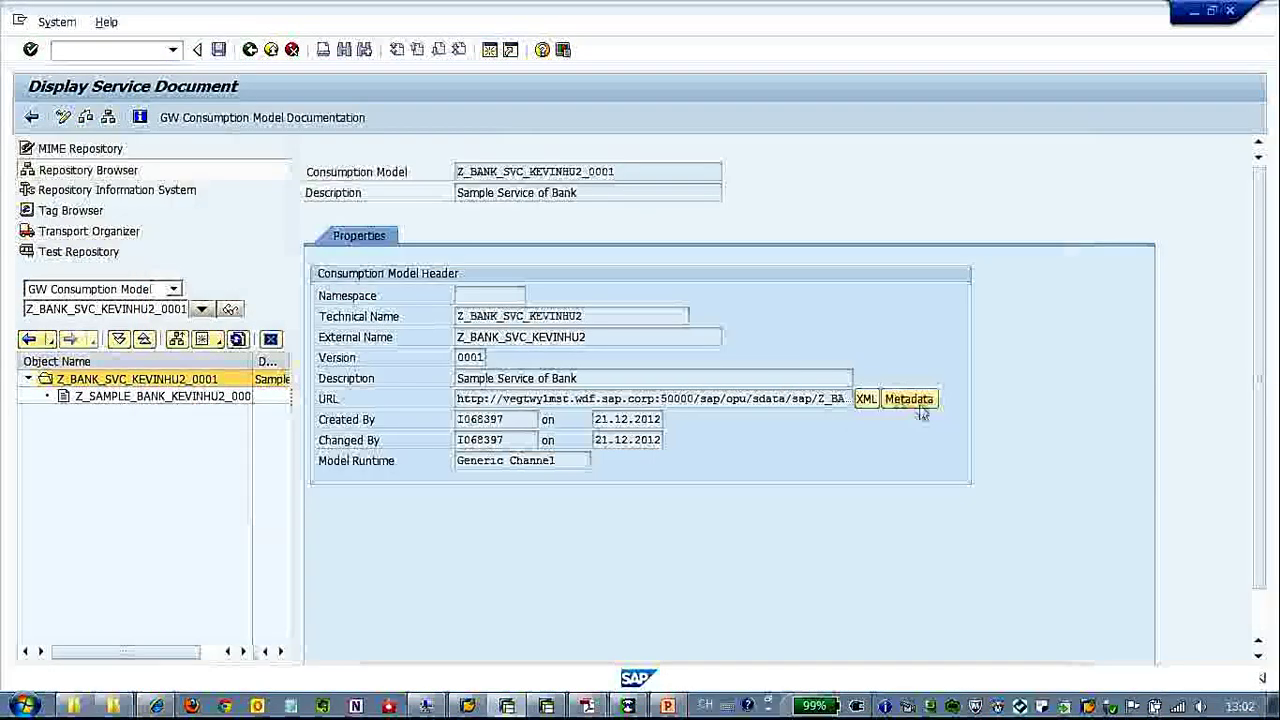
Open the service's $metadata and review bank properties such as addr_no and region.
left_click(905, 402)
left_click(454, 391)
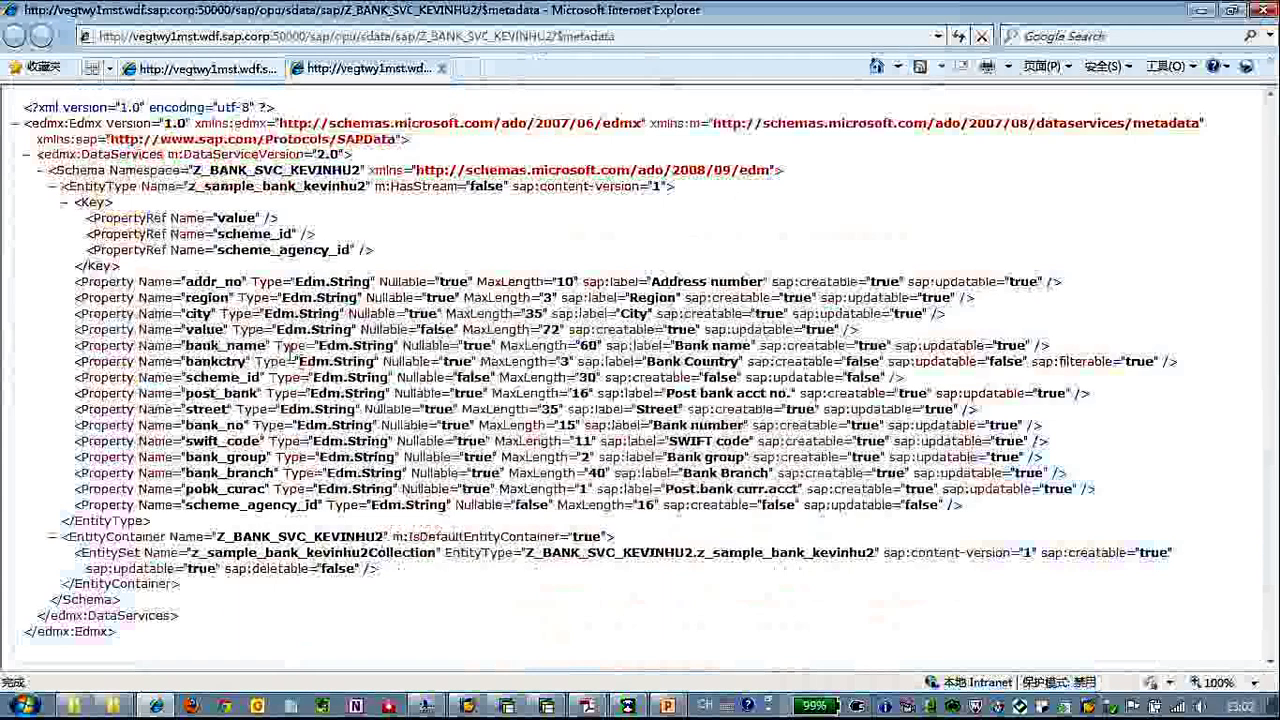
left_click_drag(62, 281, 800, 489)
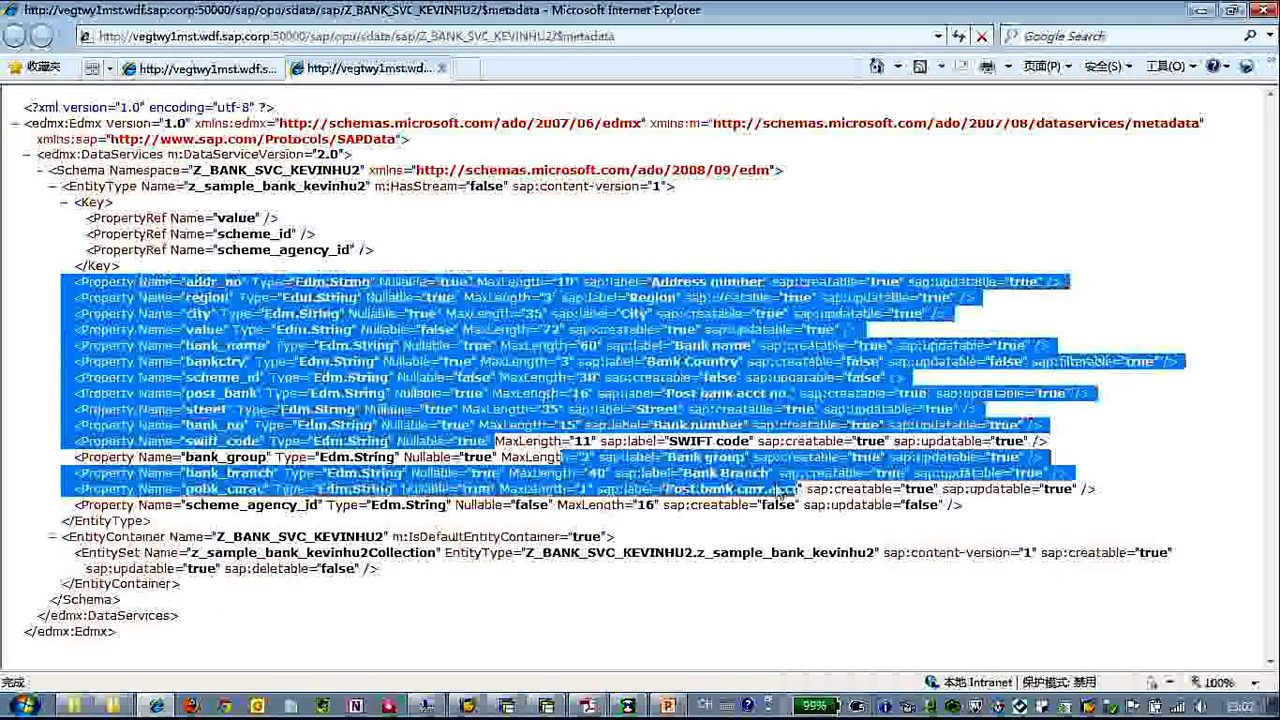
left_click(1117, 456)
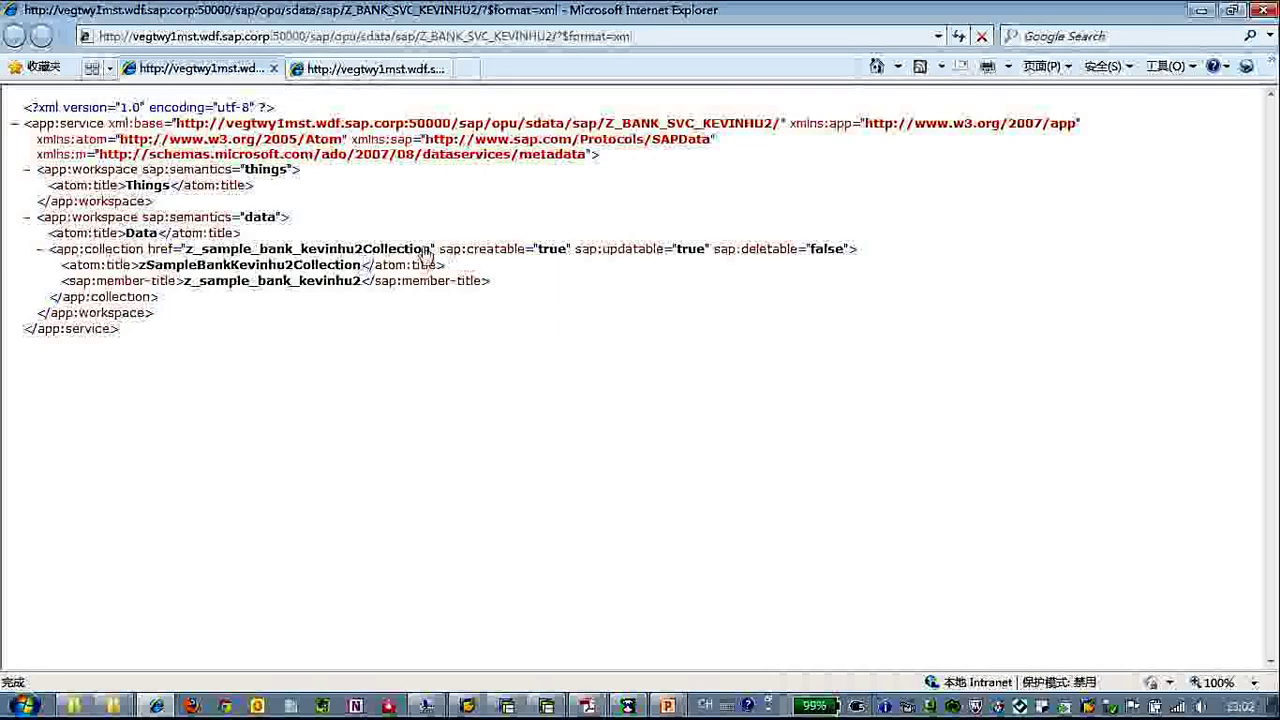
Add z_sample_bank_kevinhu2Collection and a bankctry eq 'US' filter to the URL and load it.
left_click_drag(432, 250, 188, 254)
key("ctrl+c")
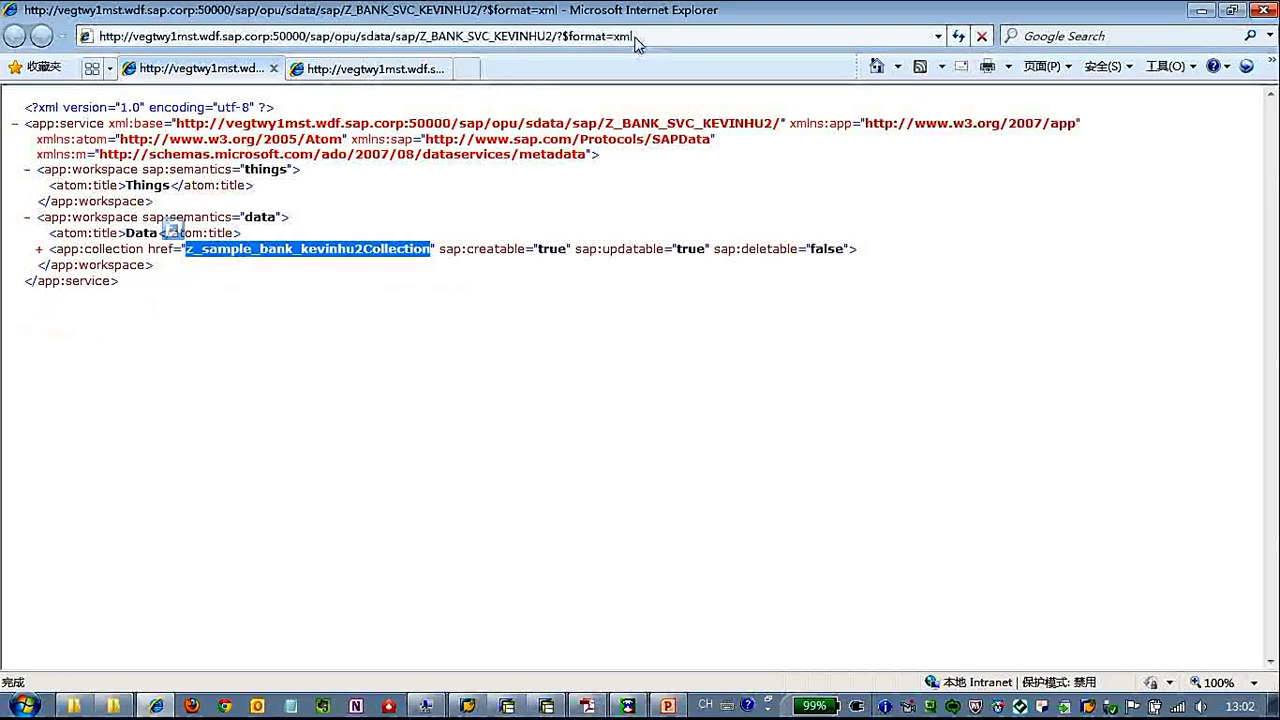
left_click(590, 40)
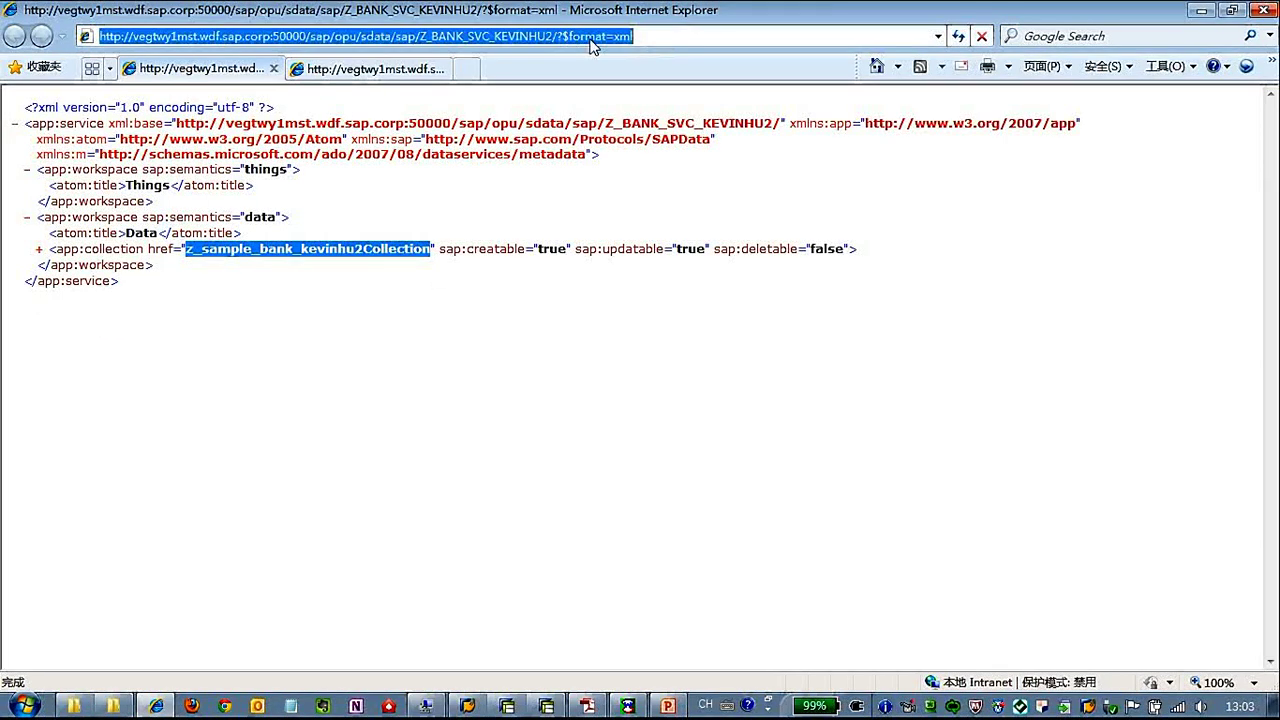
left_click(562, 37)
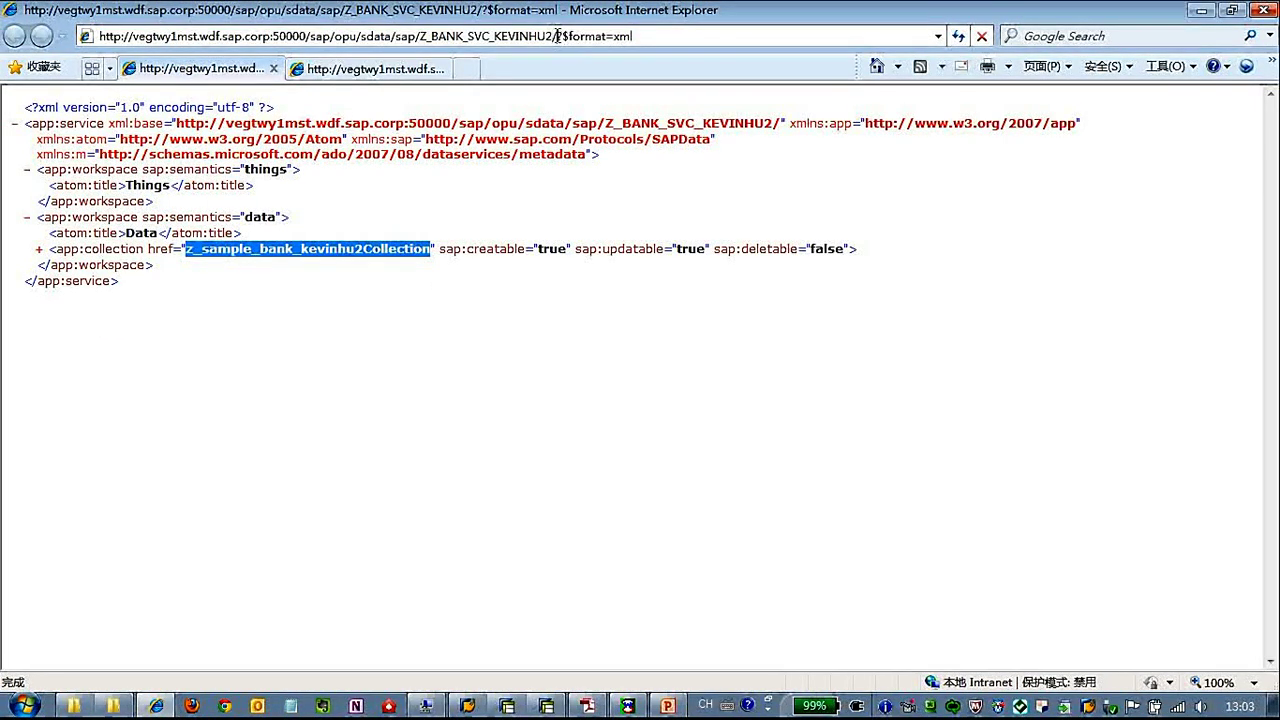
key("ctrl+v")
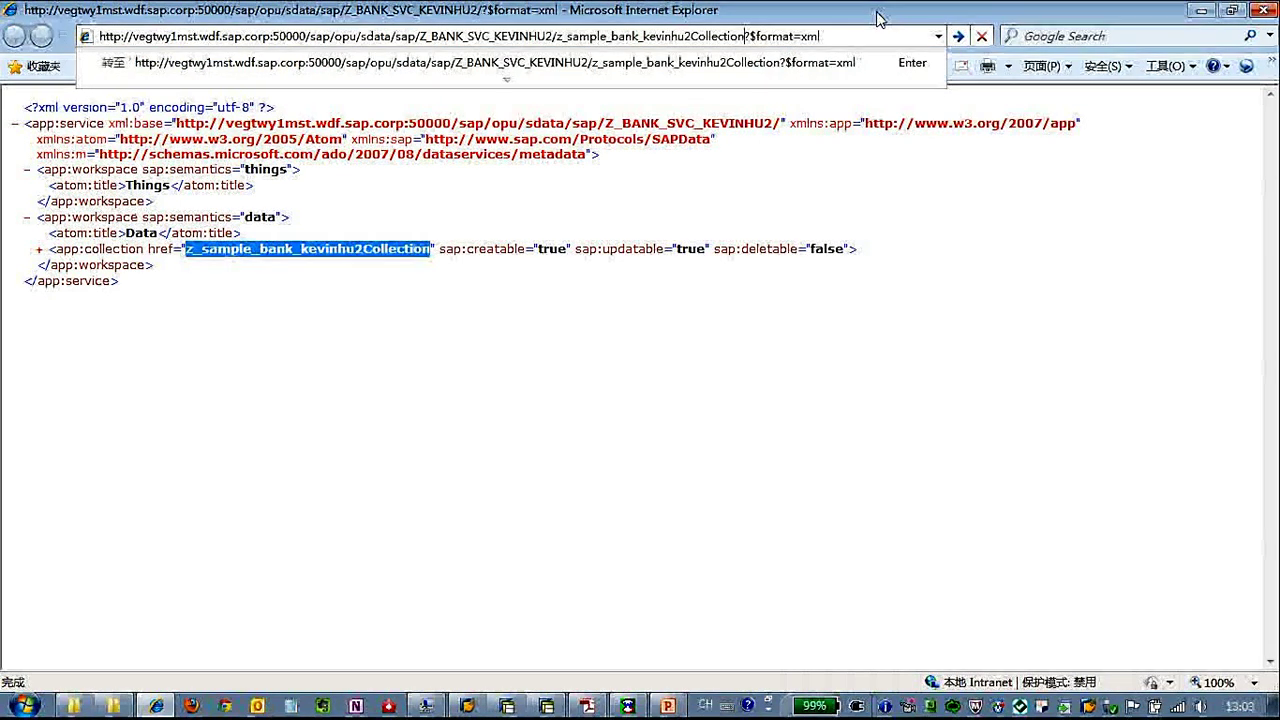
key("Left")
key("Left")
key("Left")
key("Left")
key("Left")
key("Left")
key("Left")
key("Left")
key("Left")
key("Left")
key("Left")
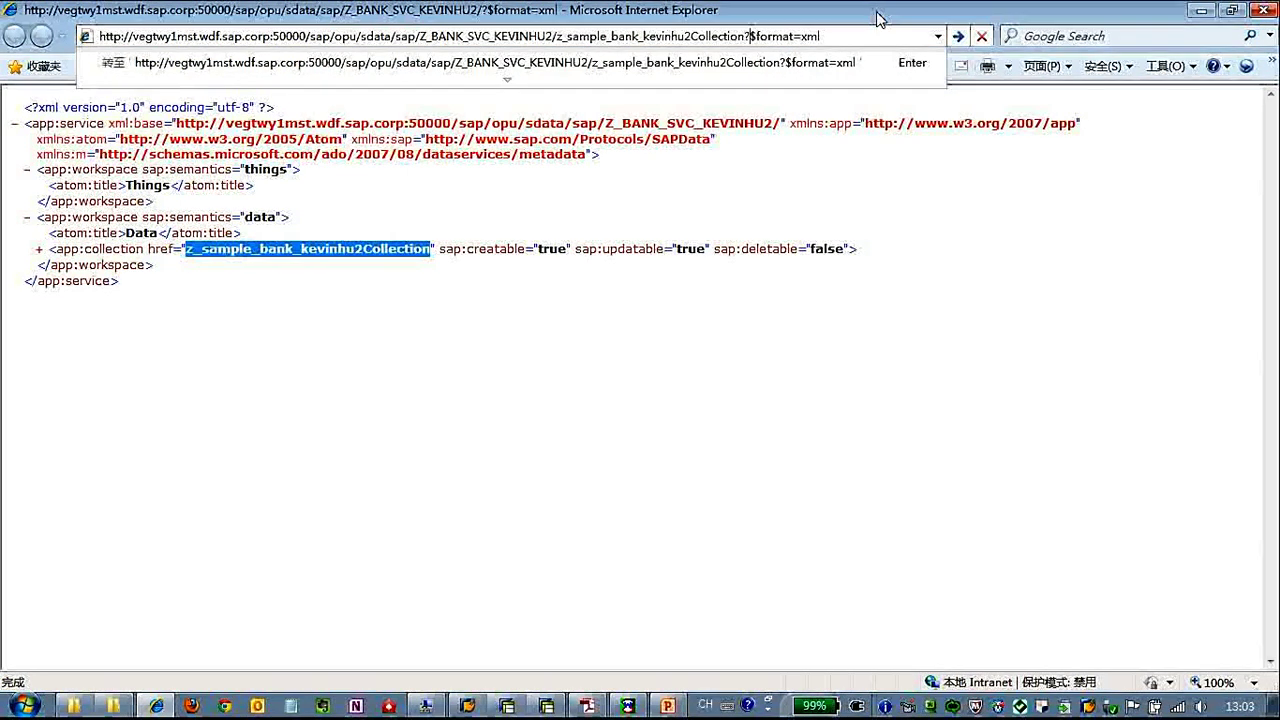
type("$")
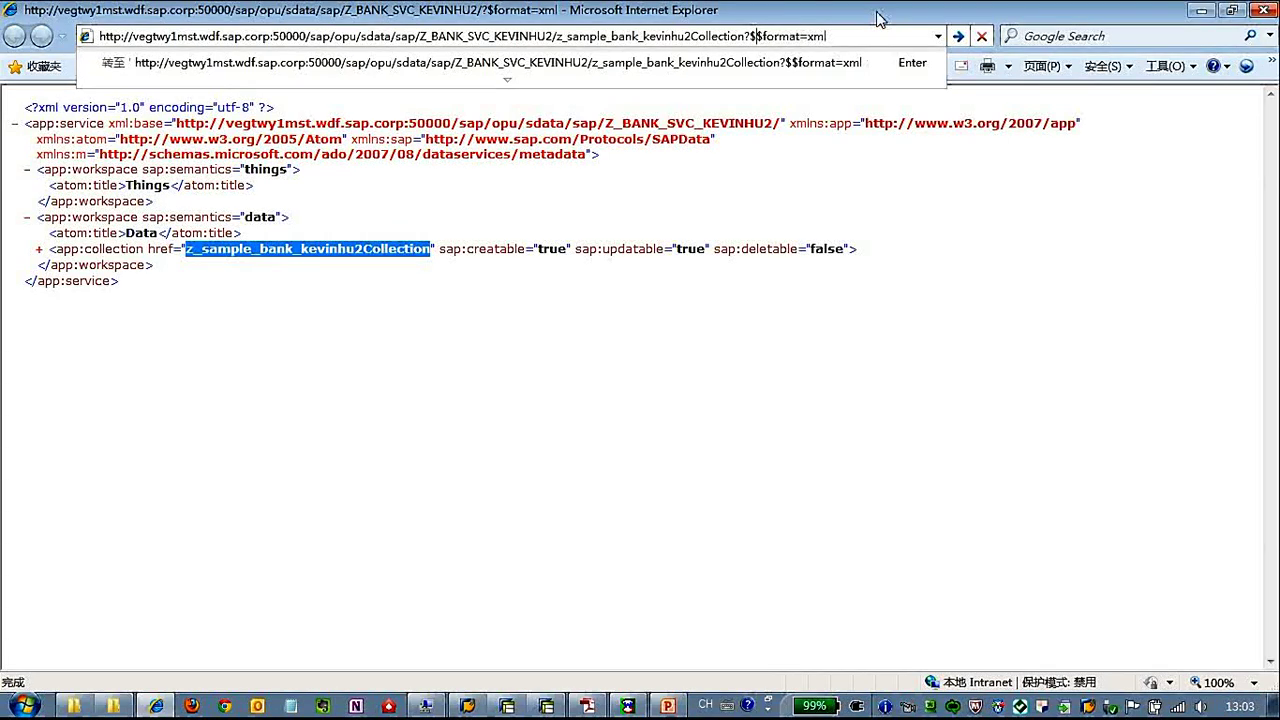
type("filter")
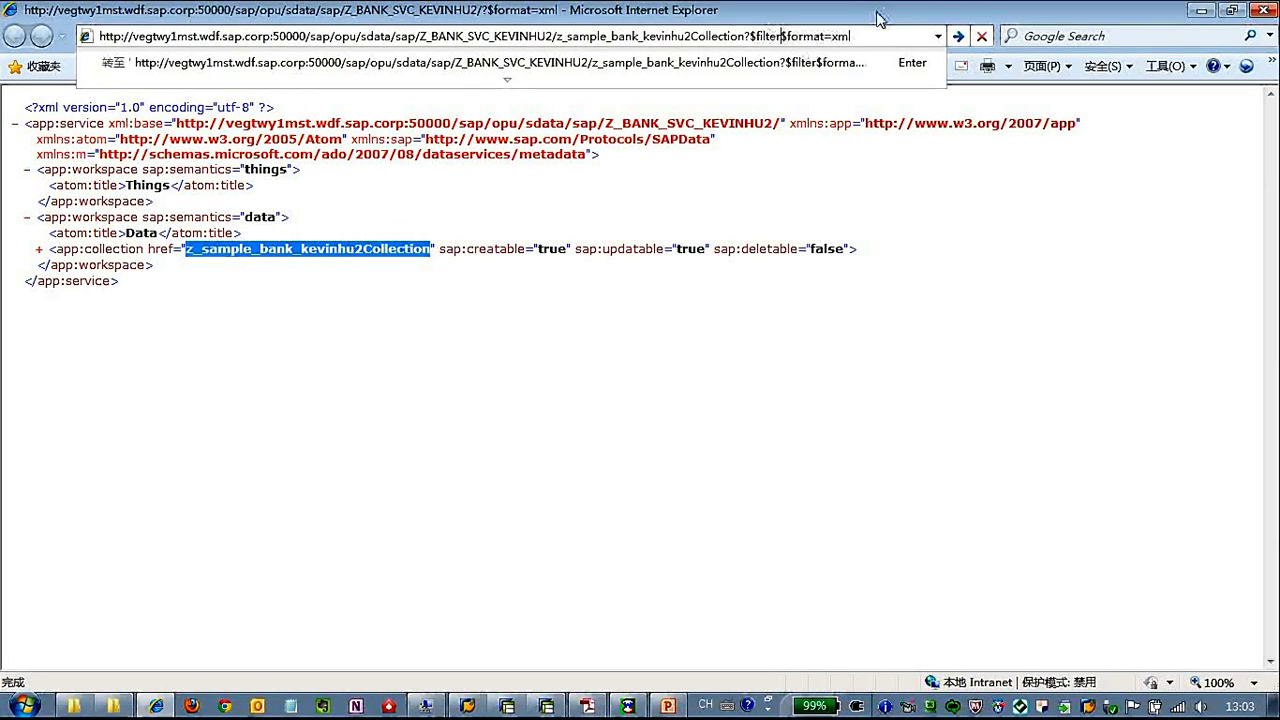
type("=bank")
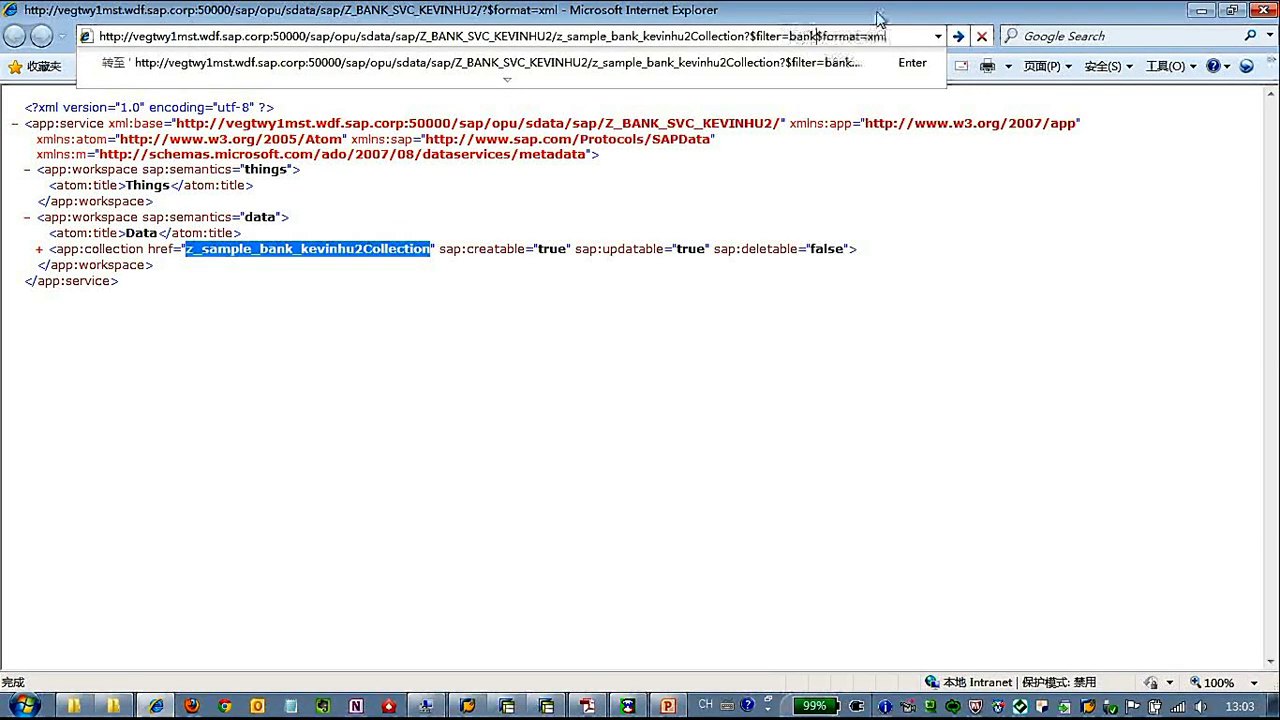
type("ctry")
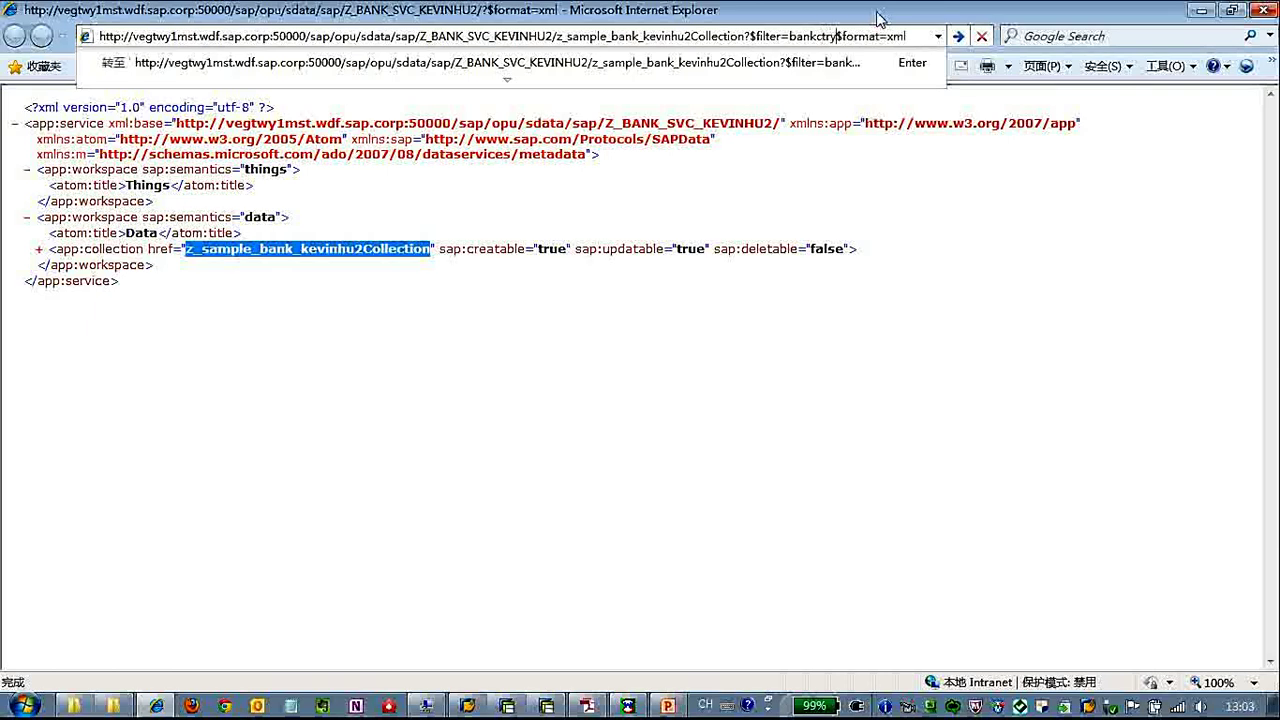
type("=")
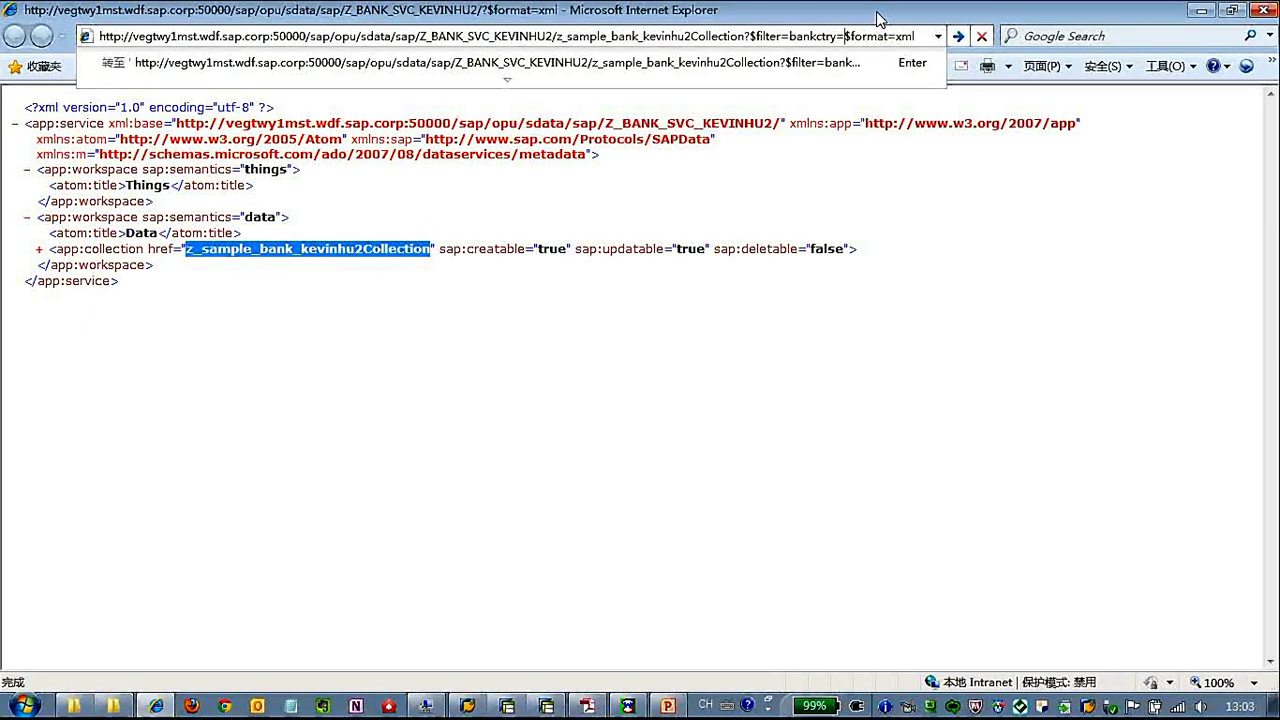
type("eq")
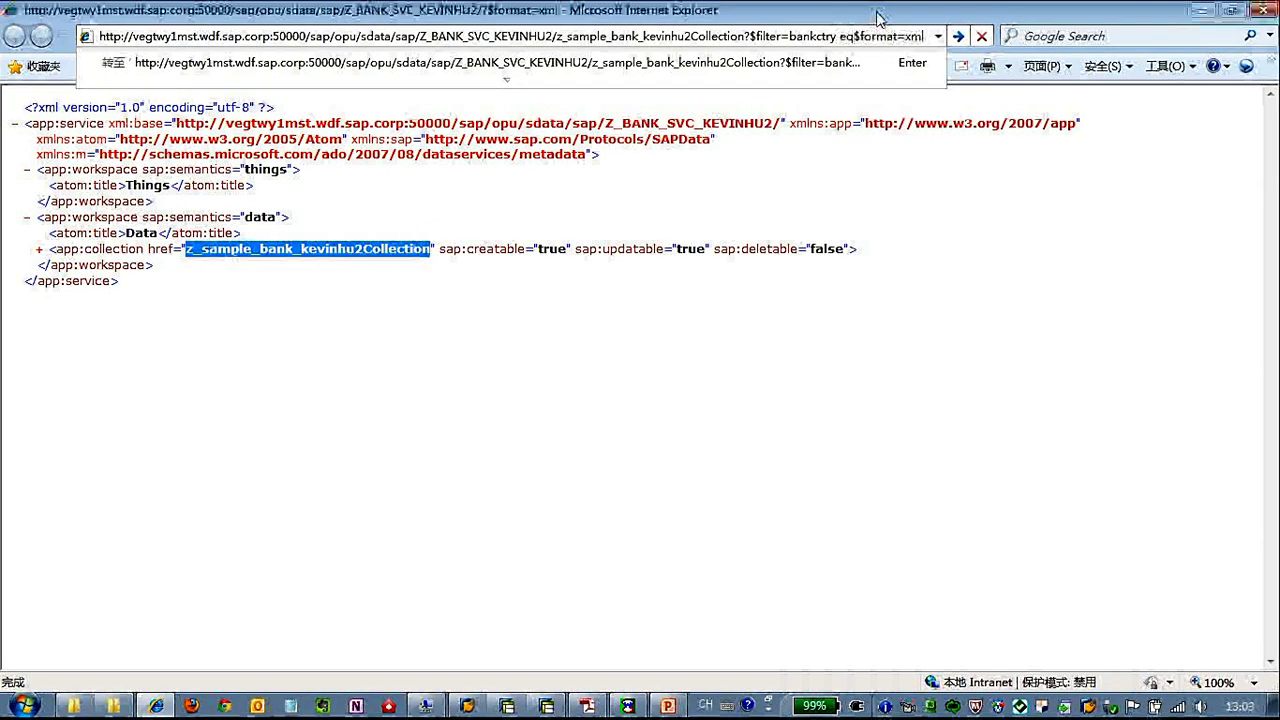
type(" '")
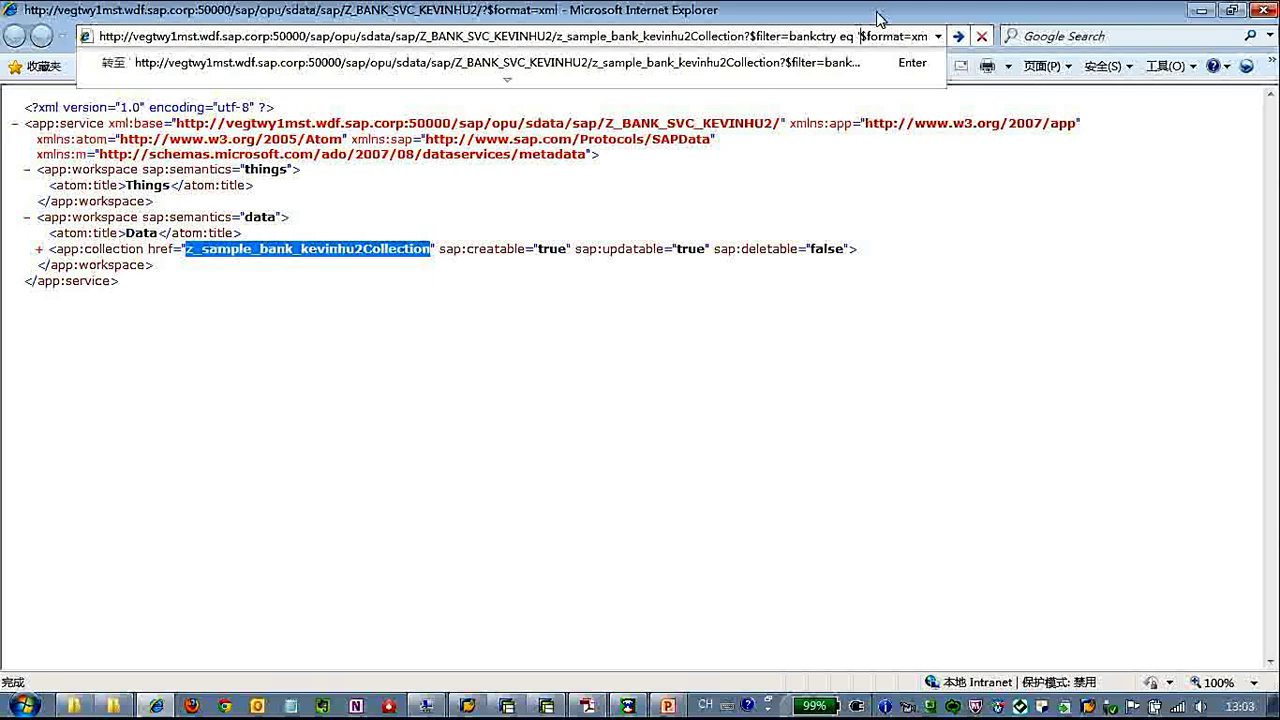
type("US'&")
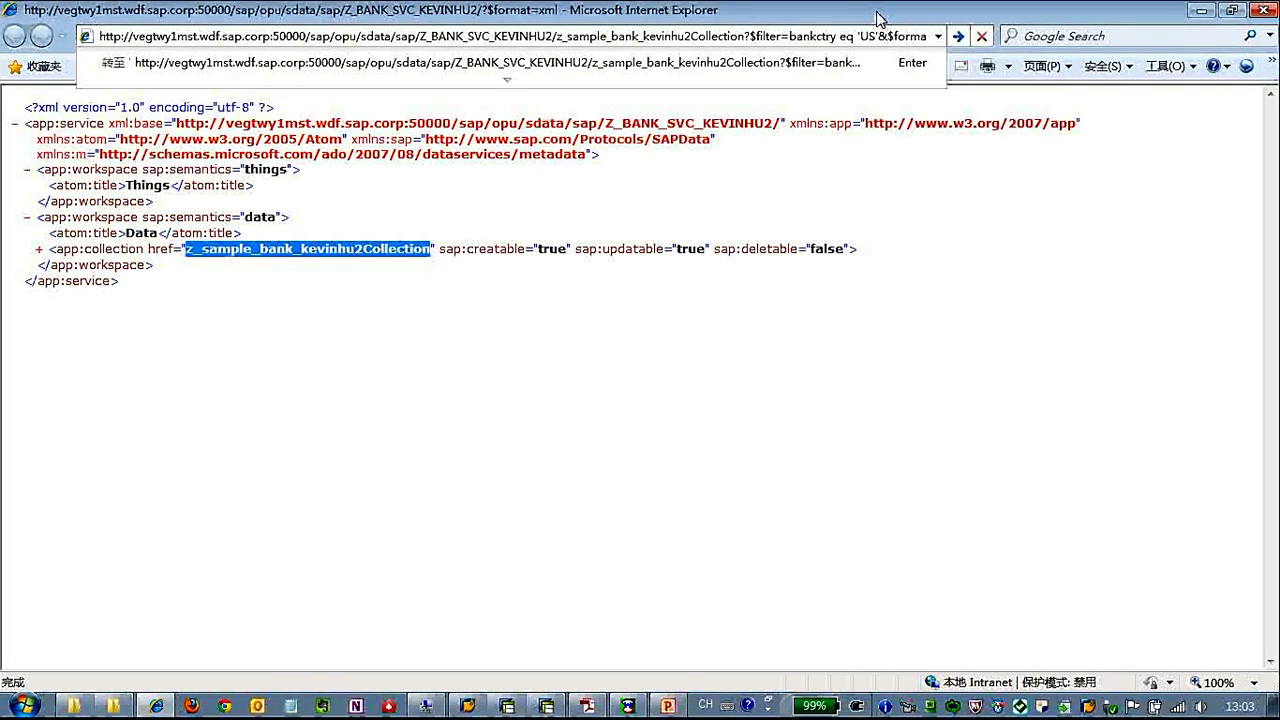
key("End")
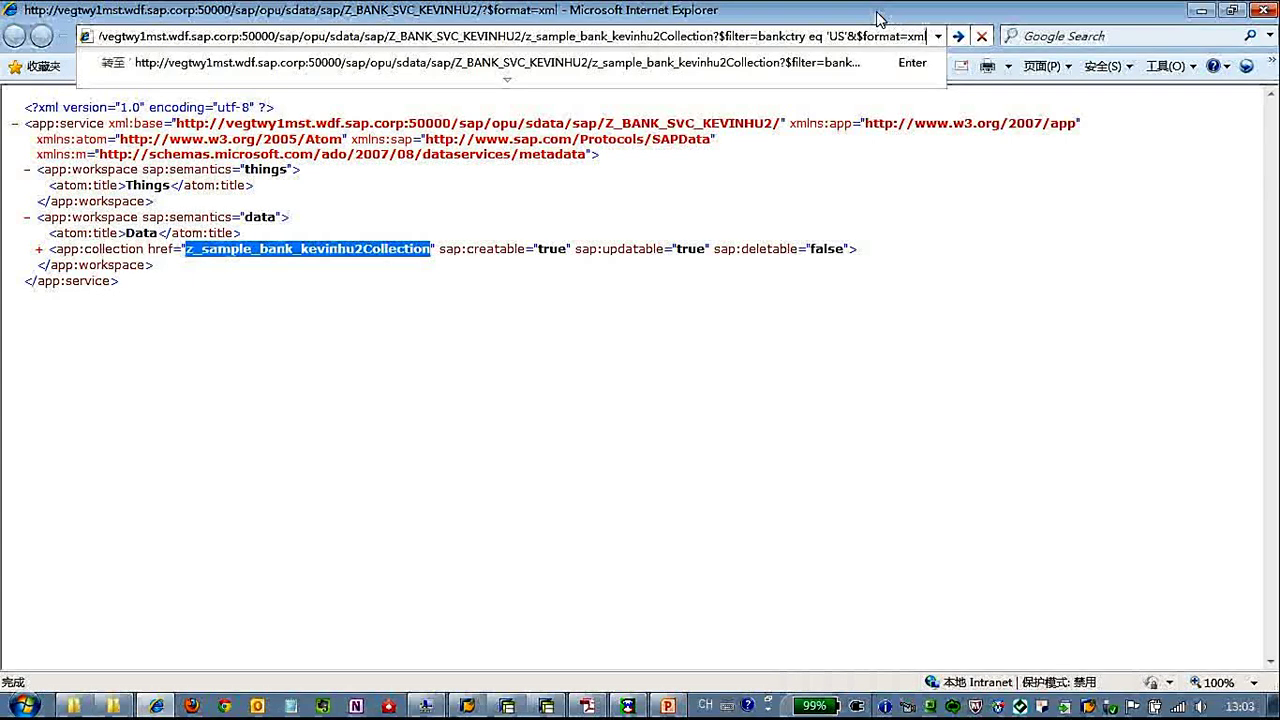
key("Return")
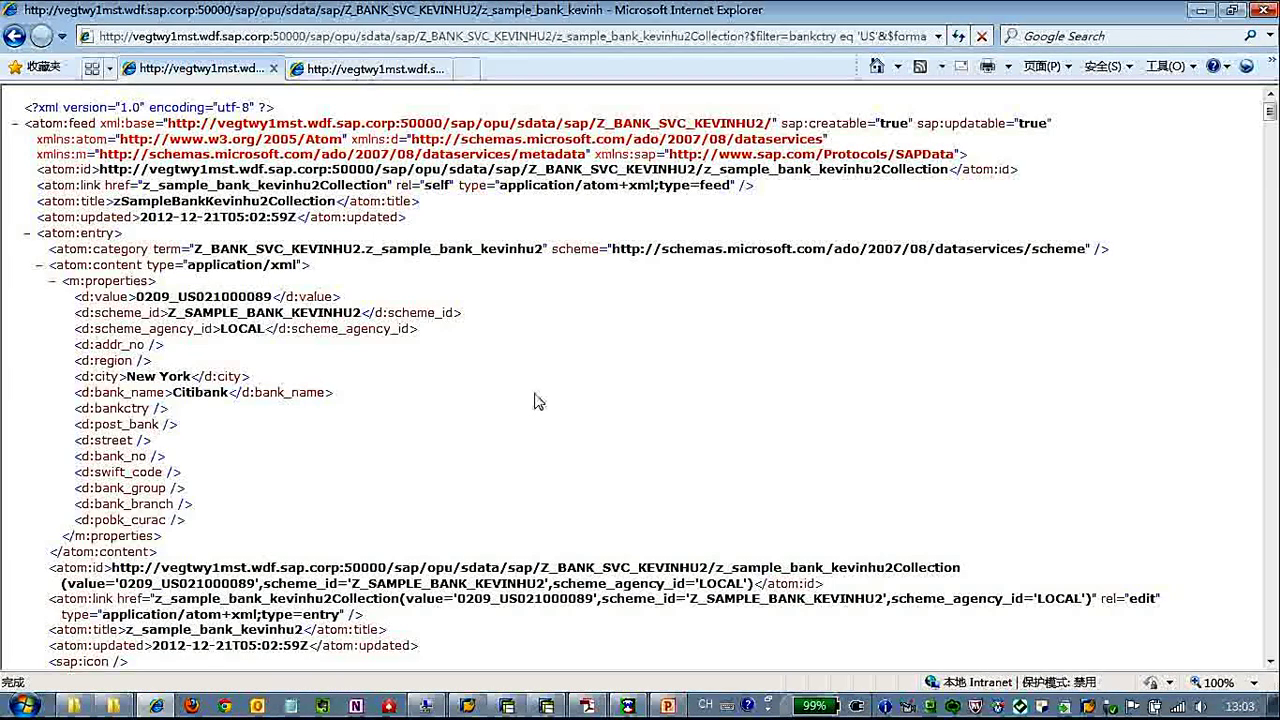
Review the returned US bank entries, such as Citibank, New York.
scroll(534, 395, "down", 3)
scroll(536, 390, "down", 3)
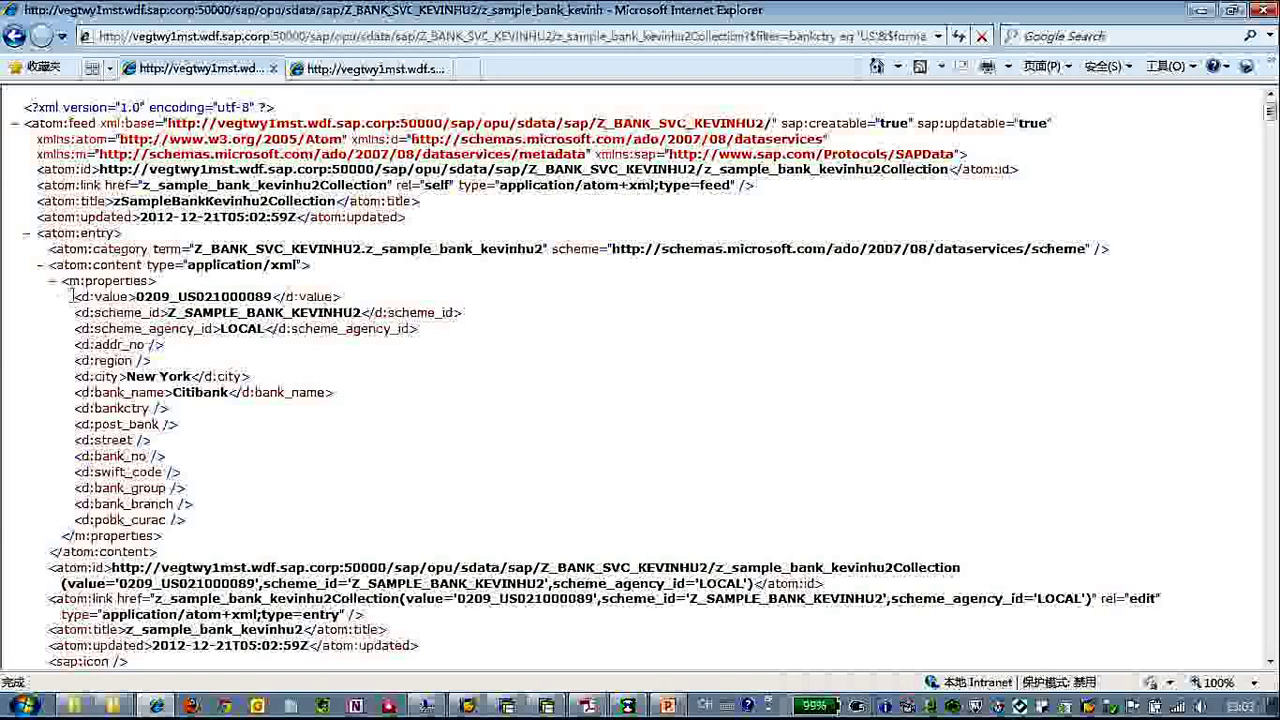
left_click_drag(75, 297, 270, 392)
left_click(451, 445)
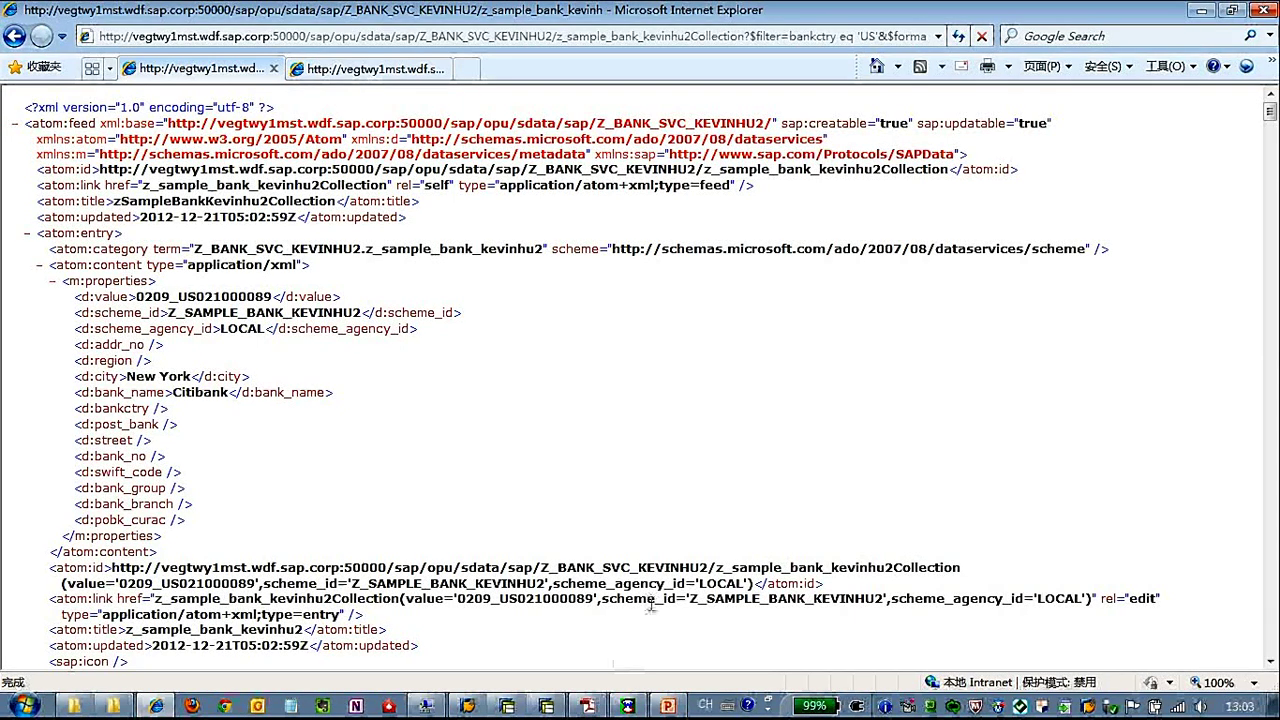
Maximize wfetch and copy the z_sample_bank_kevinhu2Collection path from IE's address bar.
left_click(627, 706)
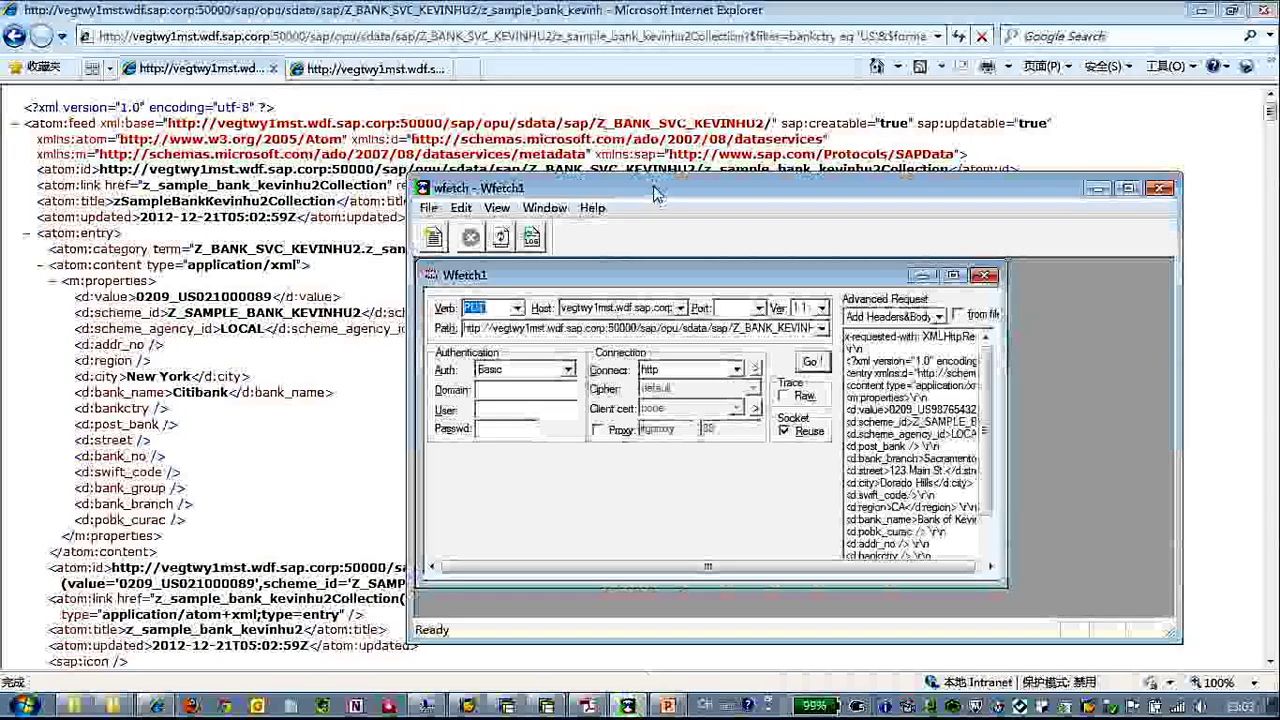
left_click_drag(675, 193, 505, 103)
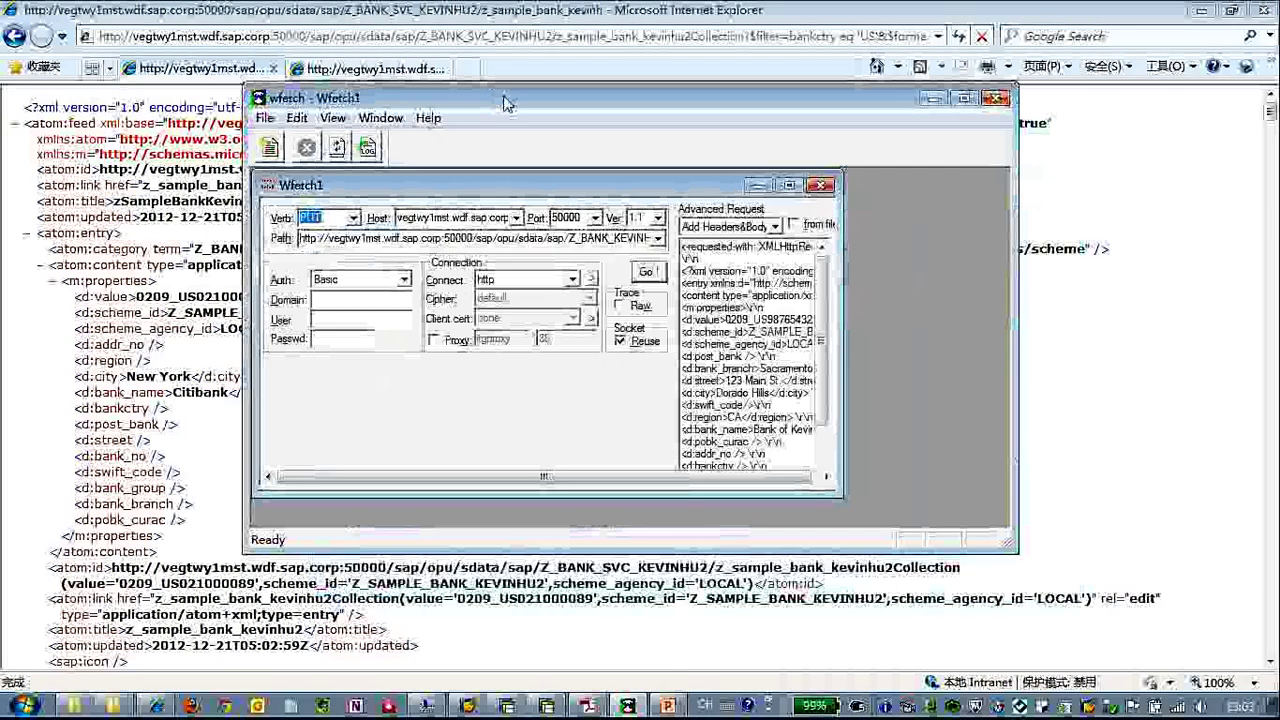
double_click(505, 103)
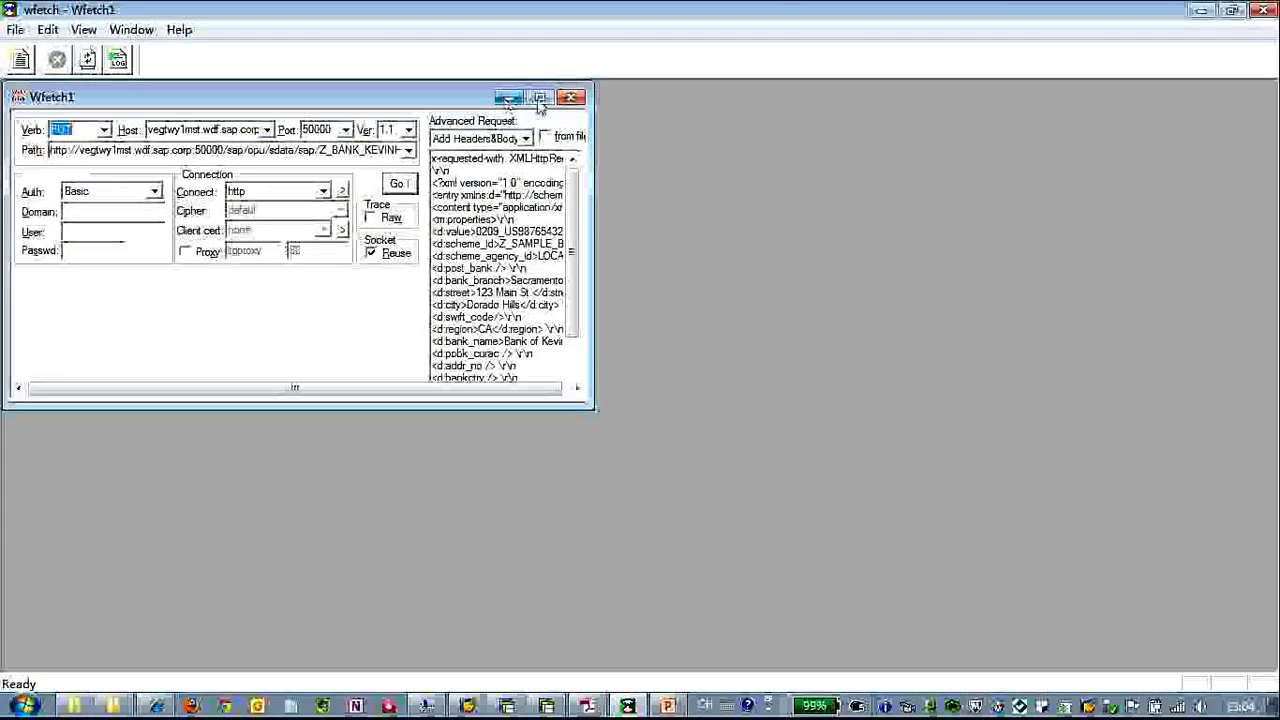
left_click(537, 97)
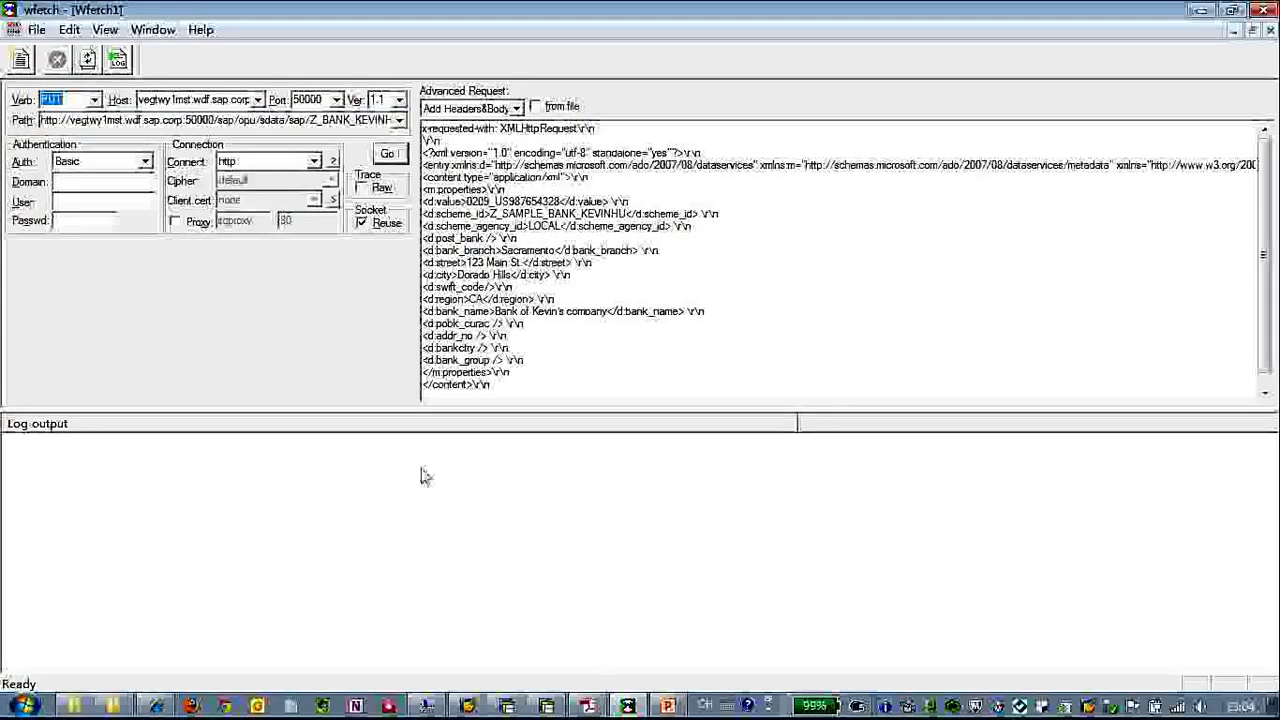
left_click(1202, 12)
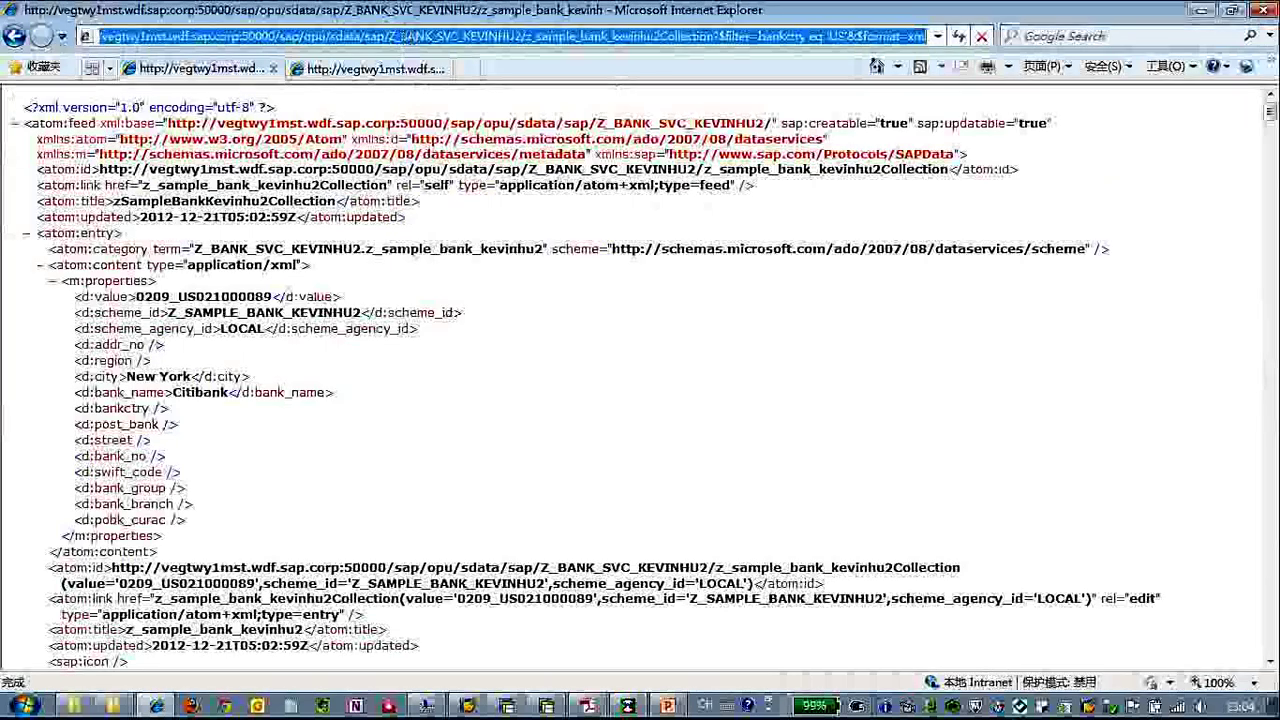
left_click_drag(276, 36, 712, 36)
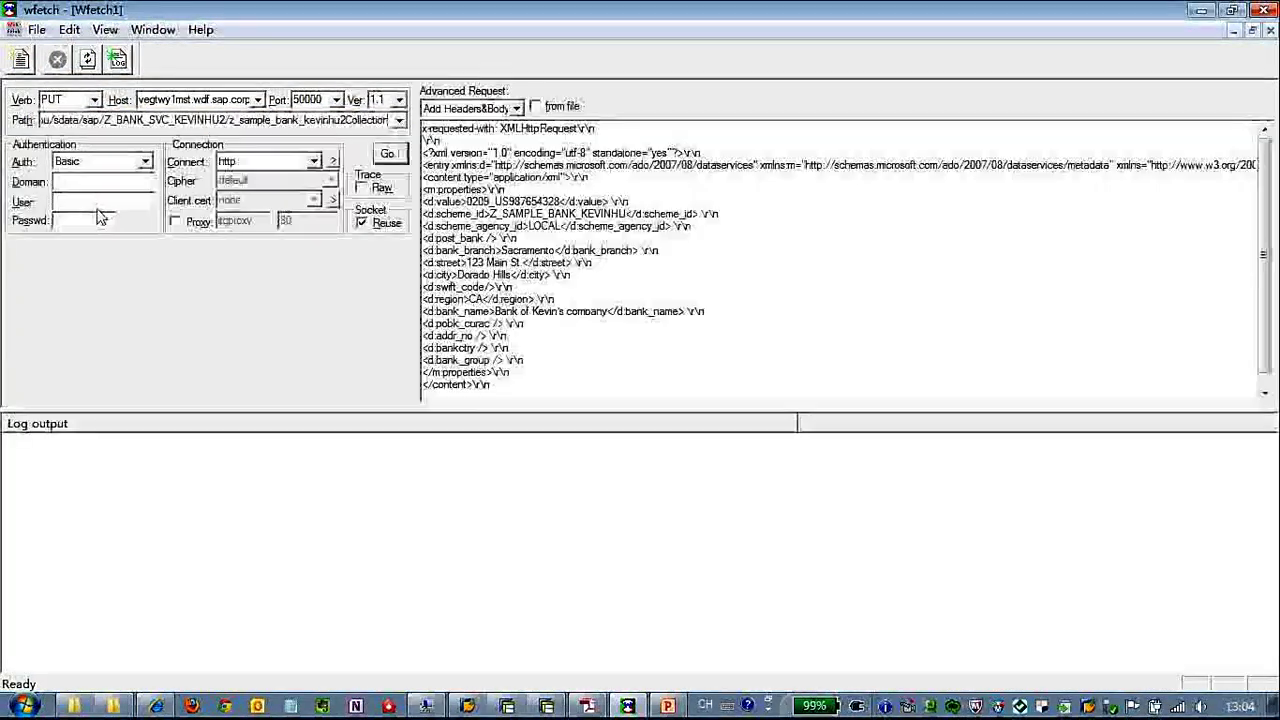
Enter the login user name in wfetch's Authentication fields and check the request path.
left_click(97, 200)
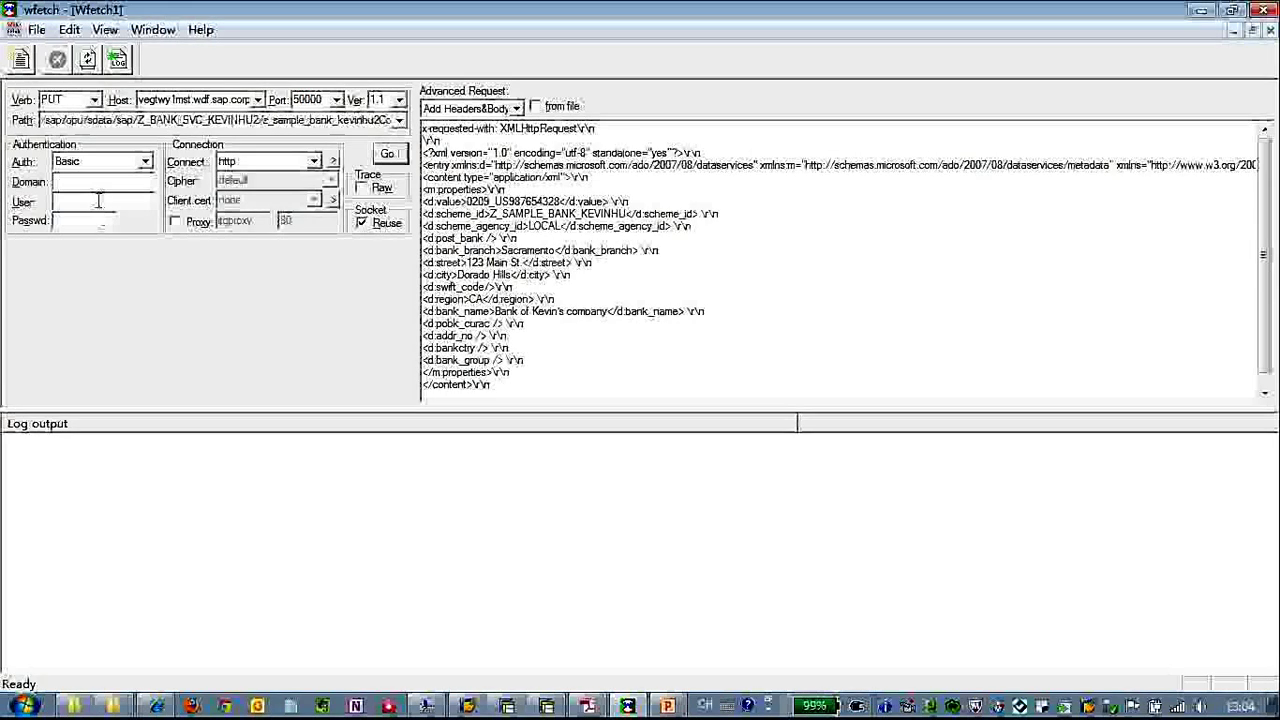
type("I06839*******")
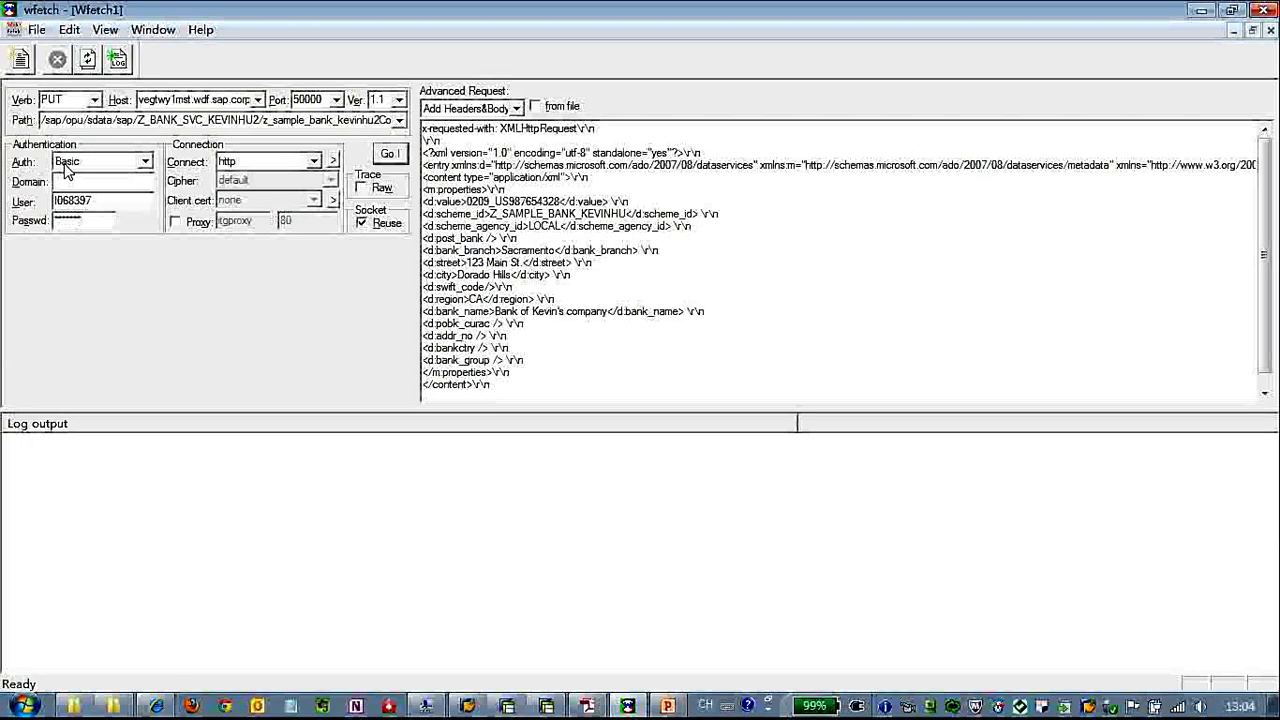
left_click(212, 120)
left_click_drag(308, 120, 390, 120)
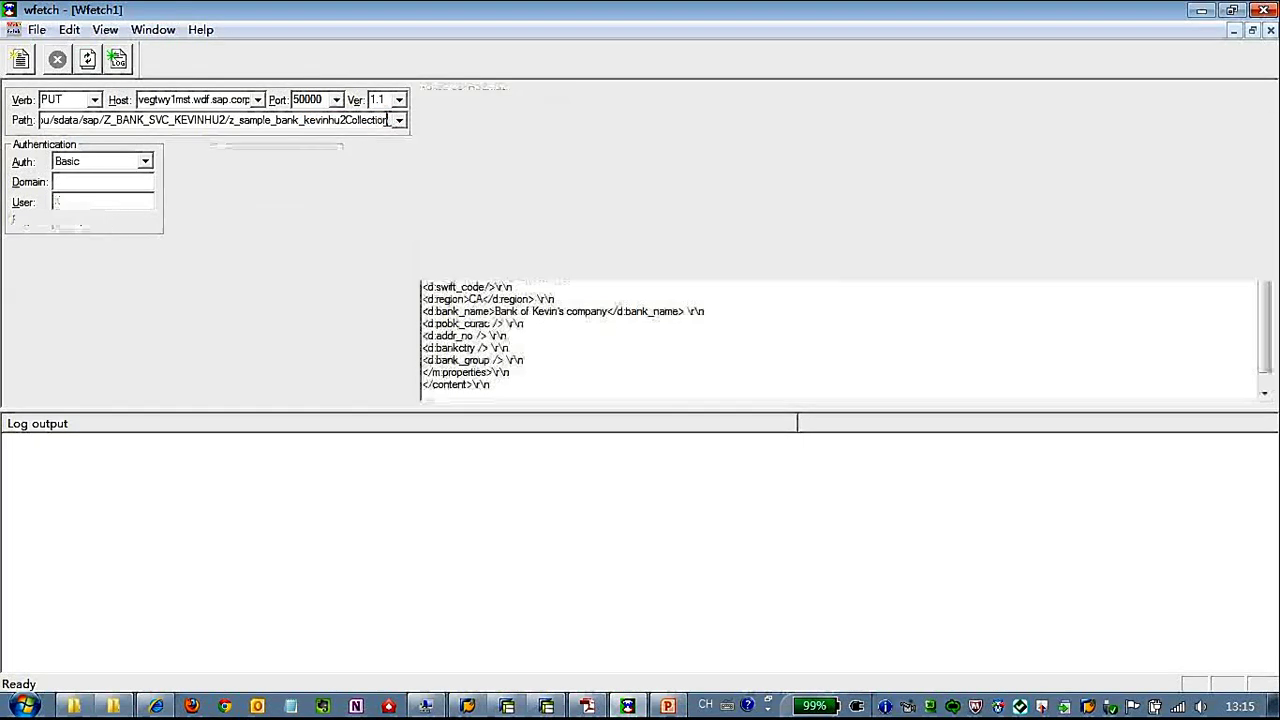
left_click(358, 121)
double_click(358, 121)
Change the request verb from PUT to POST.
left_click(92, 100)
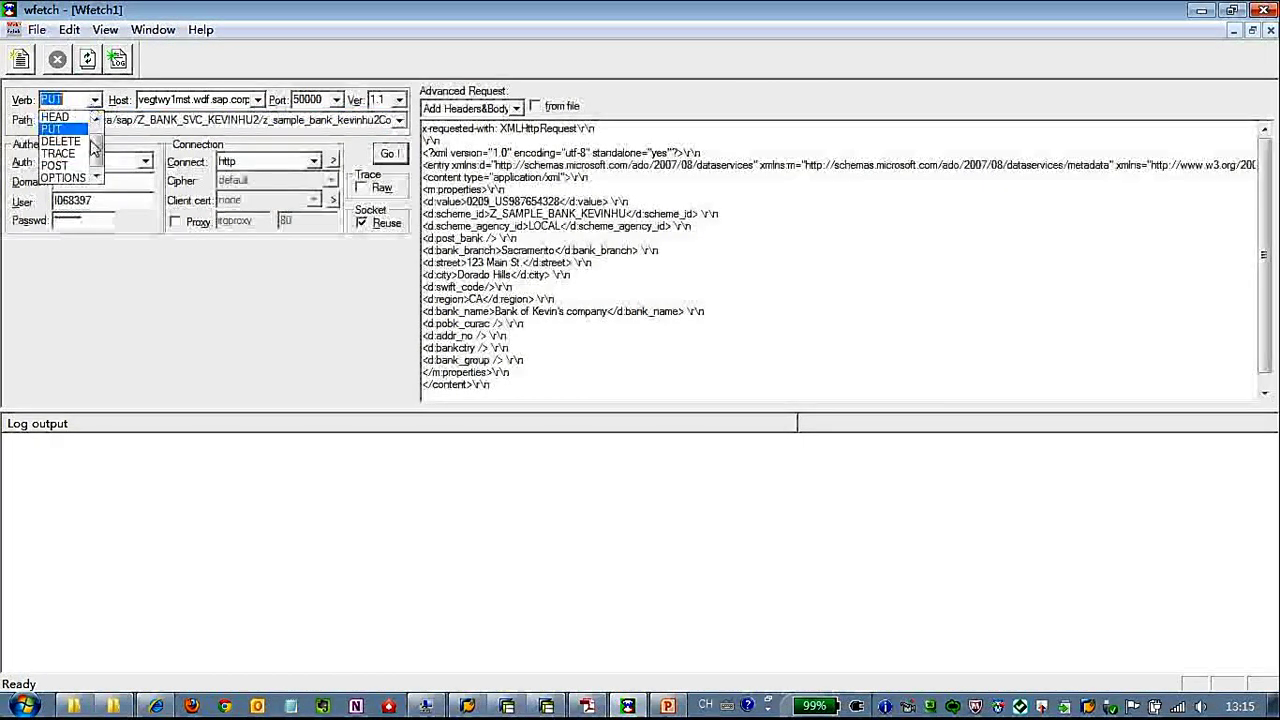
scroll(80, 160, "down", 1)
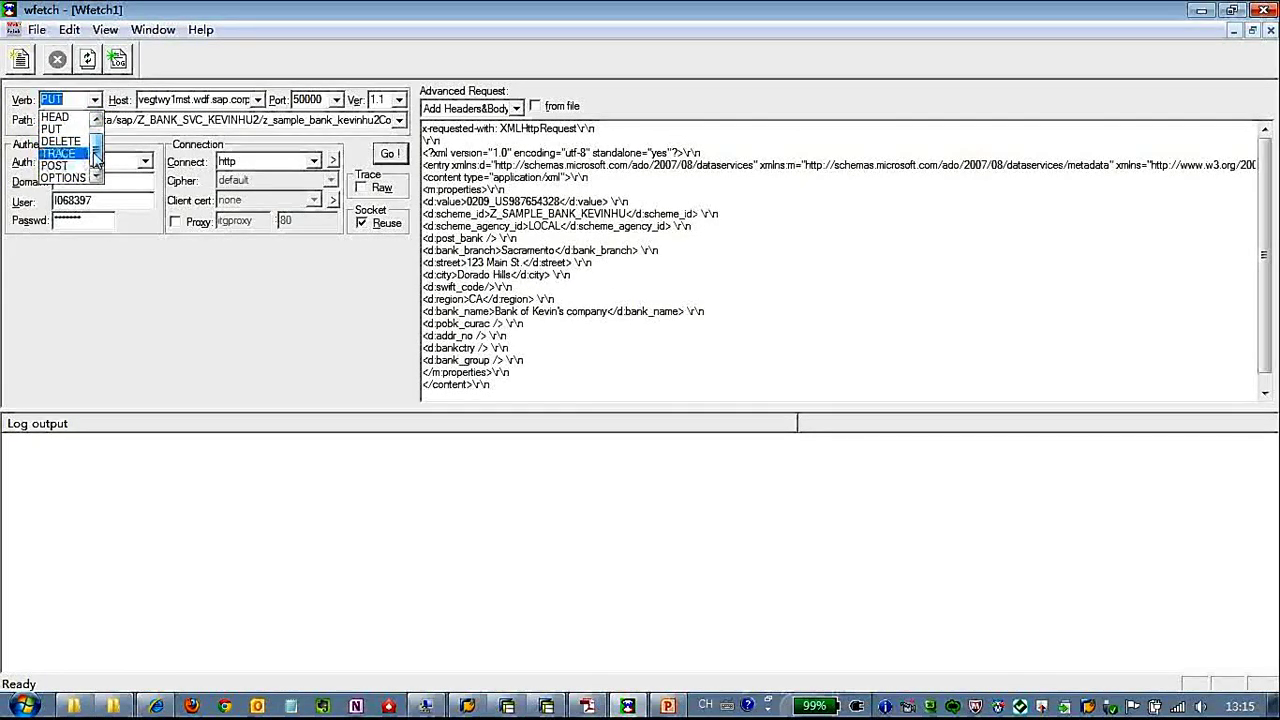
scroll(95, 165, "up", 1)
scroll(95, 165, "down", 1)
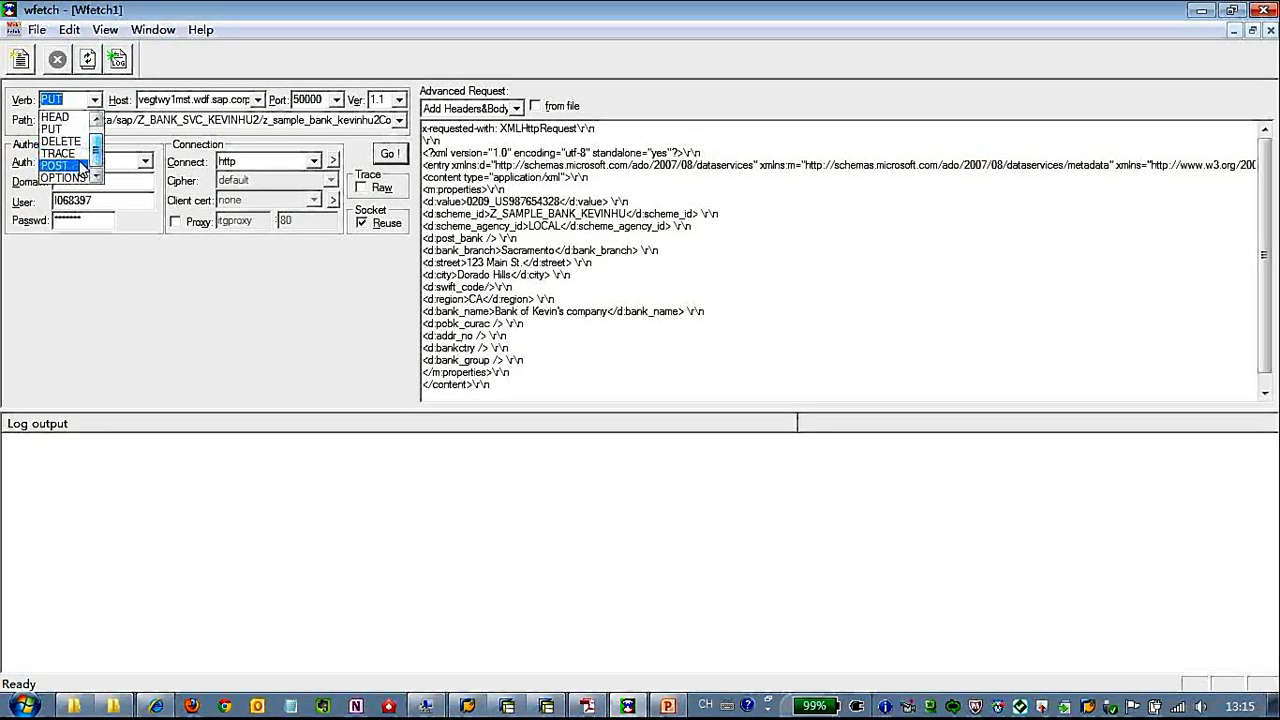
left_click(83, 165)
Change the bank key's final digit to 9, making it 0209_US987654329.
left_click(529, 177)
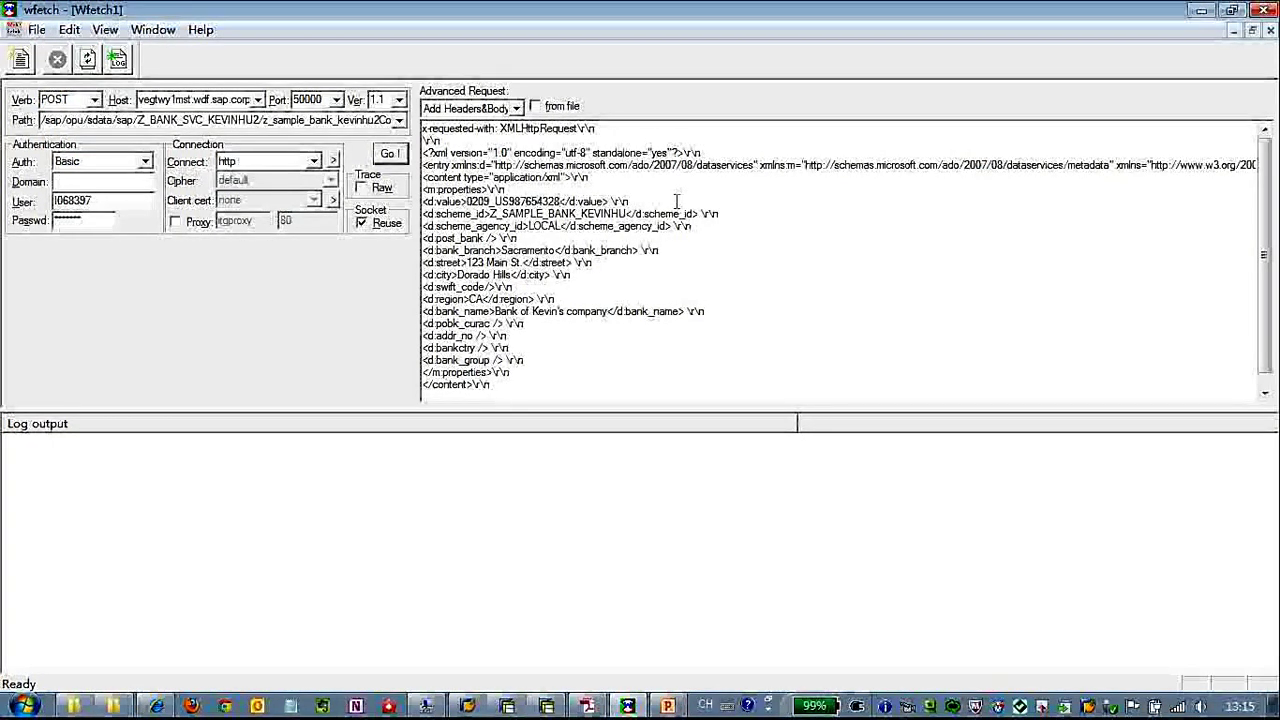
key("BackSpace")
type("9")
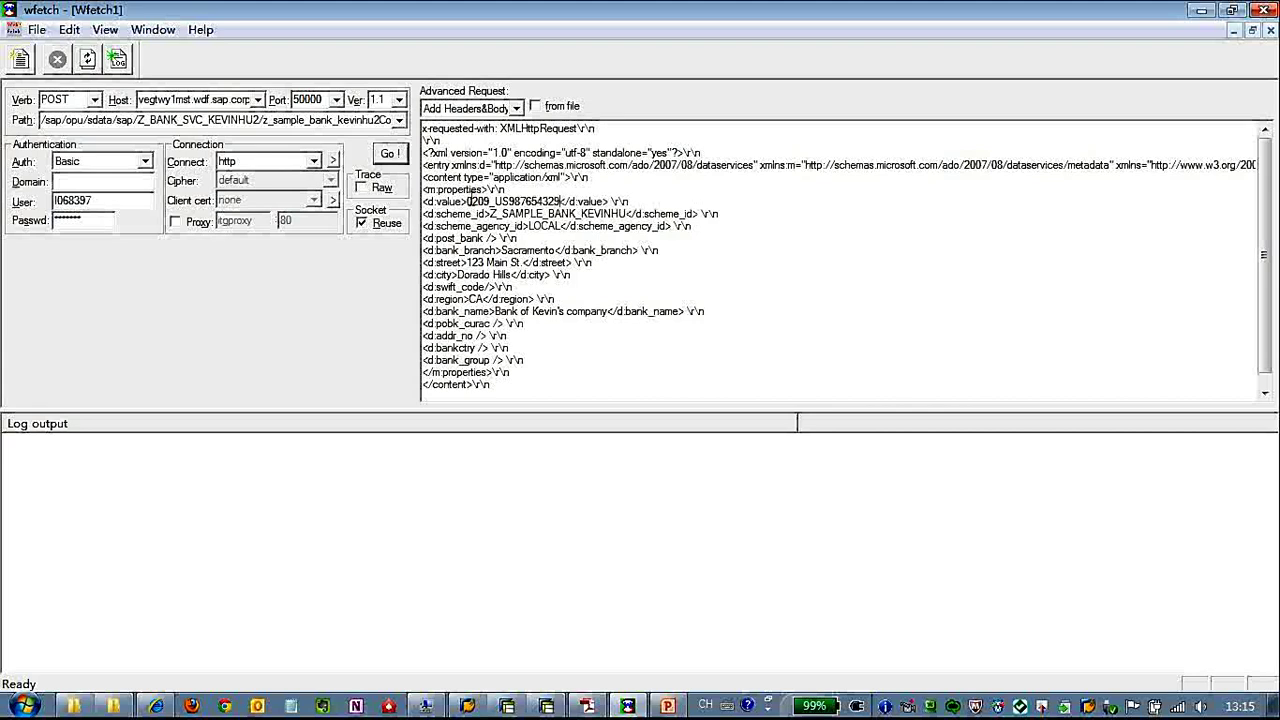
left_click(480, 203)
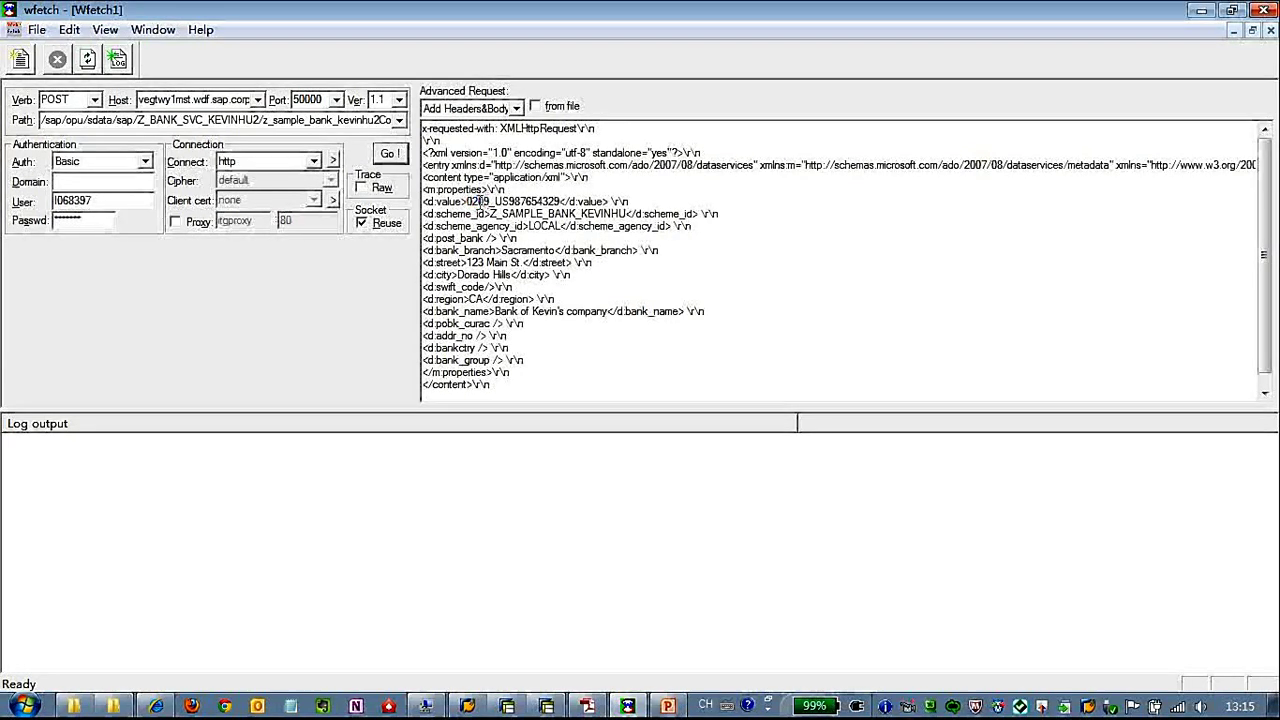
left_click_drag(509, 203, 563, 201)
left_click(490, 202)
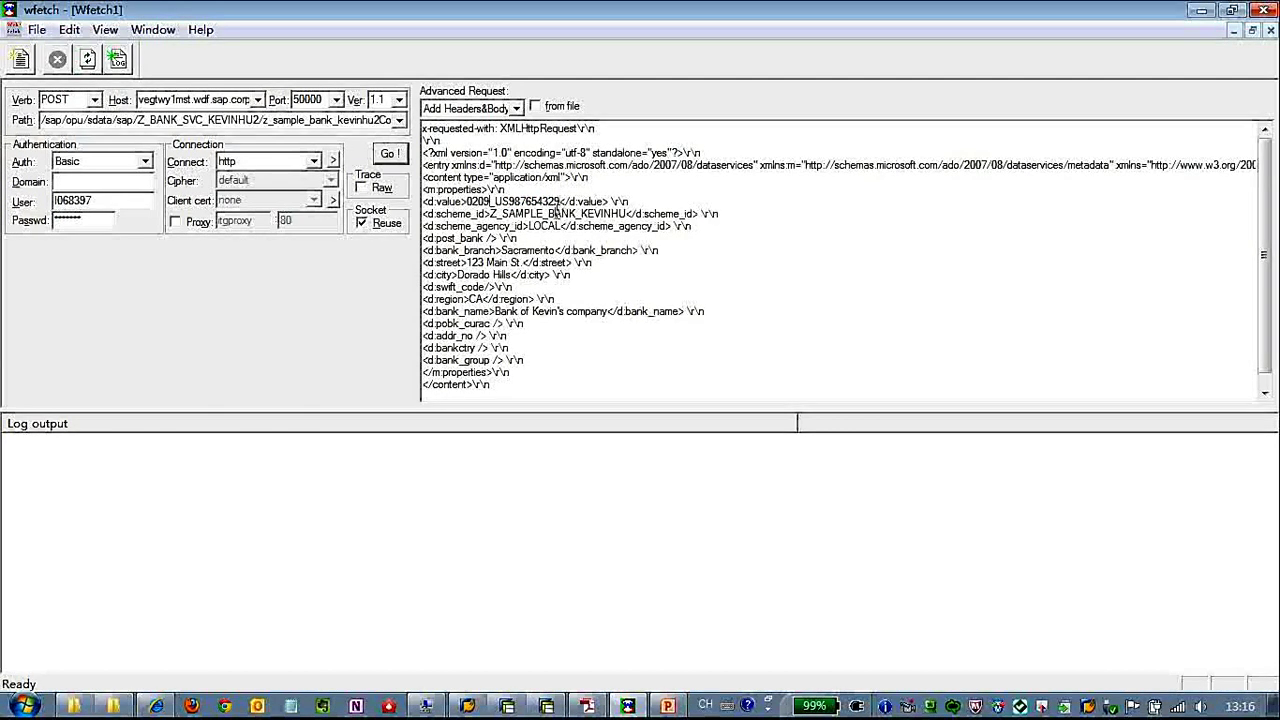
Paste scheme ID Z_SAMPLE_BANK_KEVINHU2 from the browser into the body and select ' company' in the bank name.
left_click(258, 120)
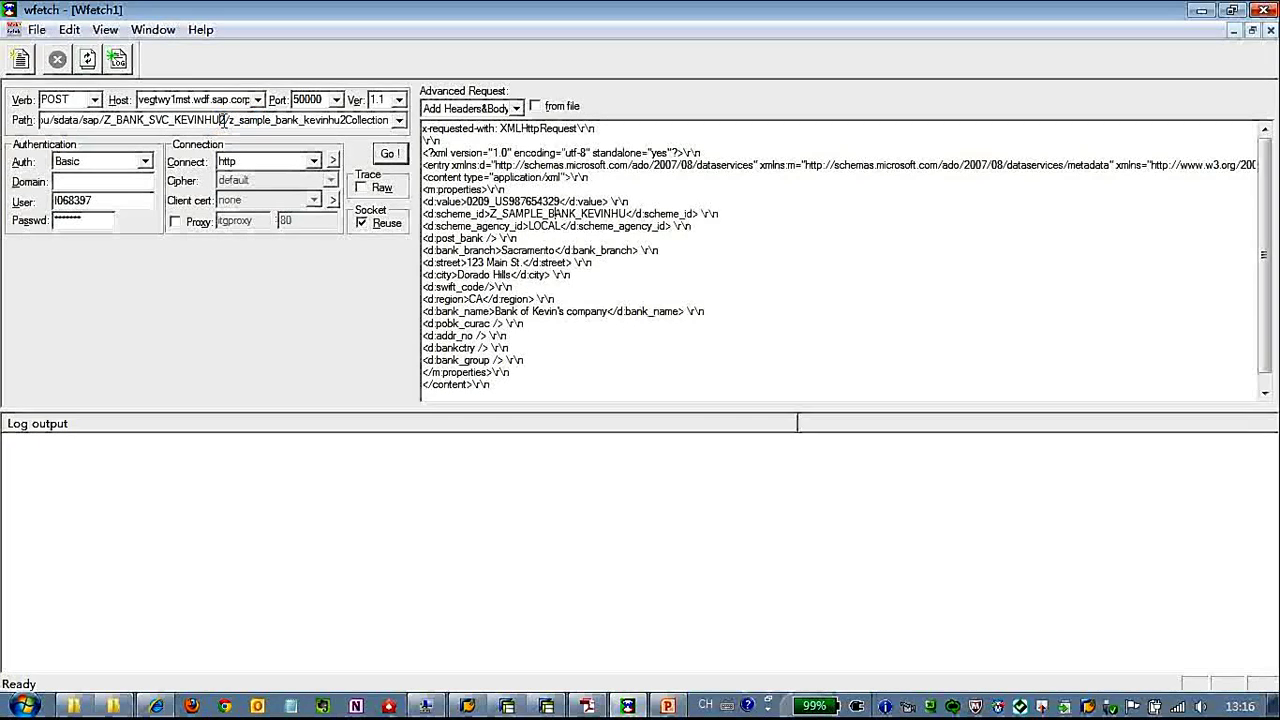
left_click_drag(224, 120, 104, 120)
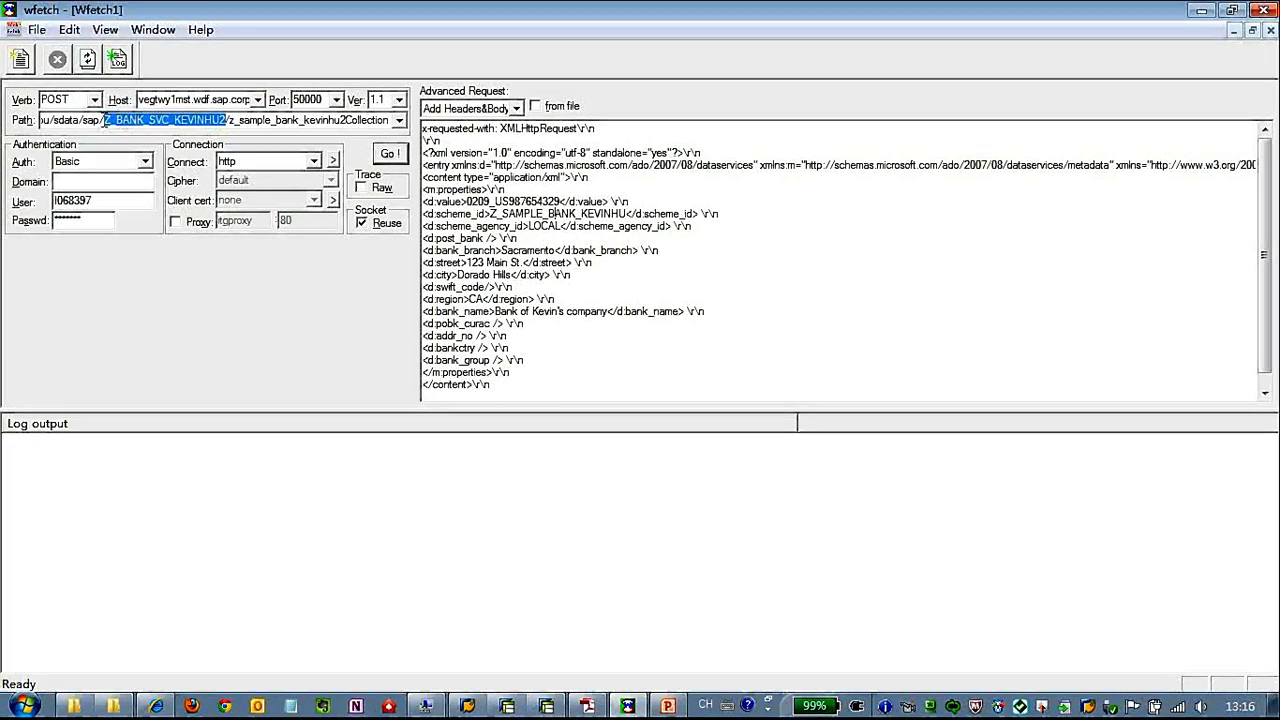
left_click(160, 706)
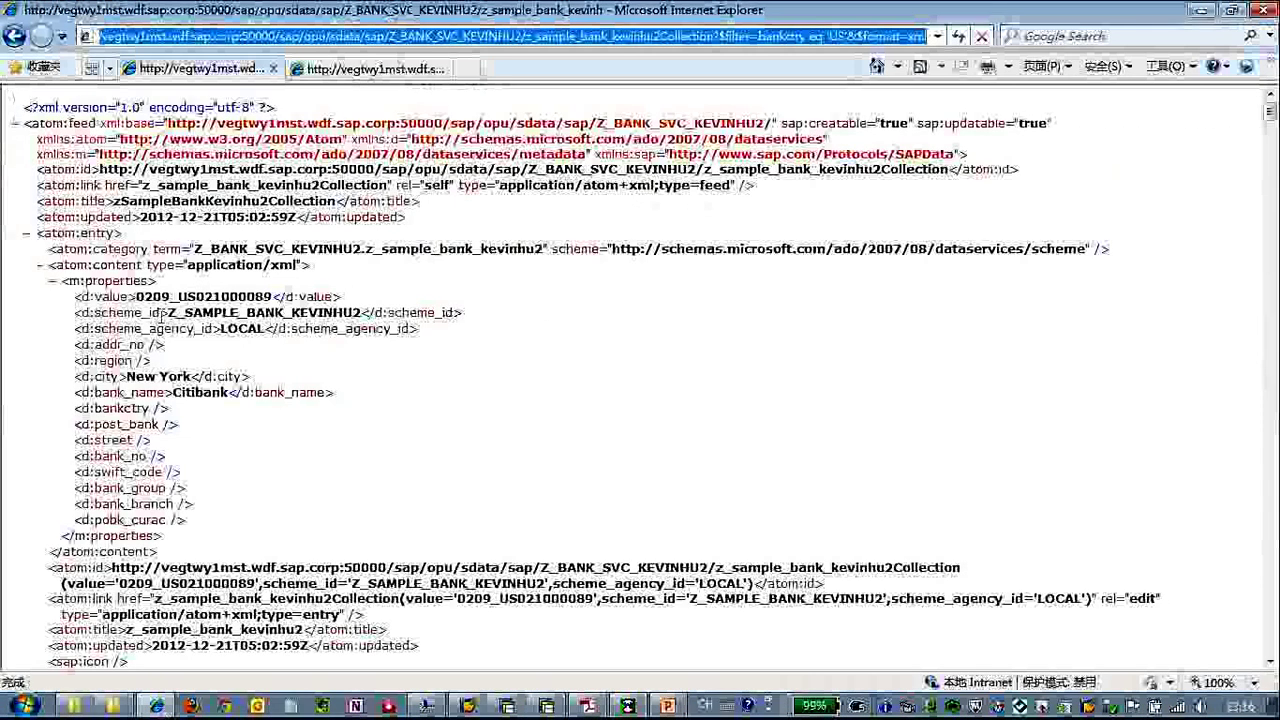
left_click_drag(168, 314, 360, 313)
key("ctrl+c")
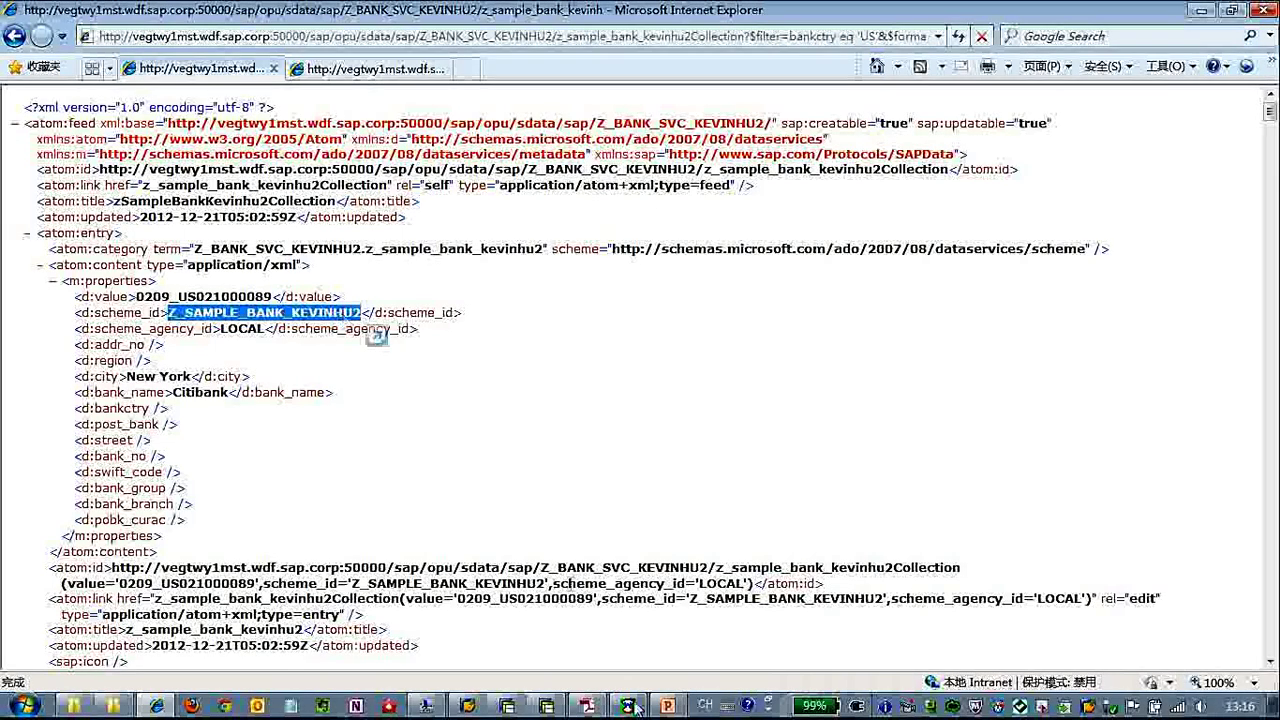
key("alt+Tab")
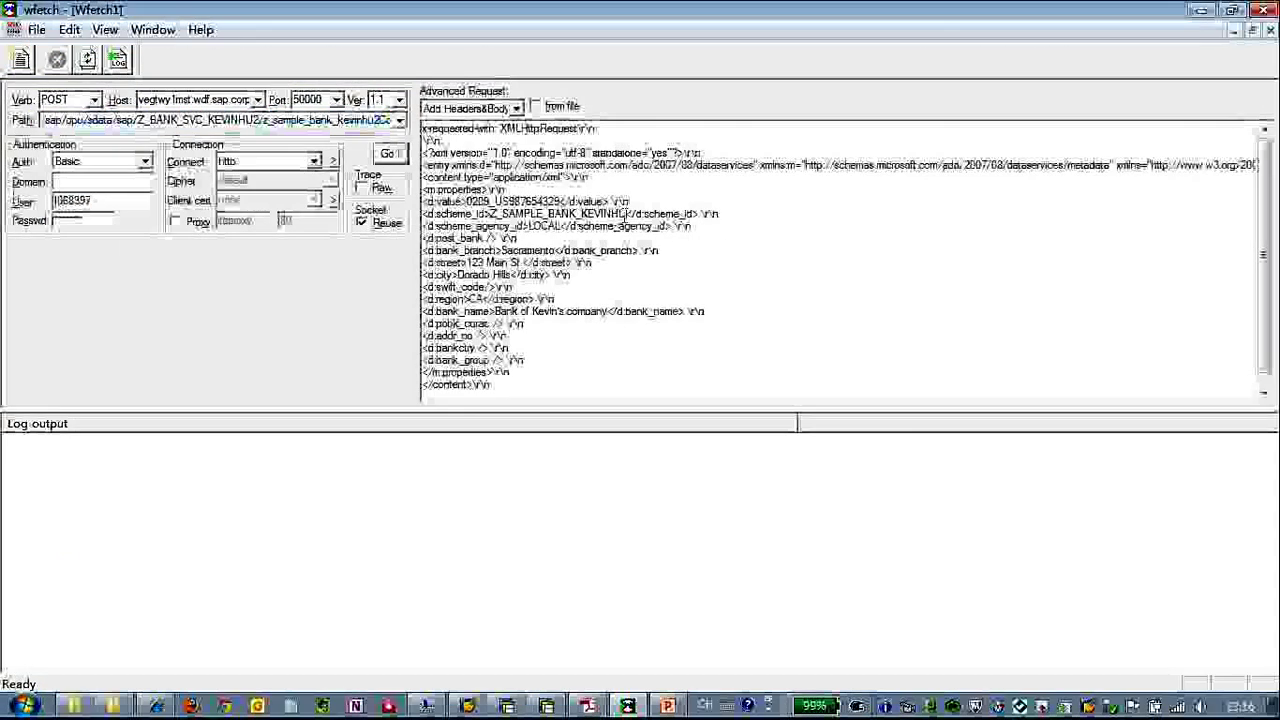
left_click_drag(626, 214, 491, 214)
key("ctrl+v")
left_click(550, 239)
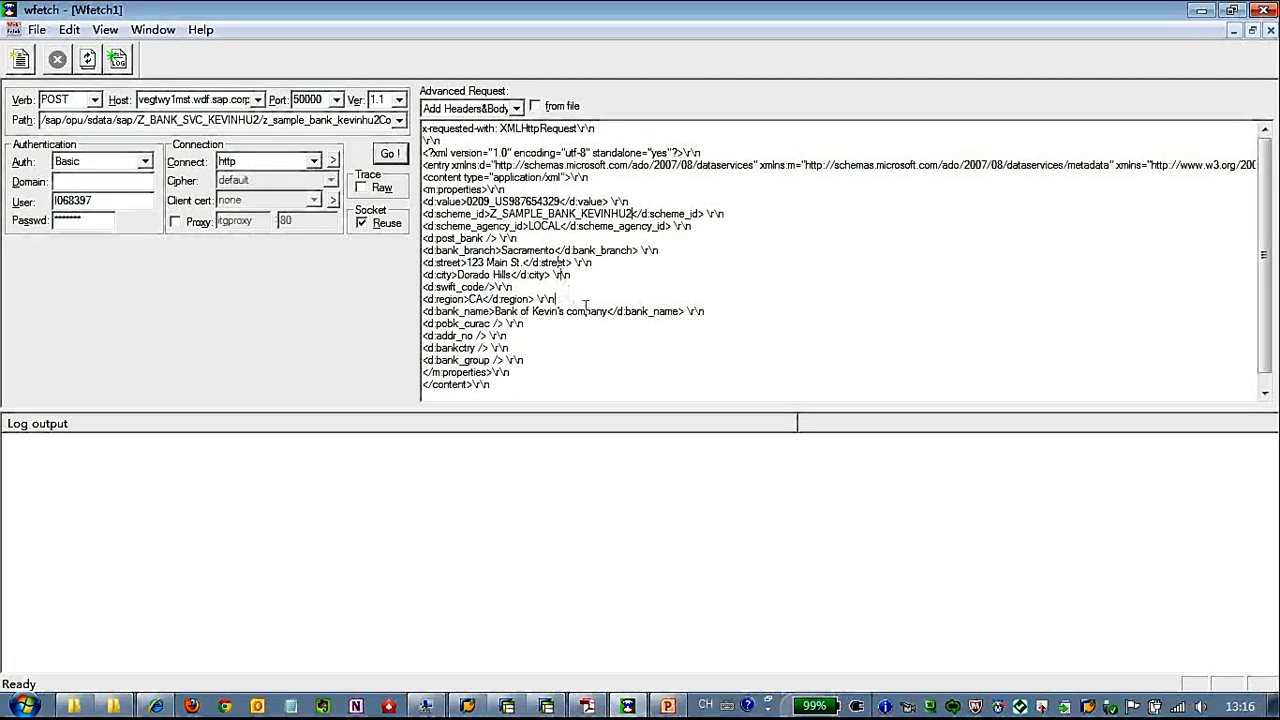
left_click_drag(608, 311, 565, 311)
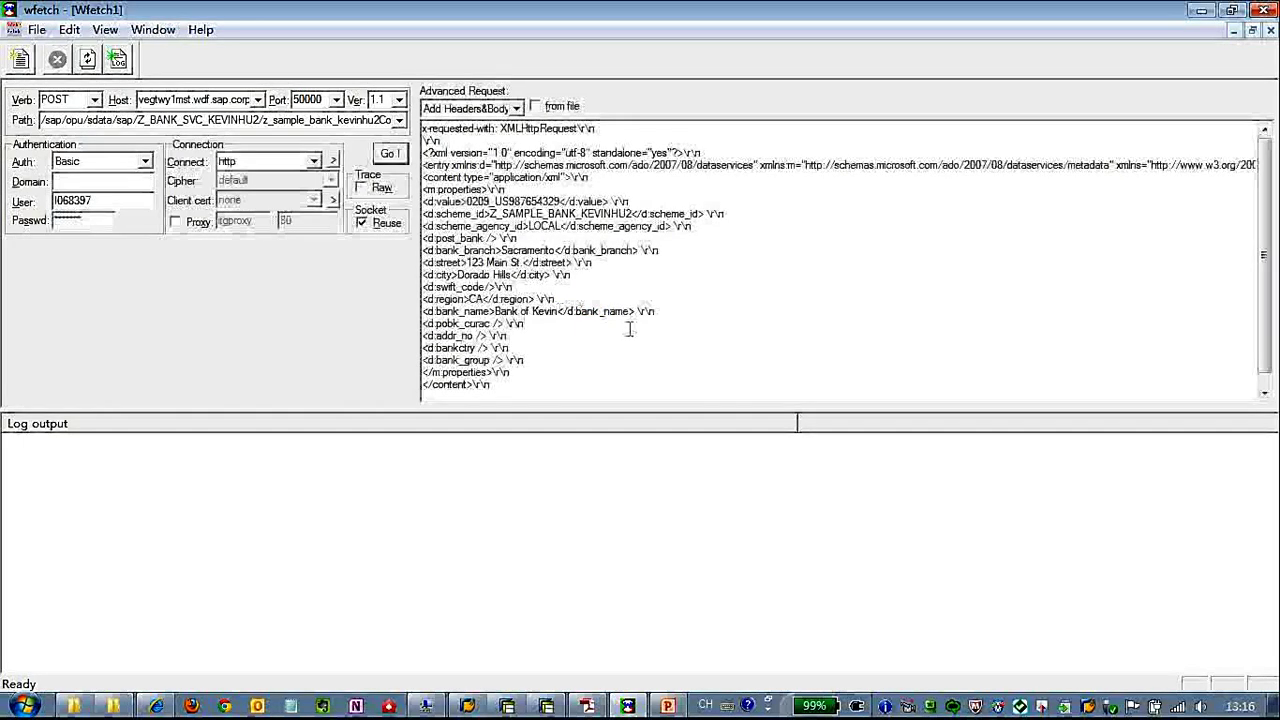
Send the POST, then put key 0209_US987654329 into the request path's entry URL.
left_click(390, 153)
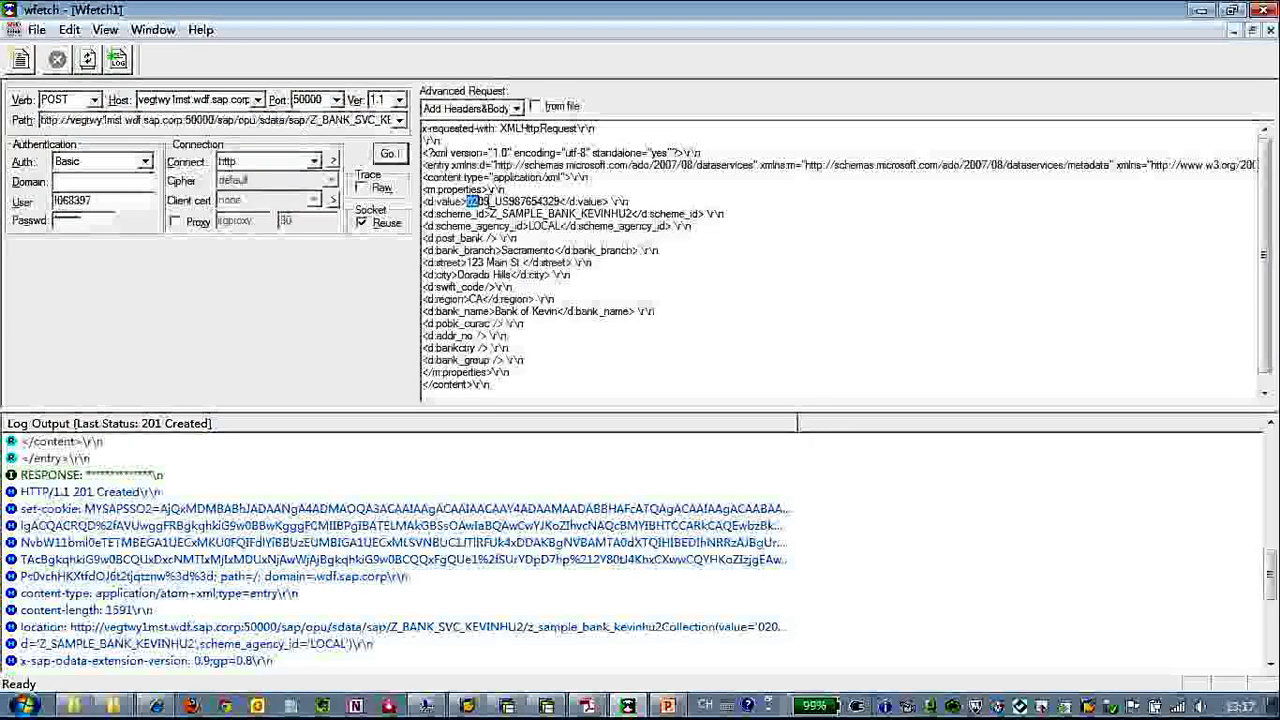
left_click_drag(510, 203, 560, 203)
key("ctrl+c")
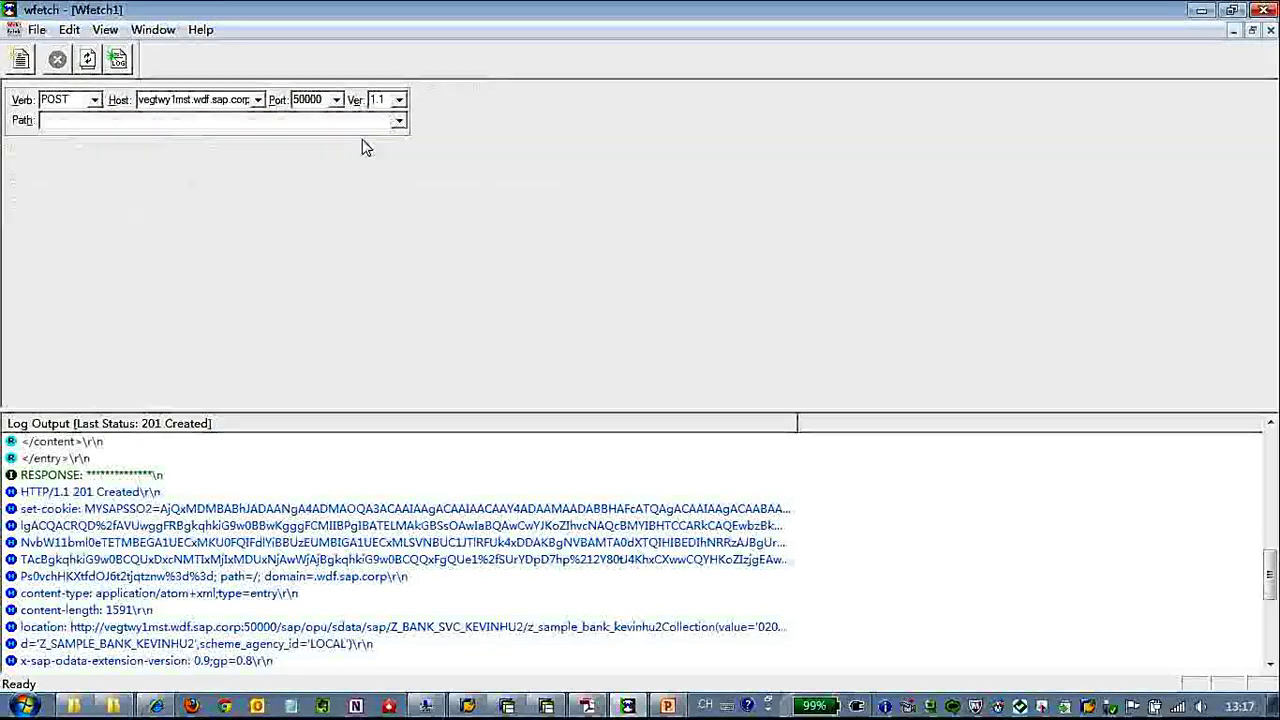
left_click(172, 120)
left_click(172, 120)
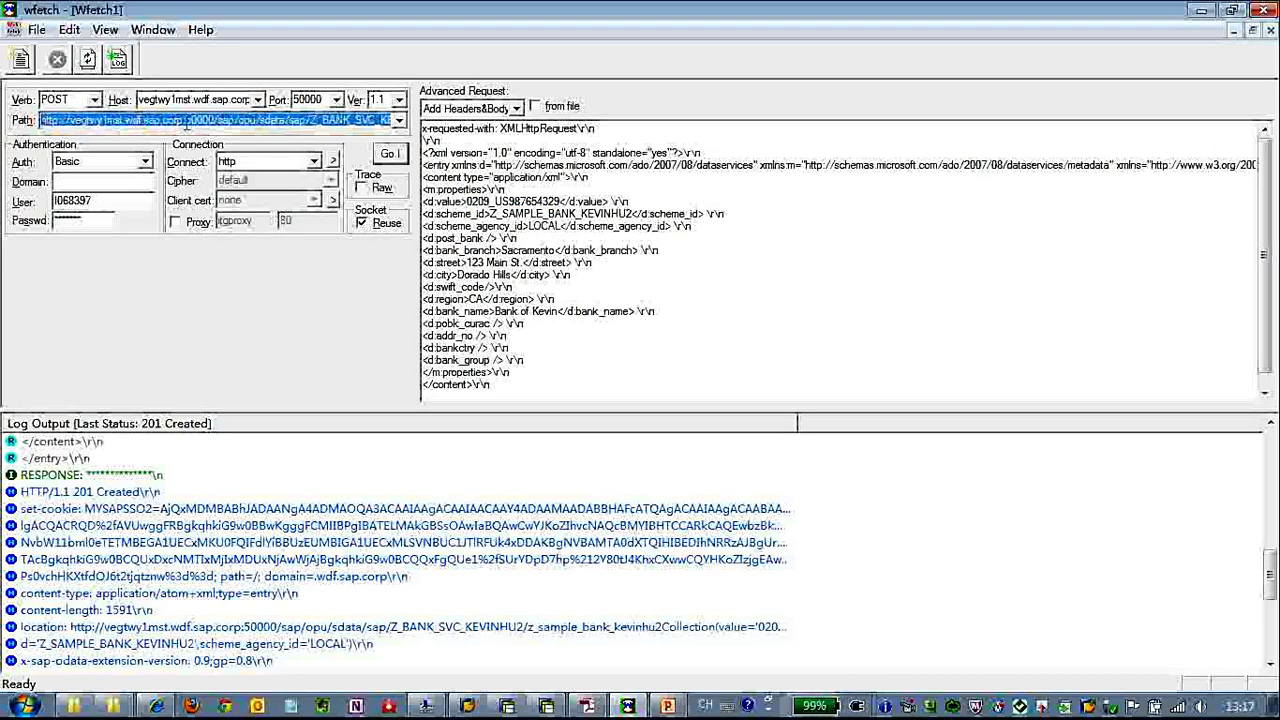
left_click_drag(333, 120, 272, 121)
left_click(133, 121)
left_click_drag(97, 120, 106, 120)
left_click(104, 121)
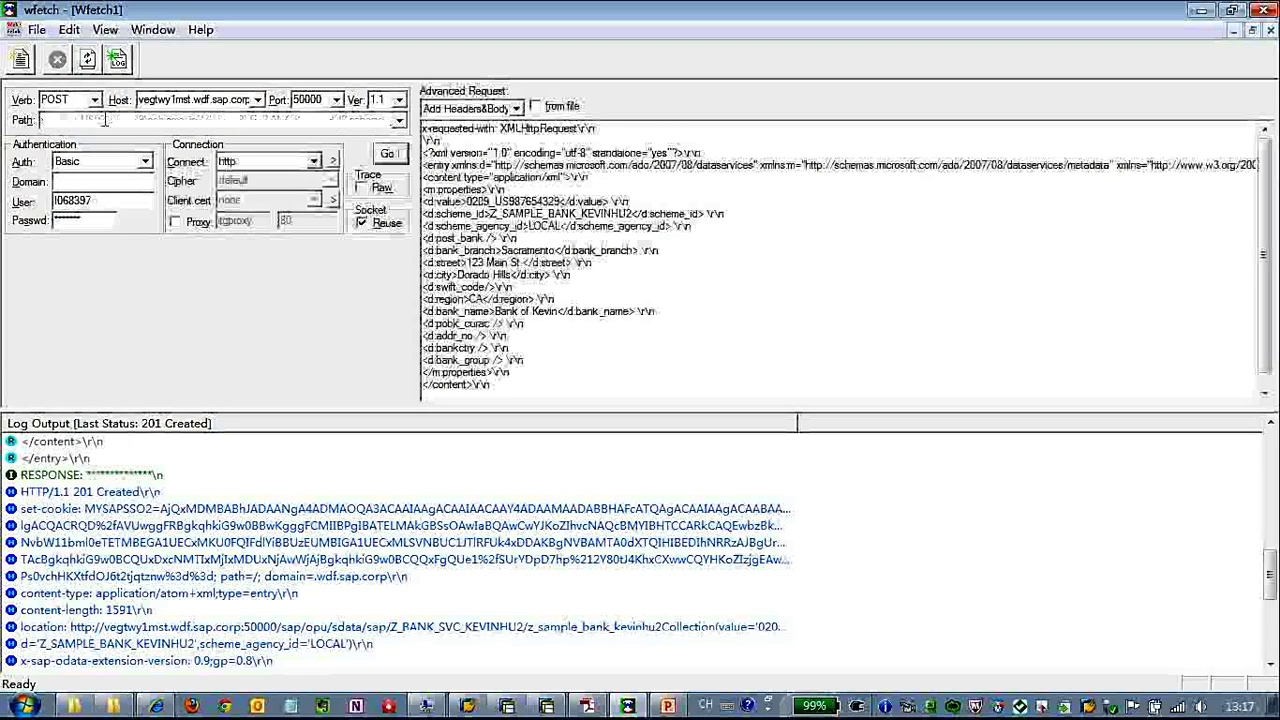
key("ctrl+v")
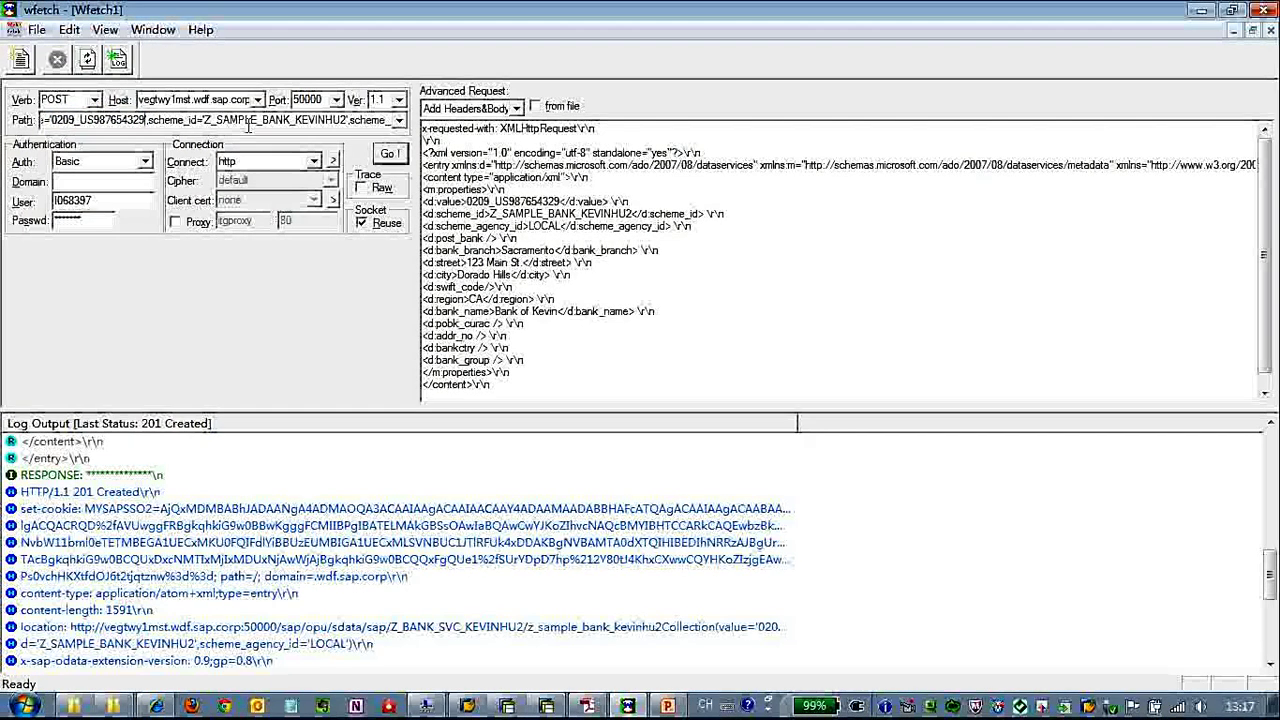
Open the Verb list to switch the request to GET.
left_click(93, 100)
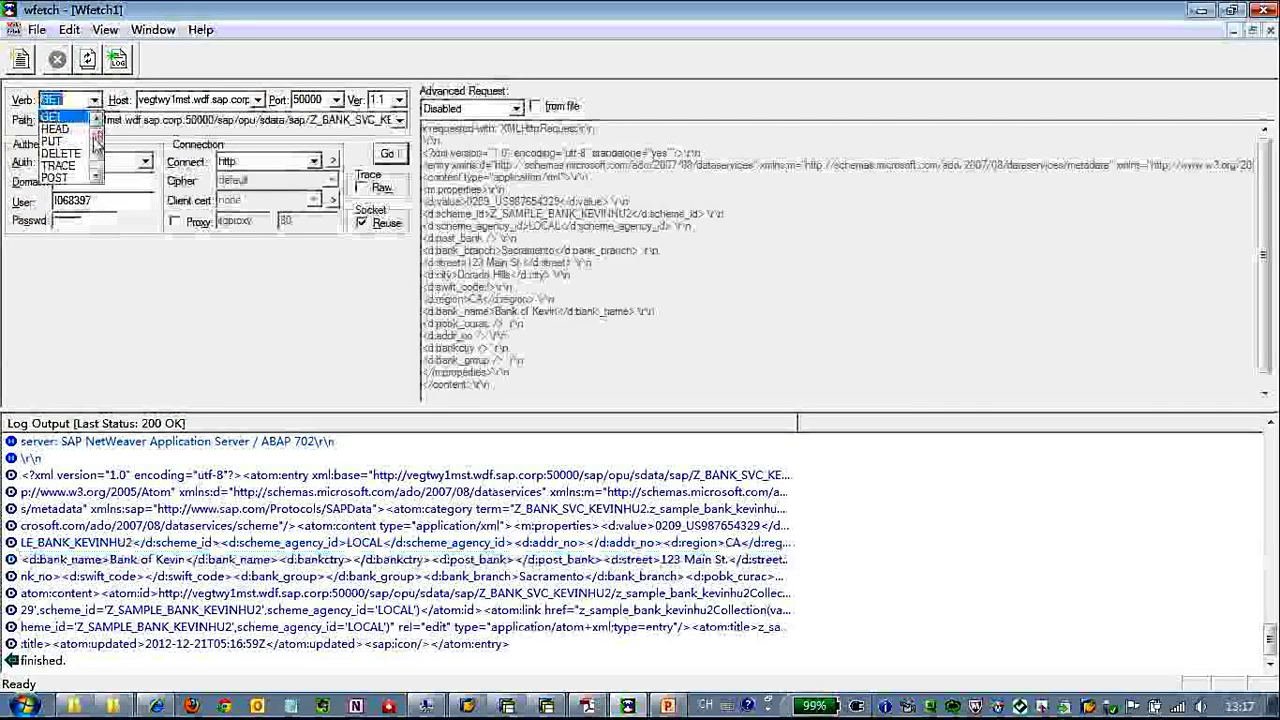
Make the request a PUT with headers and body, renaming the bank to Bank of Kevin' company.
left_click(52, 117)
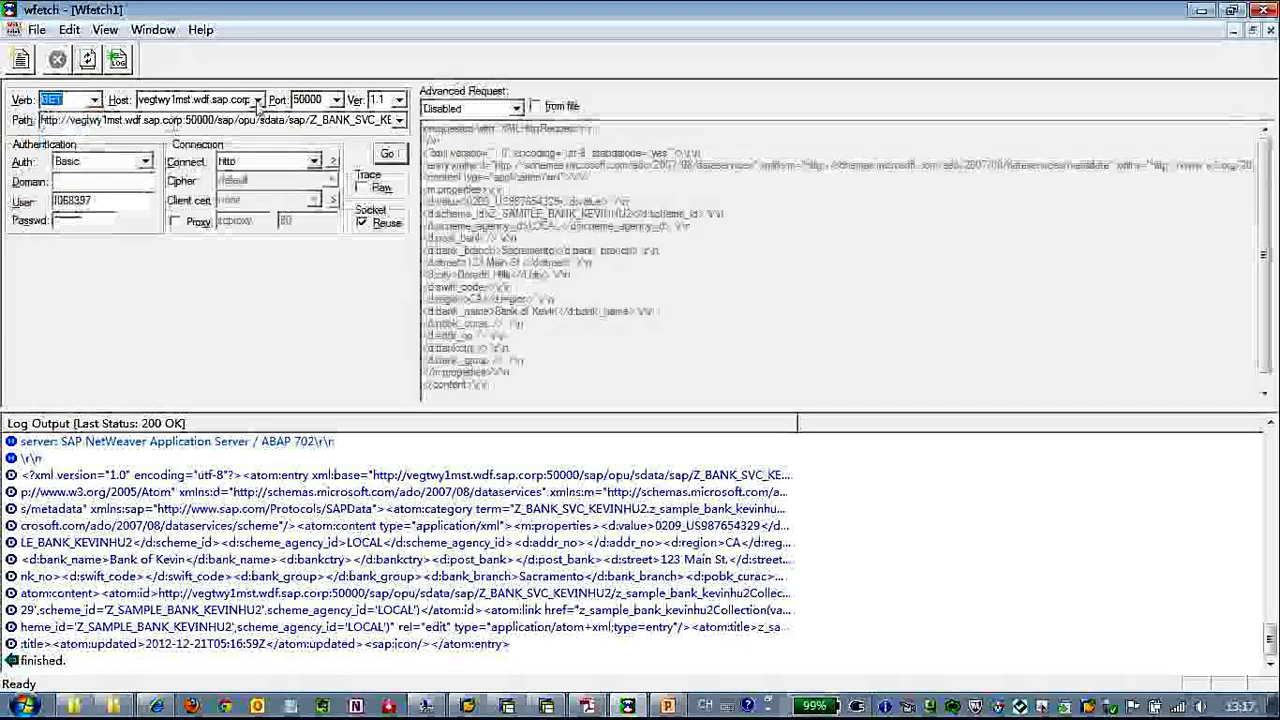
key("p")
key("Tab")
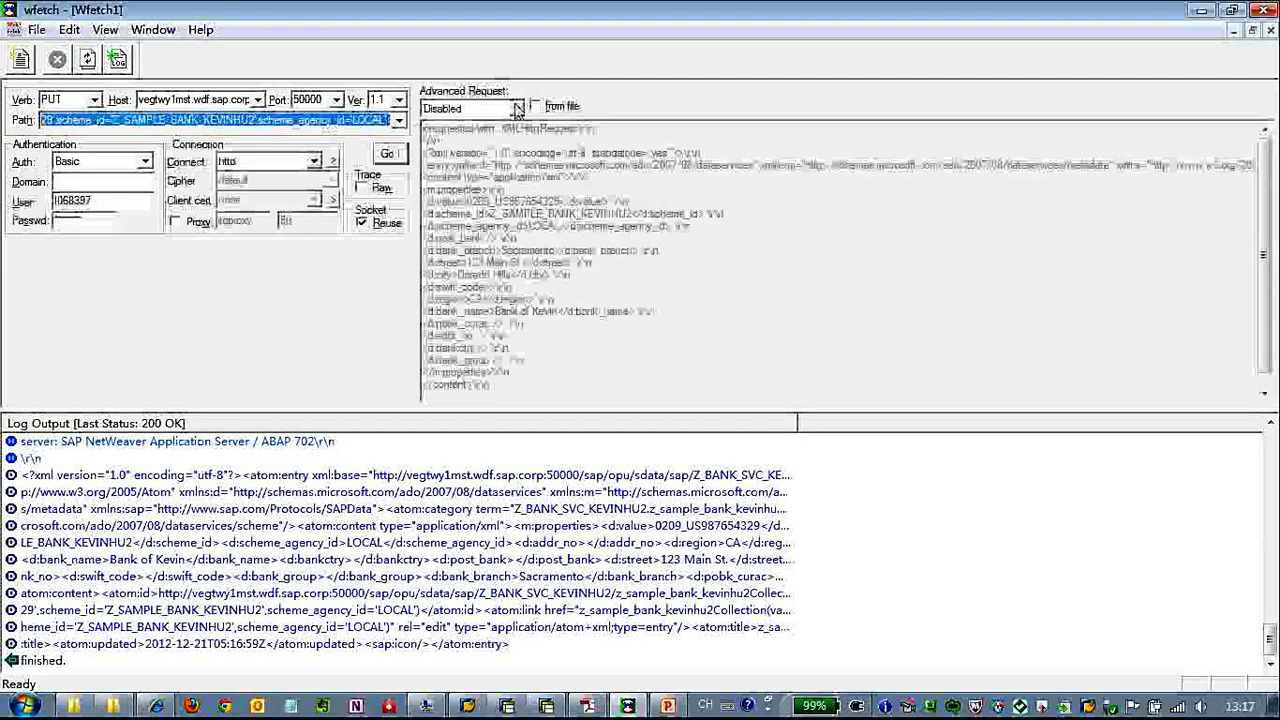
left_click(517, 108)
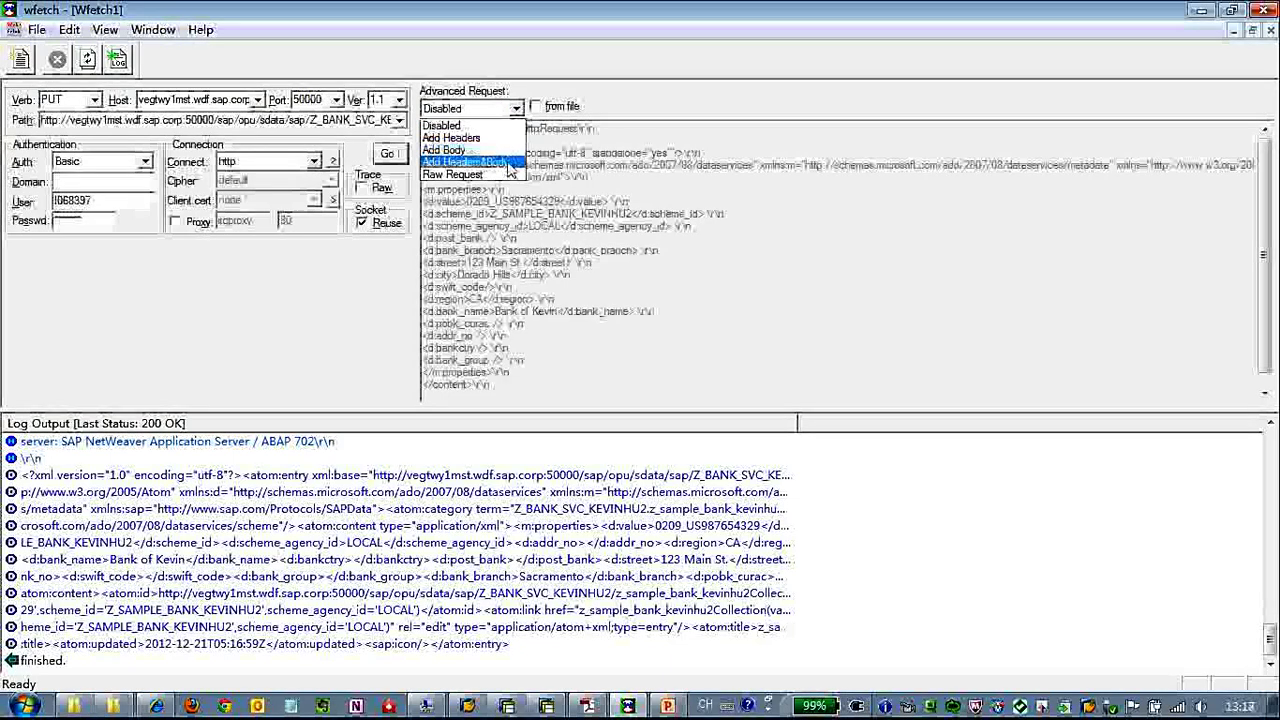
left_click(465, 162)
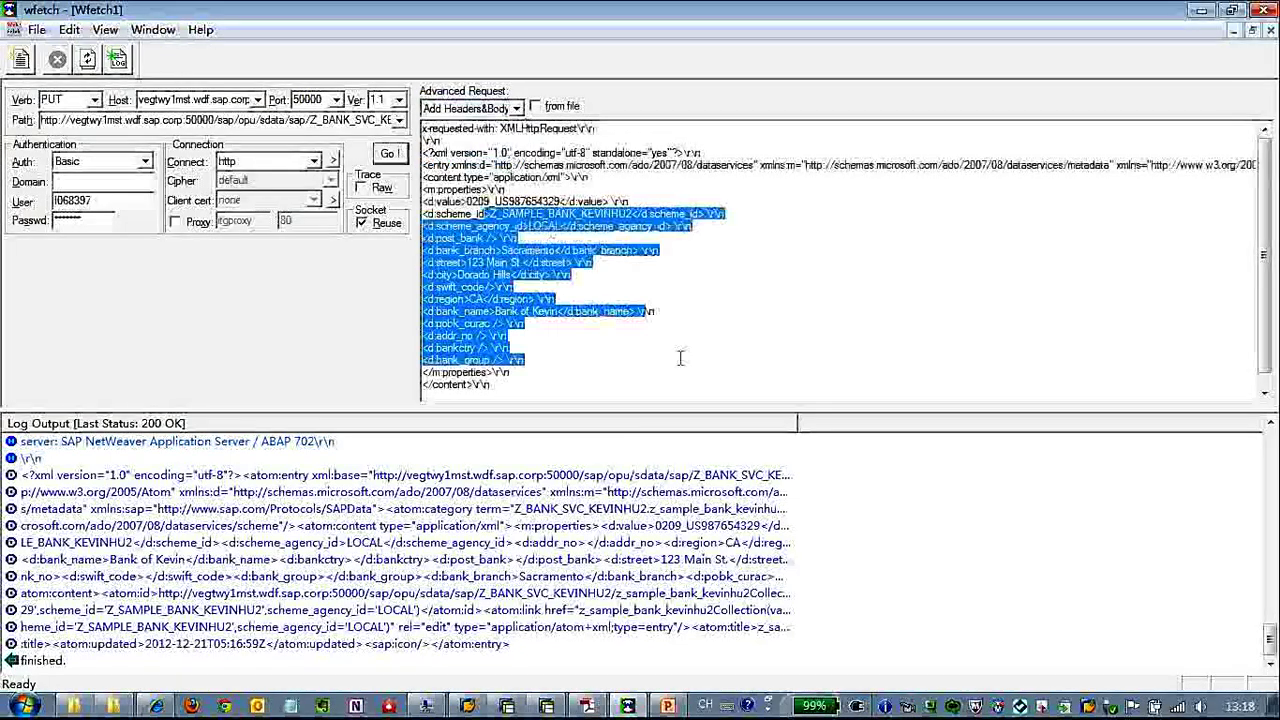
left_click(561, 311)
type("' company")
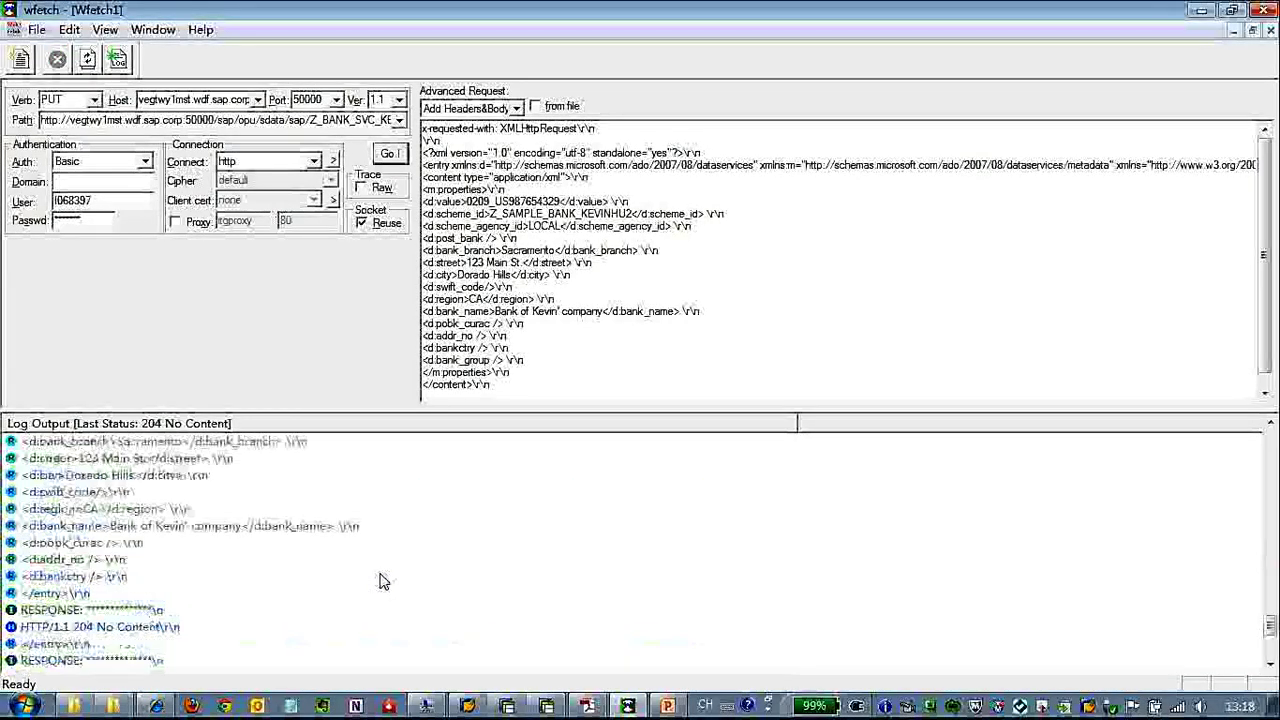
scroll(280, 598, "down", 4)
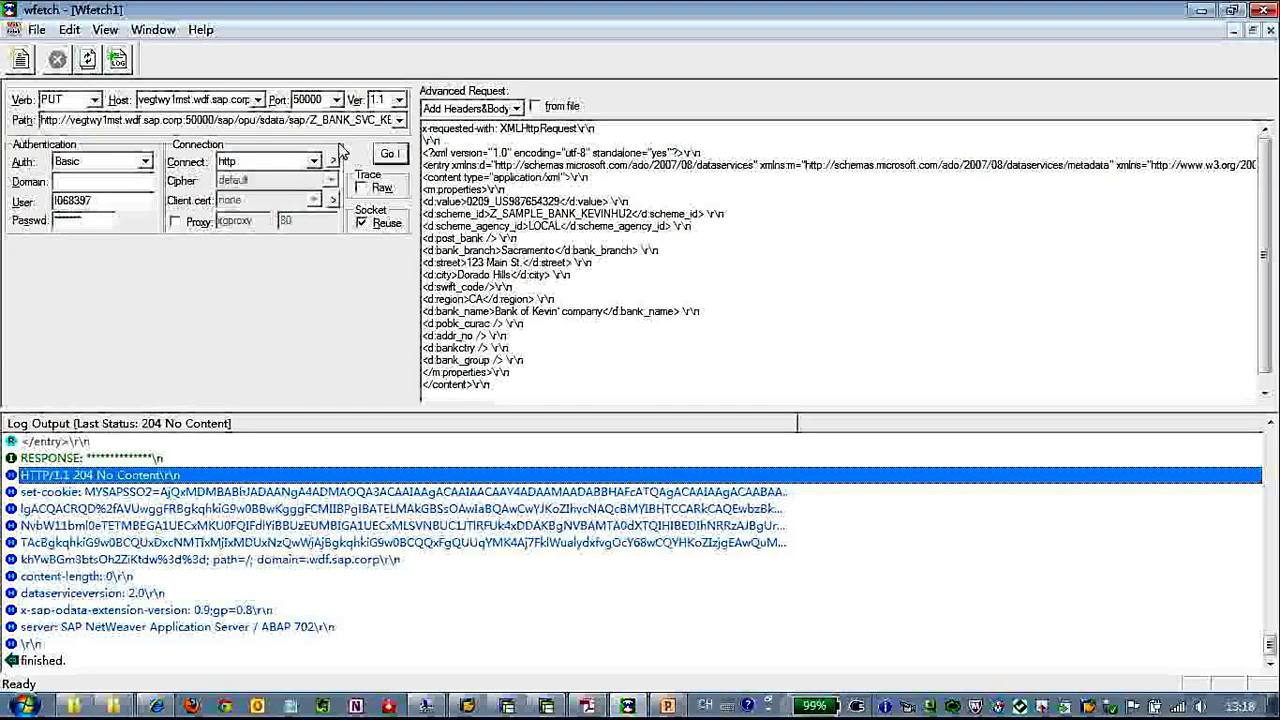
Copy the wfetch request path URL and load it in a new Internet Explorer tab.
left_click(157, 706)
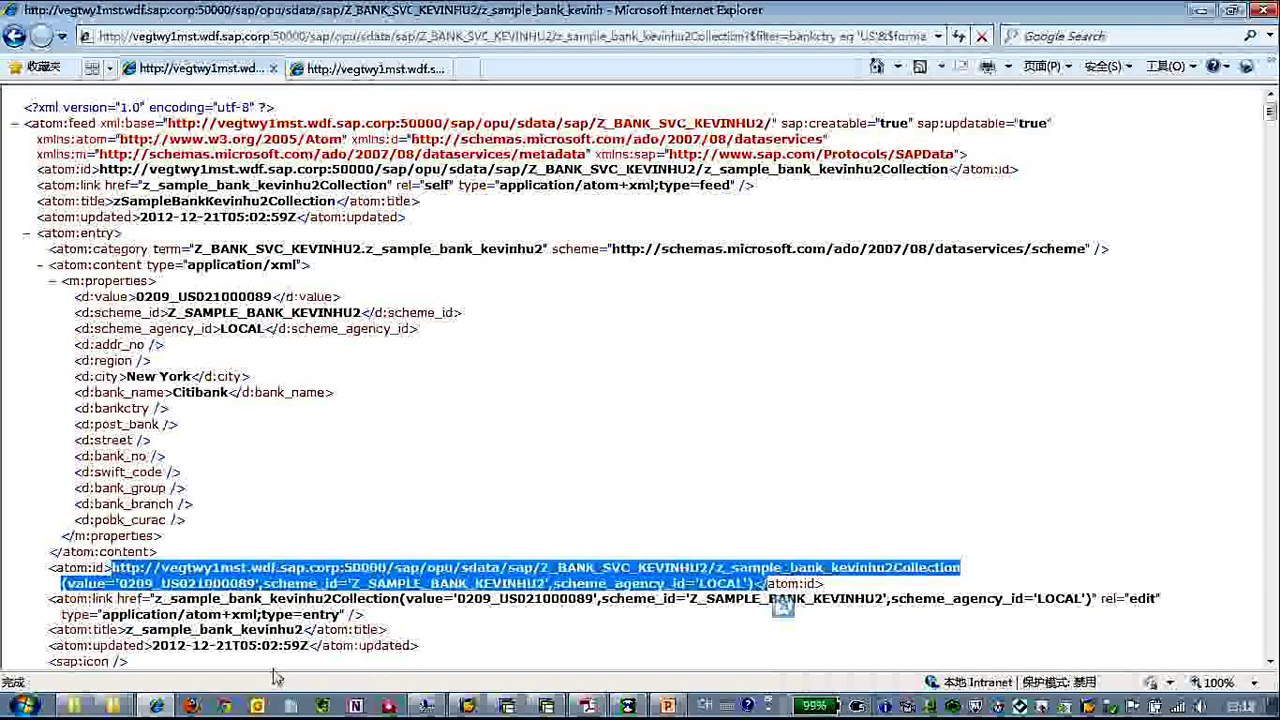
left_click(190, 706)
double_click(322, 120)
key("alt+Tab")
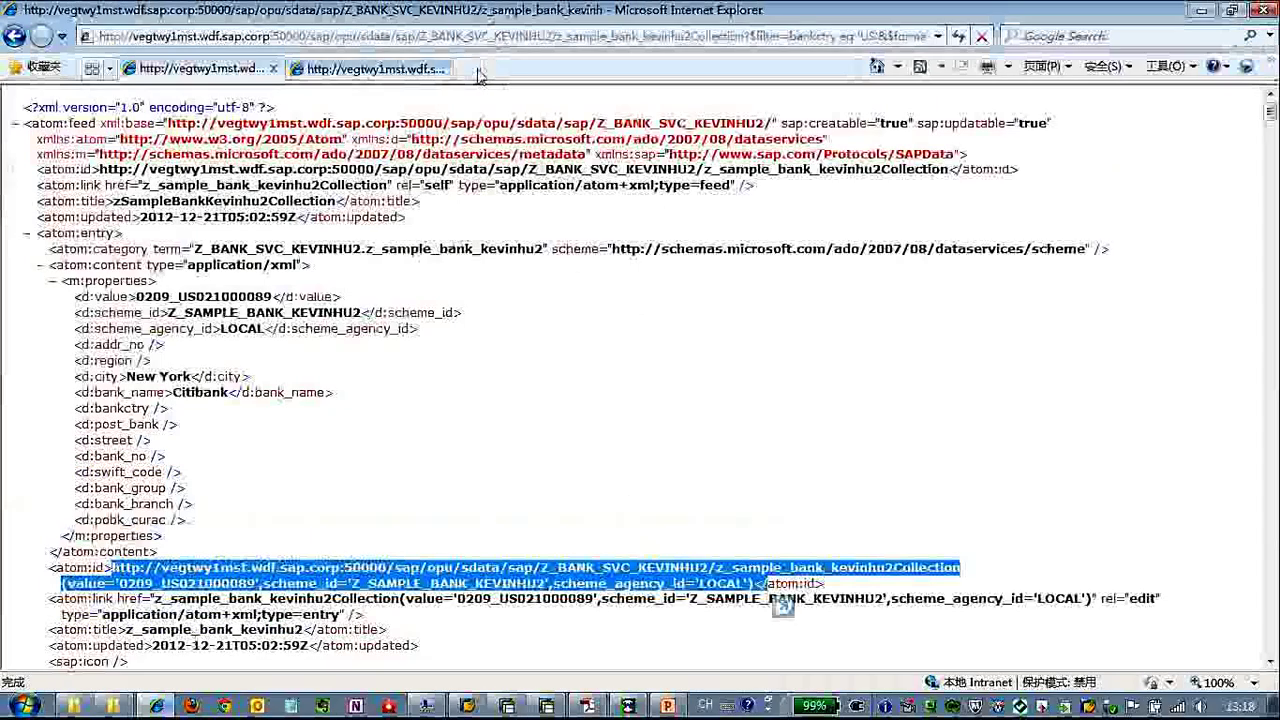
left_click(478, 70)
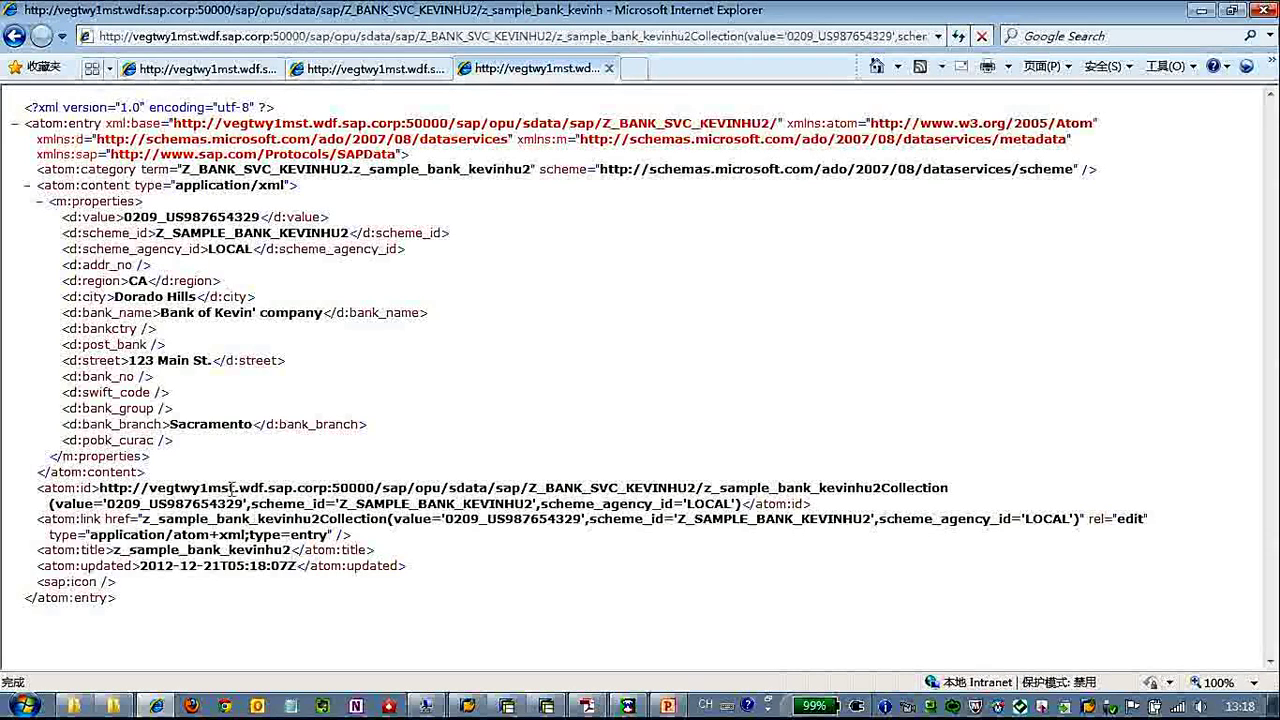
Highlight the updated name Bank of Kevin' company, the entry's properties, and its ID and edit link.
left_click_drag(161, 312, 322, 313)
left_click_drag(473, 322, 280, 216)
left_click_drag(333, 248, 480, 373)
left_click(480, 373)
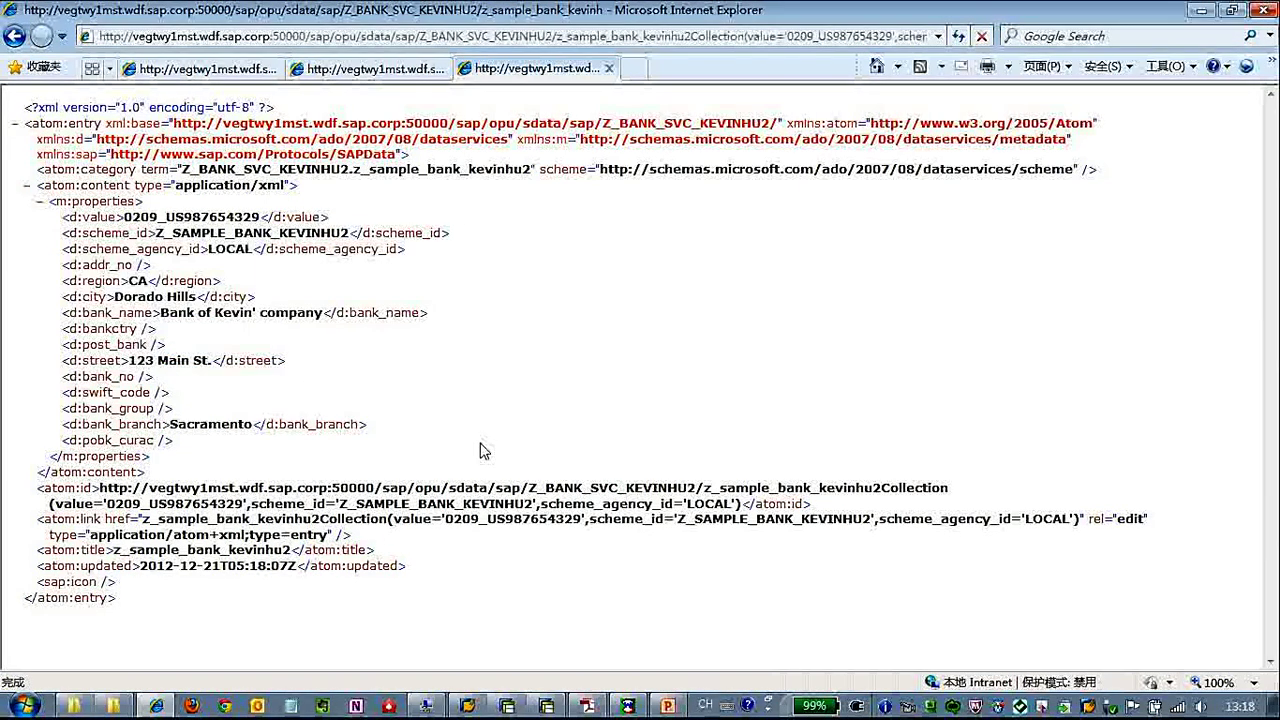
left_click_drag(449, 488, 585, 520)
left_click_drag(505, 530, 507, 540)
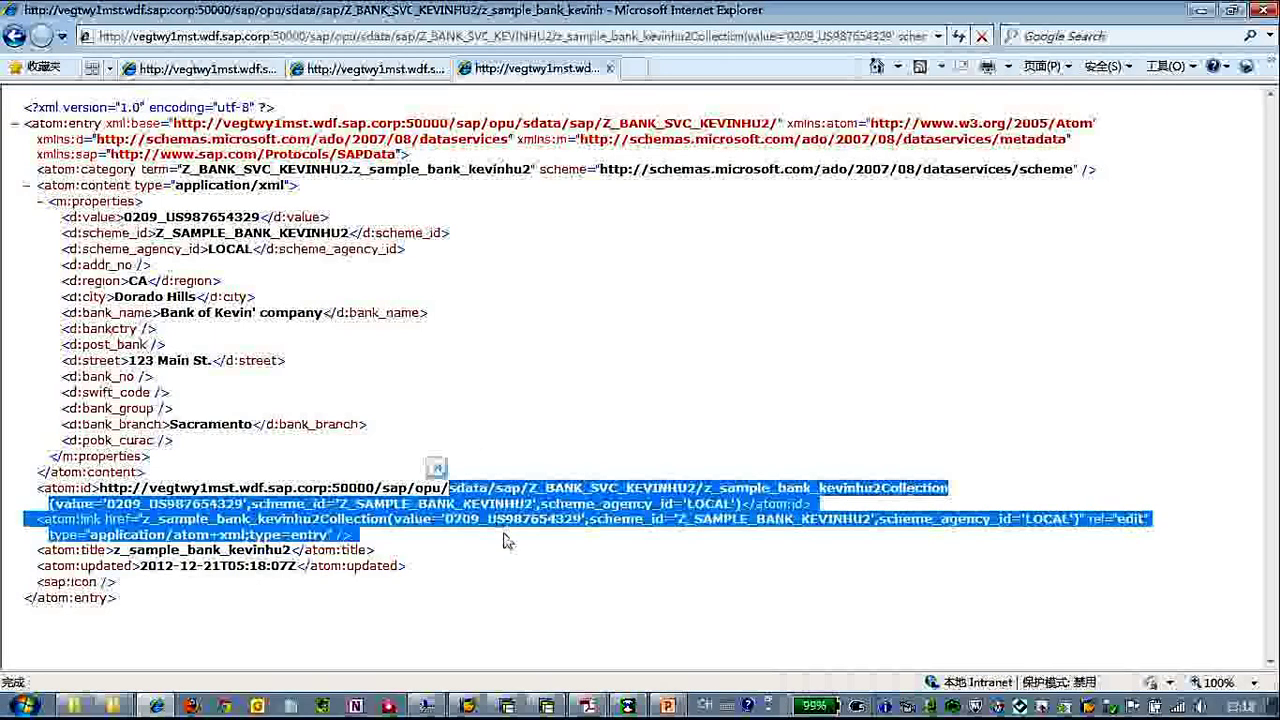
left_click(507, 540)
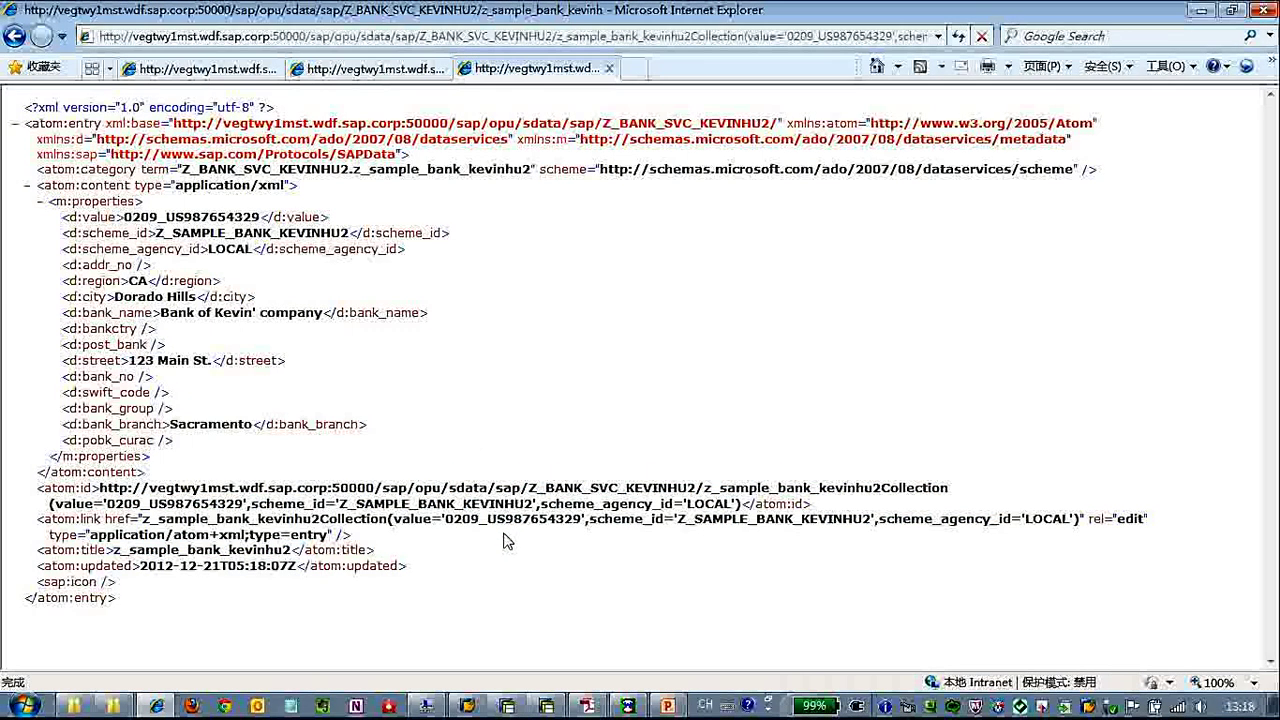